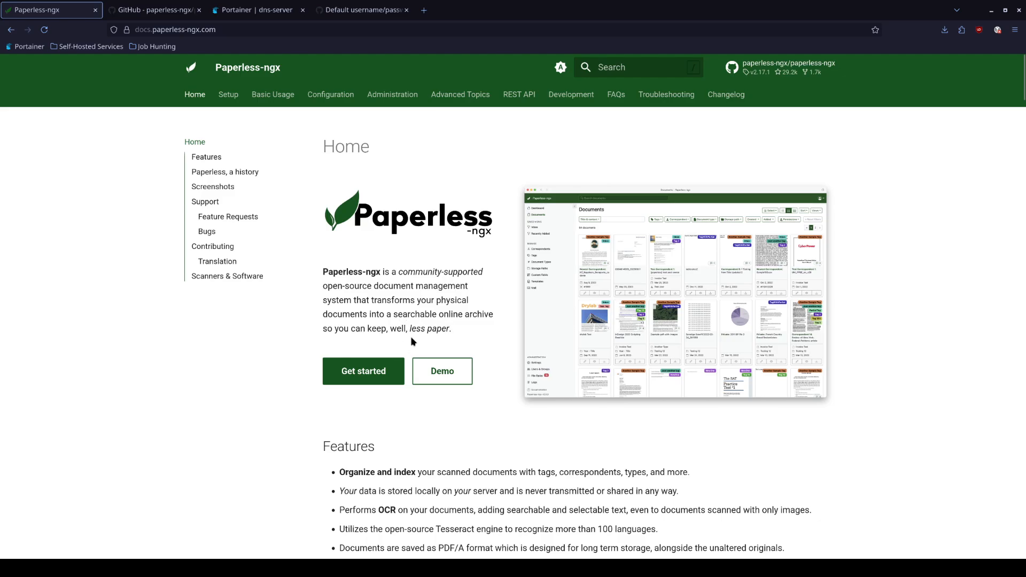
View the enlarged product screenshot, then go to the Paperless-ngx docs Setup page
left_click(604, 327)
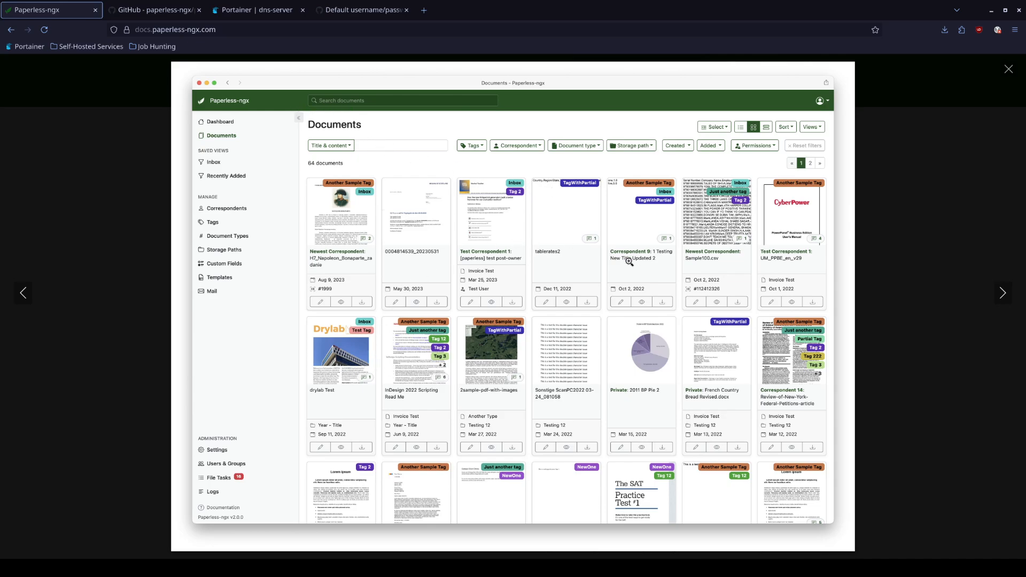
left_click(883, 376)
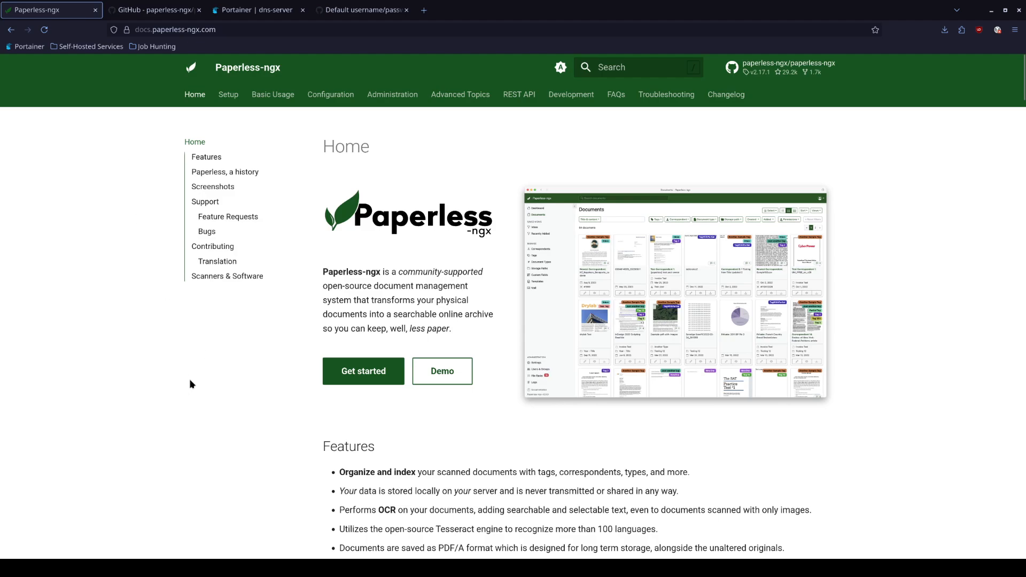
left_click(231, 99)
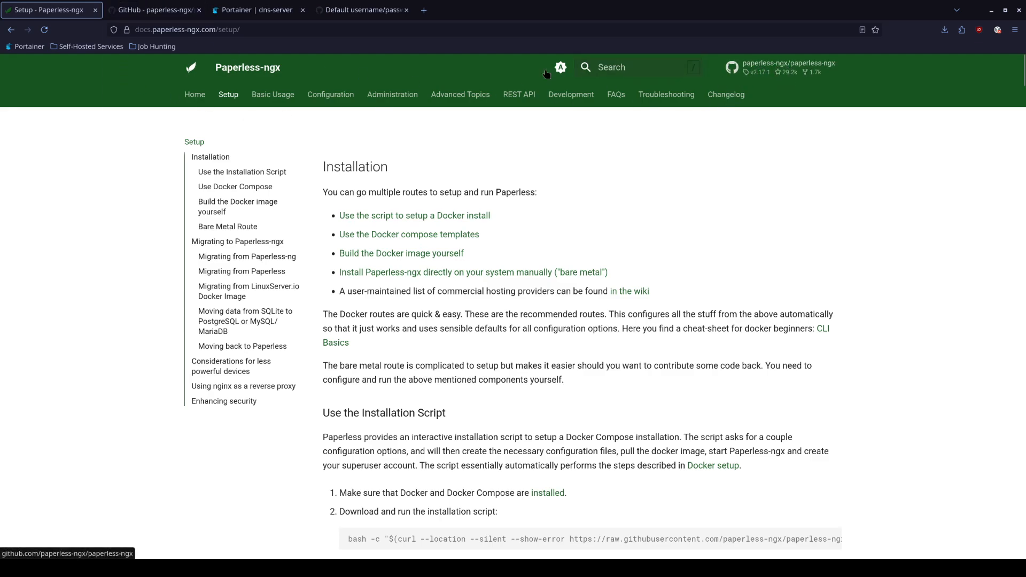
Open docker/compose/docker-compose.portainer.yml on GitHub and keep its Raw view in a duplicate tab
left_click(191, 6)
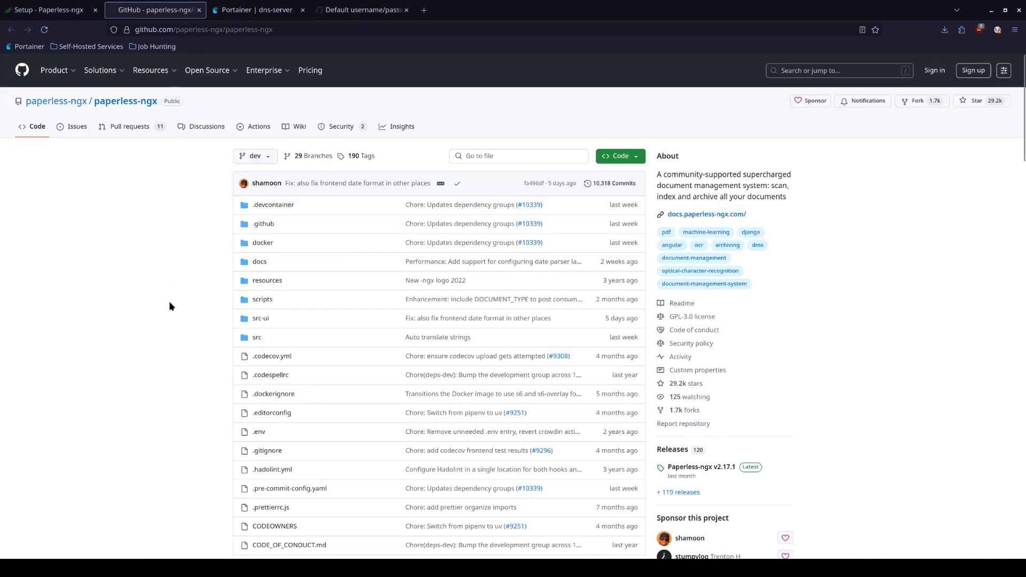
left_click(262, 244)
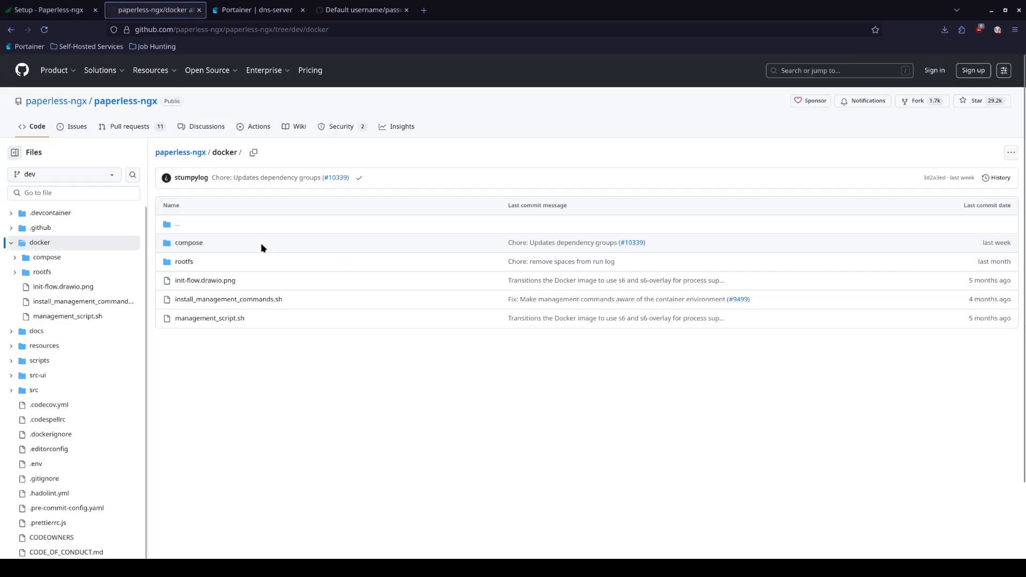
left_click(195, 247)
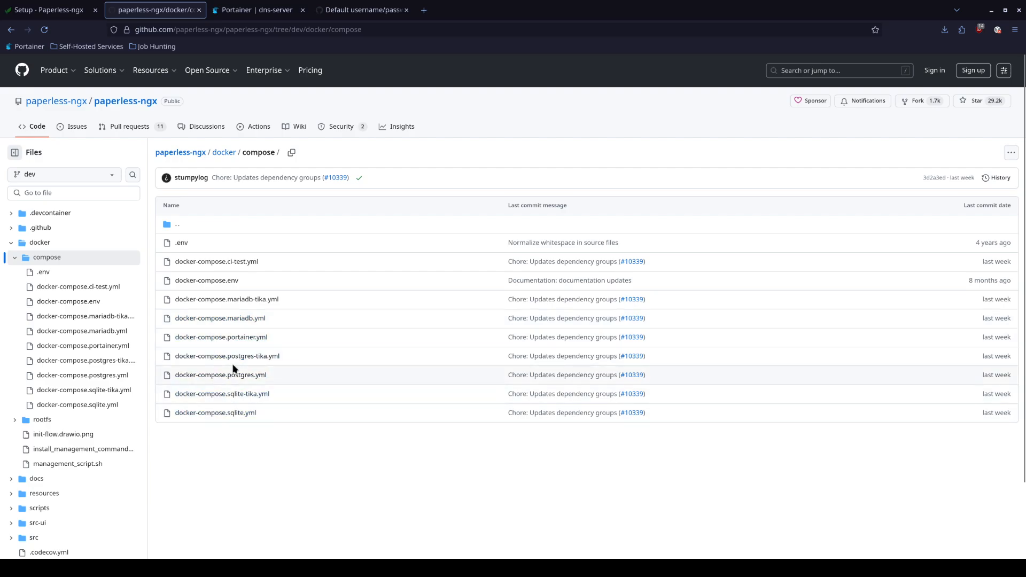
left_click(209, 339)
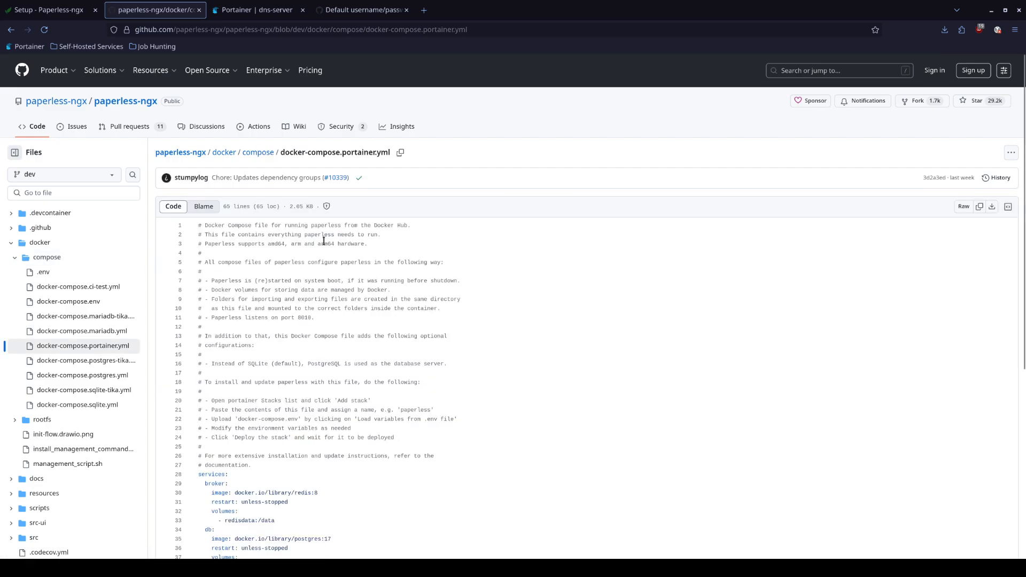
left_click(964, 206)
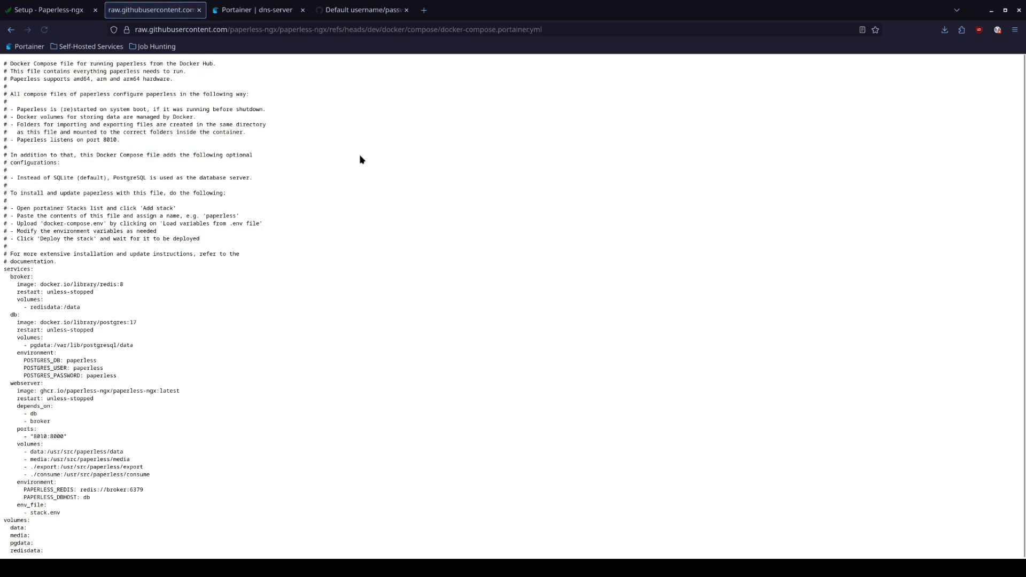
right_click(167, 8)
left_click(195, 90)
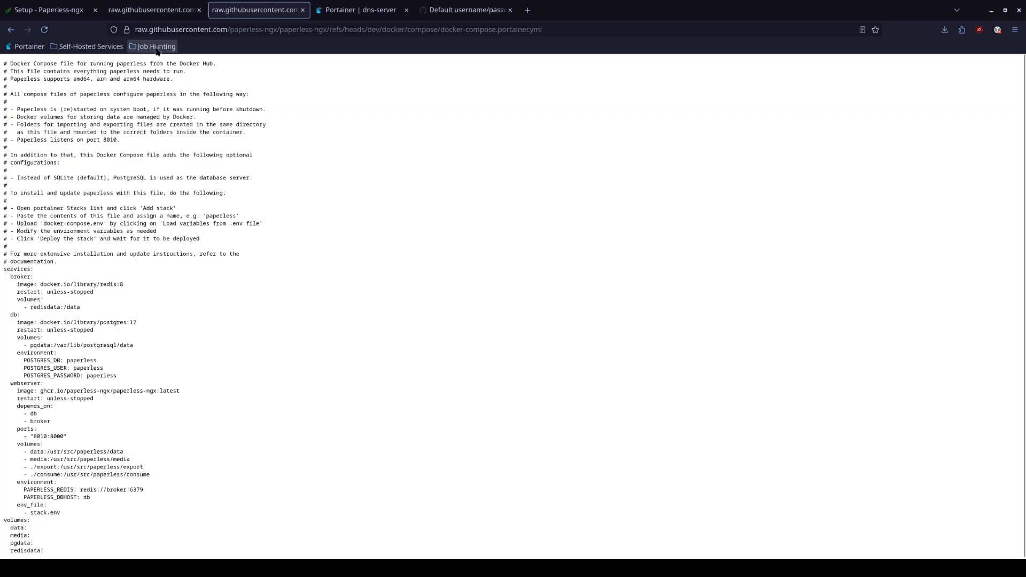
Read the Portainer install instructions on lines 18–20 of the GitHub file view
left_click(10, 29)
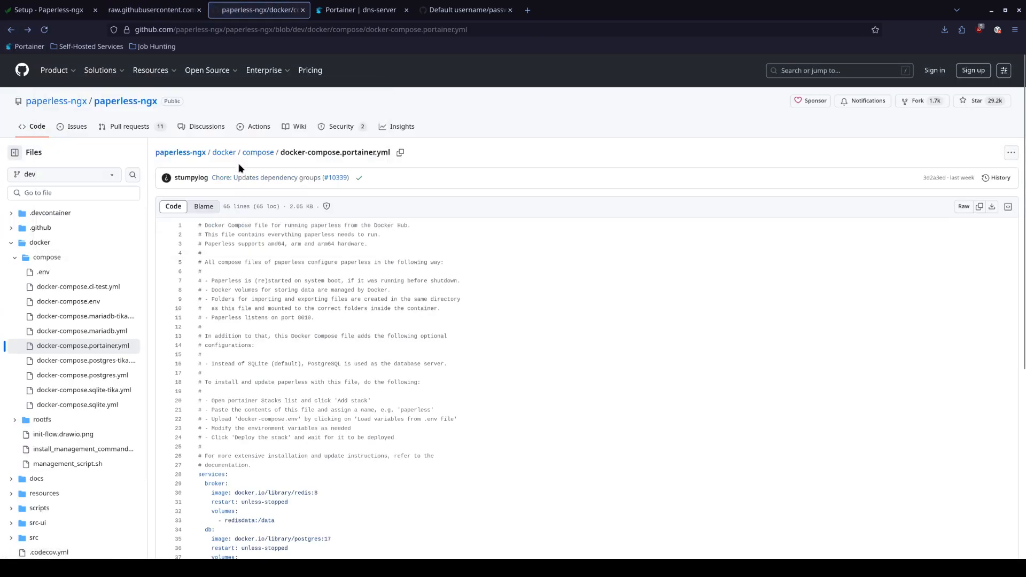
scroll(224, 310, "down", 1)
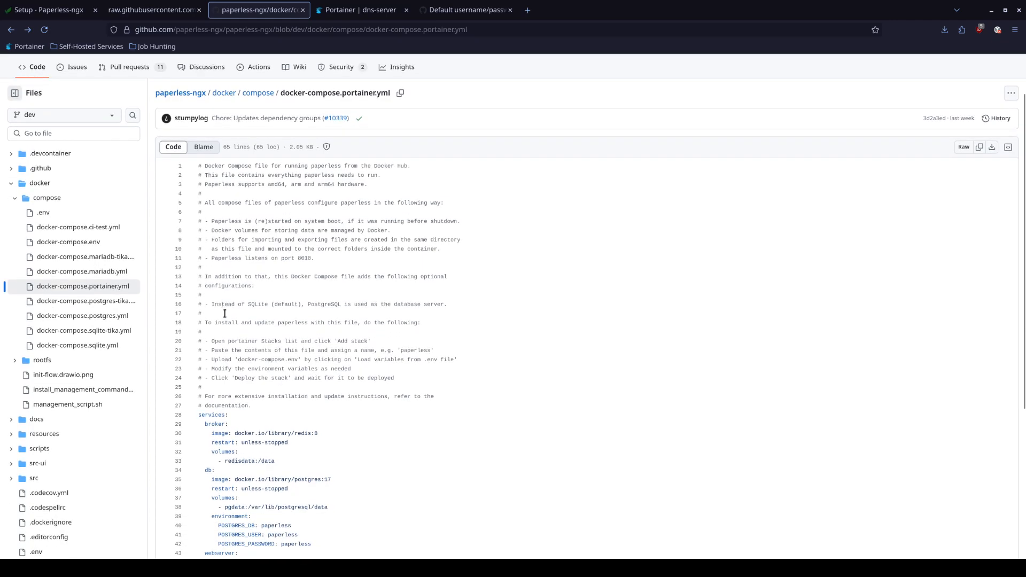
scroll(233, 325, "down", 1)
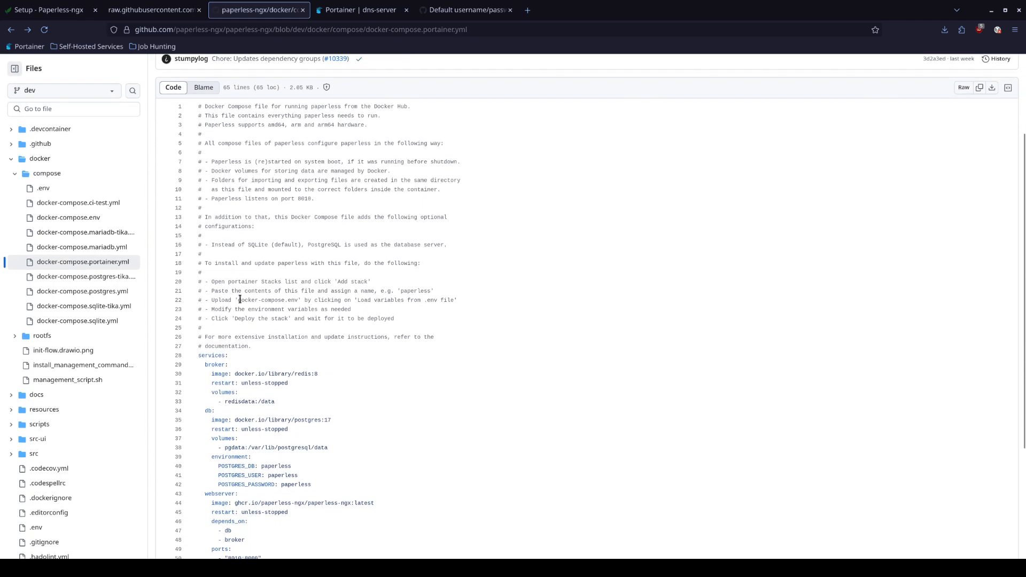
left_click_drag(204, 268, 420, 263)
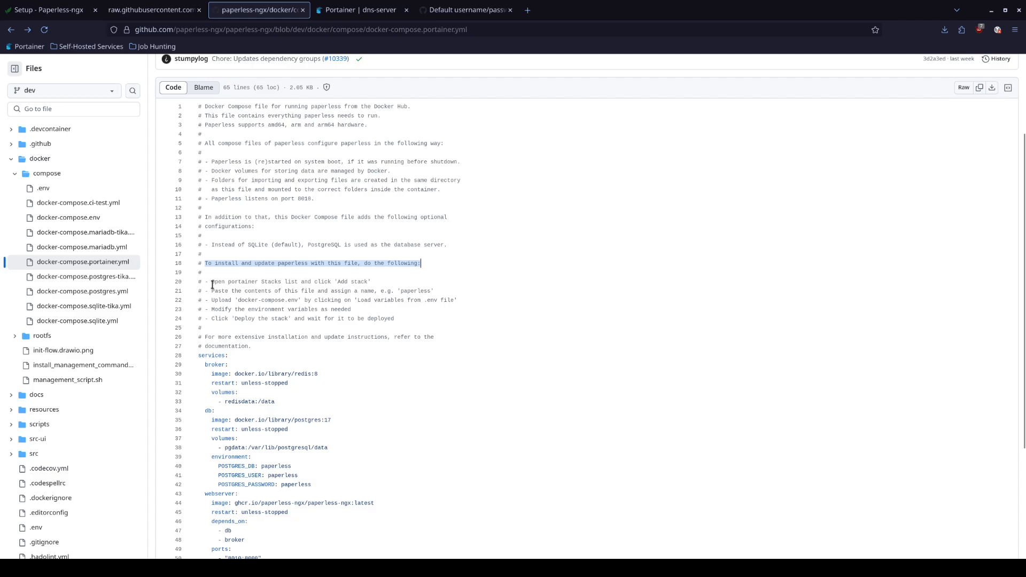
left_click_drag(211, 284, 363, 280)
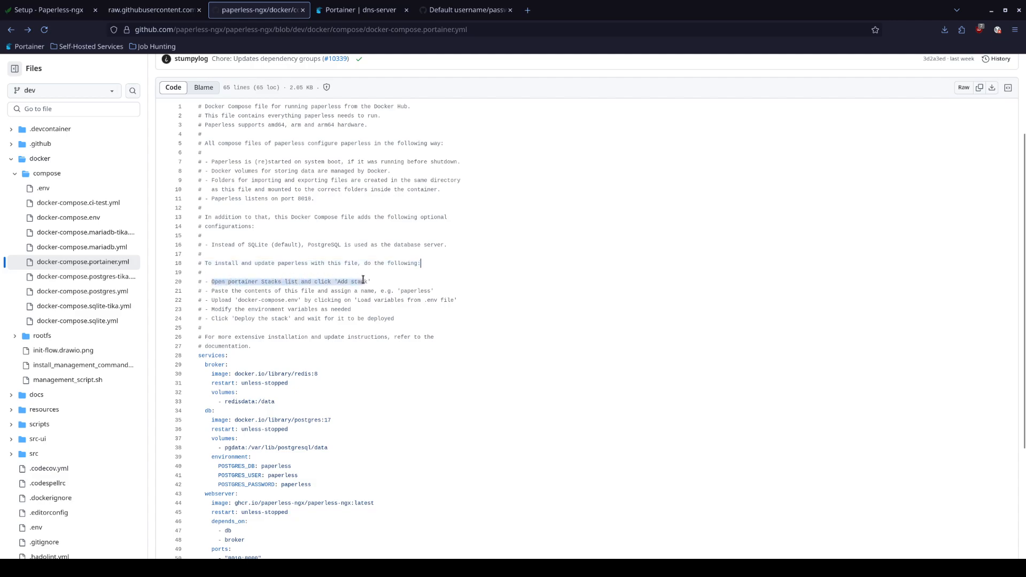
left_click(365, 6)
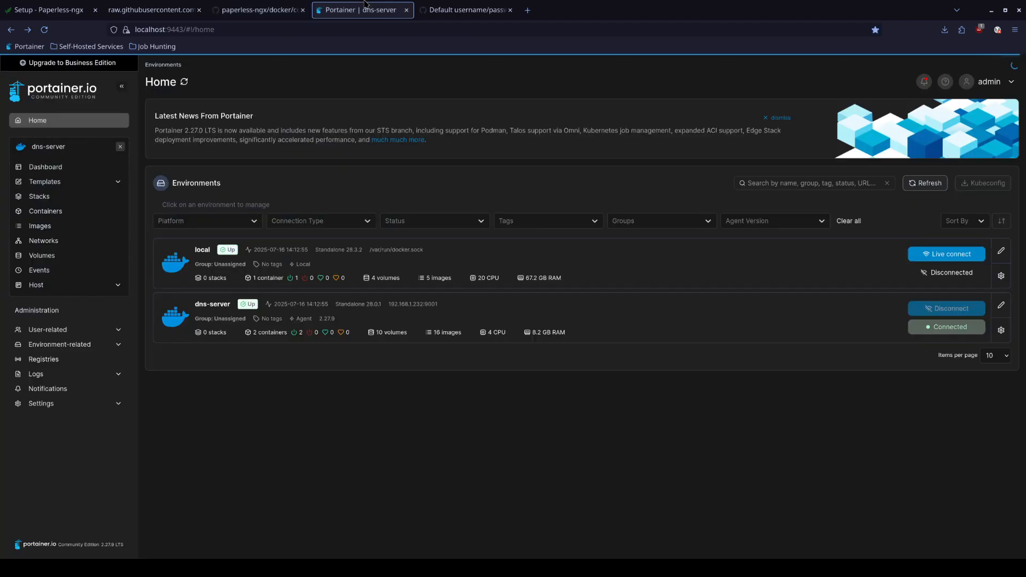
Start a new stack named 'paperless' on the dns-server environment
left_click(209, 310)
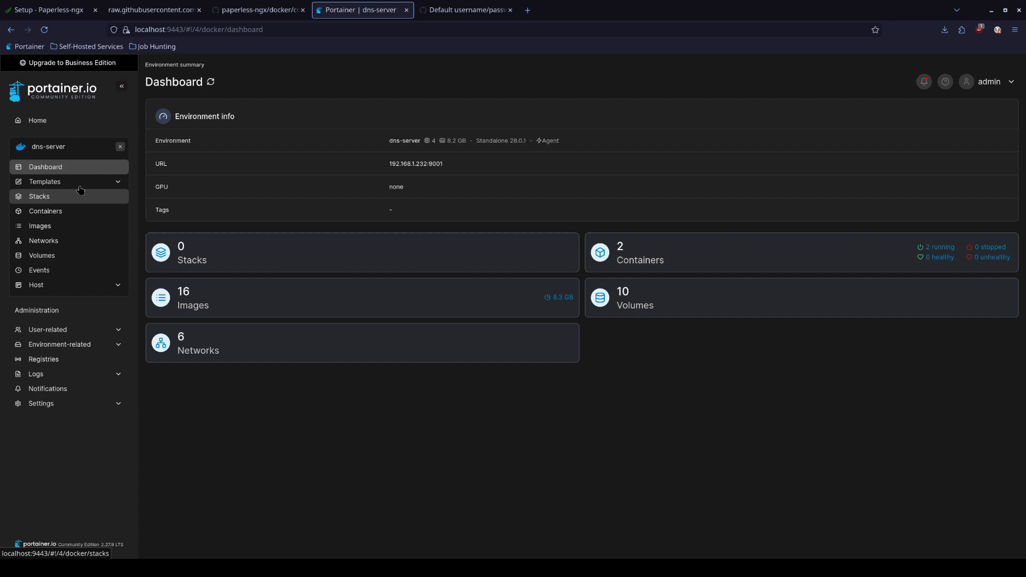
left_click(51, 202)
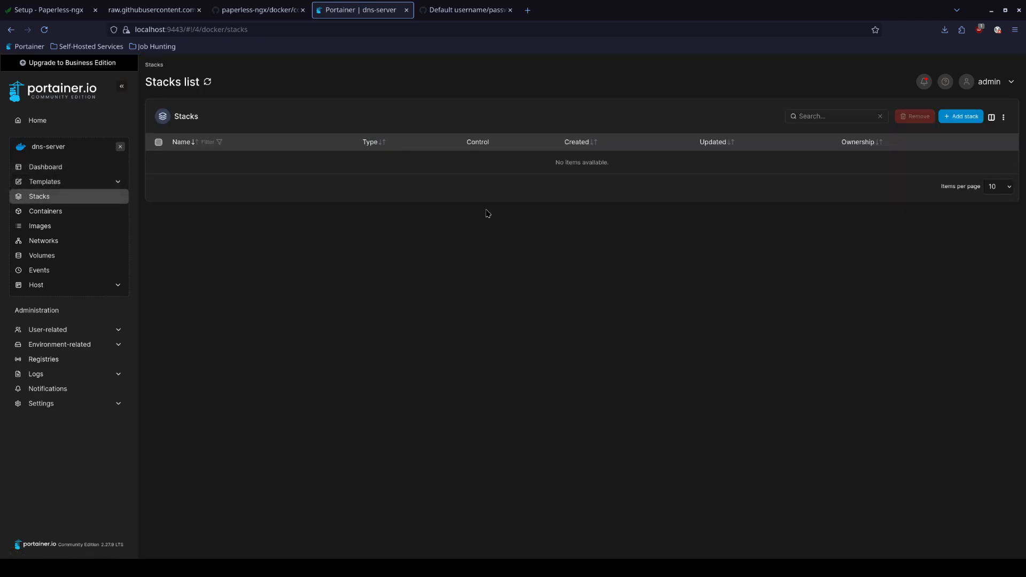
left_click(955, 122)
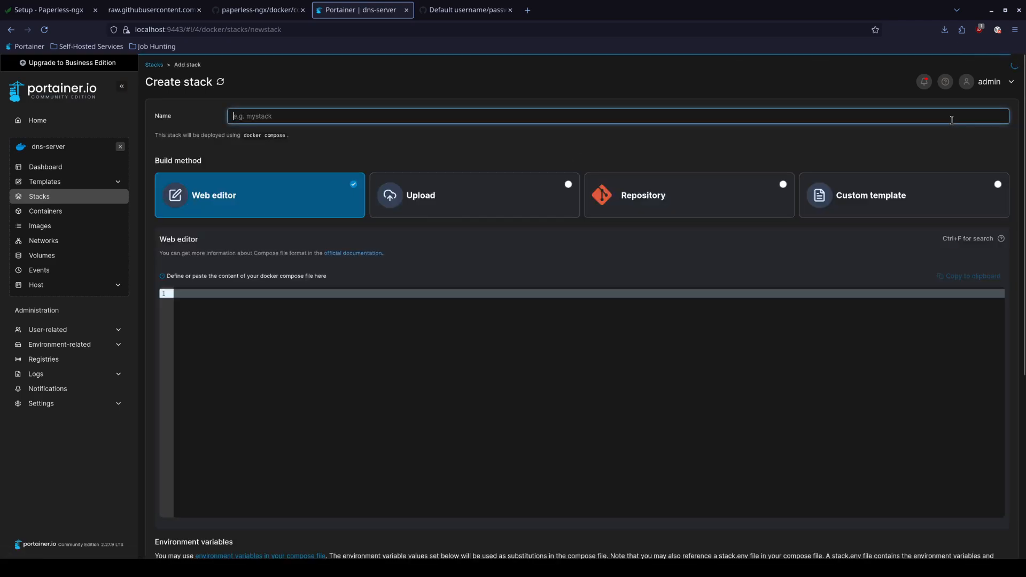
type("paperless")
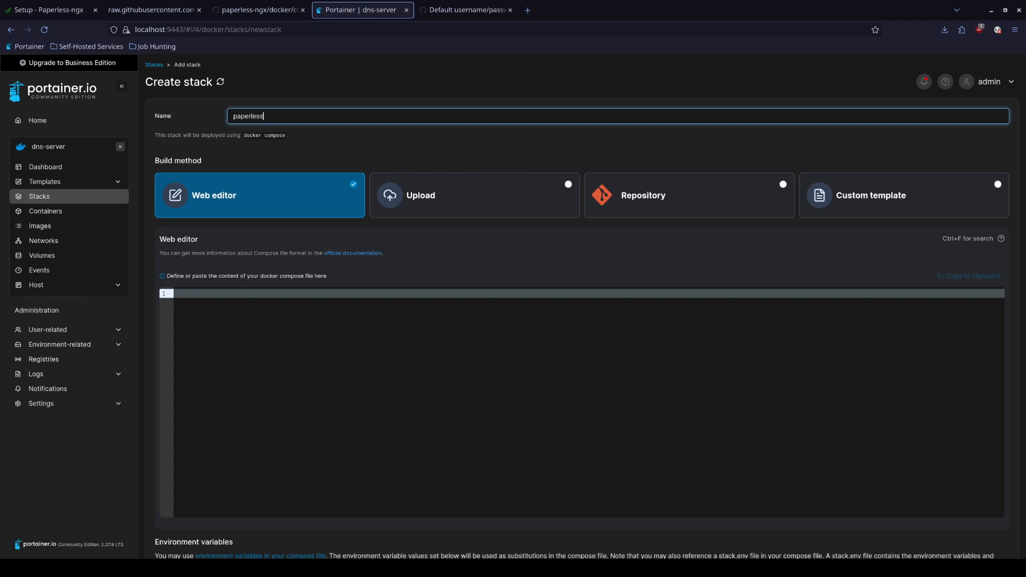
left_click(309, 142)
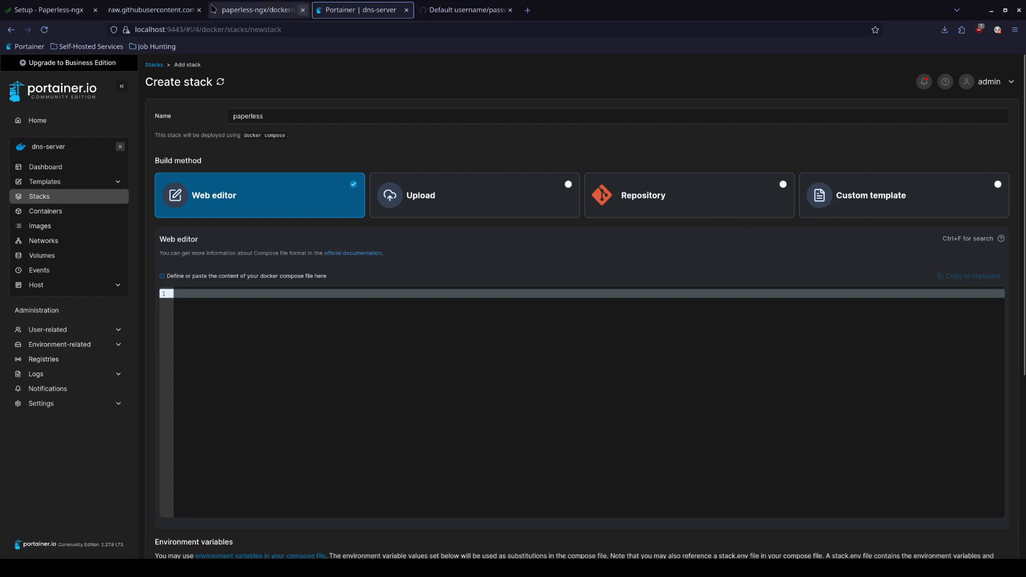
Paste the raw docker-compose.portainer.yml into the stack's web editor, trimming the empty last line
left_click(161, 9)
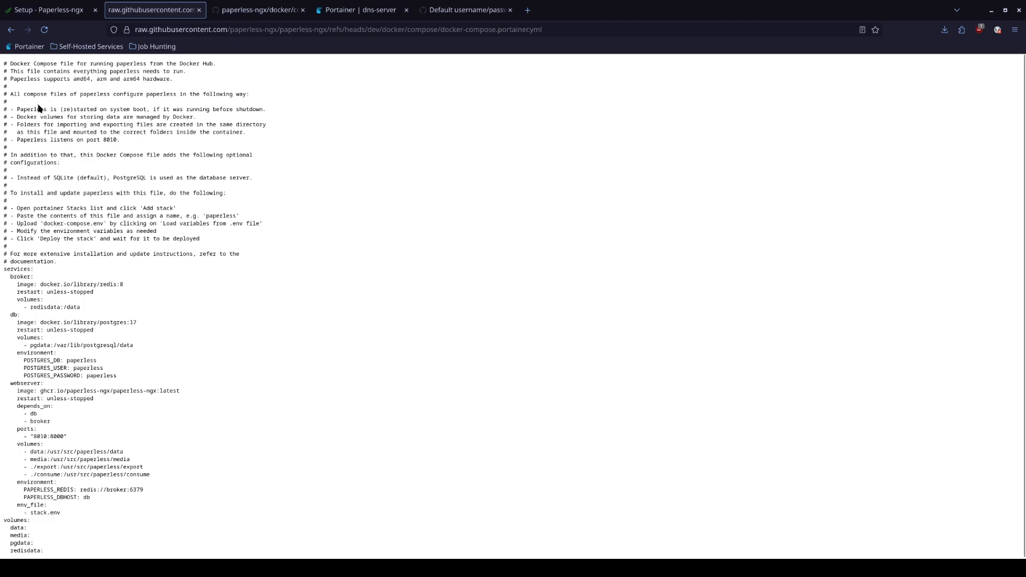
key("ctrl+a")
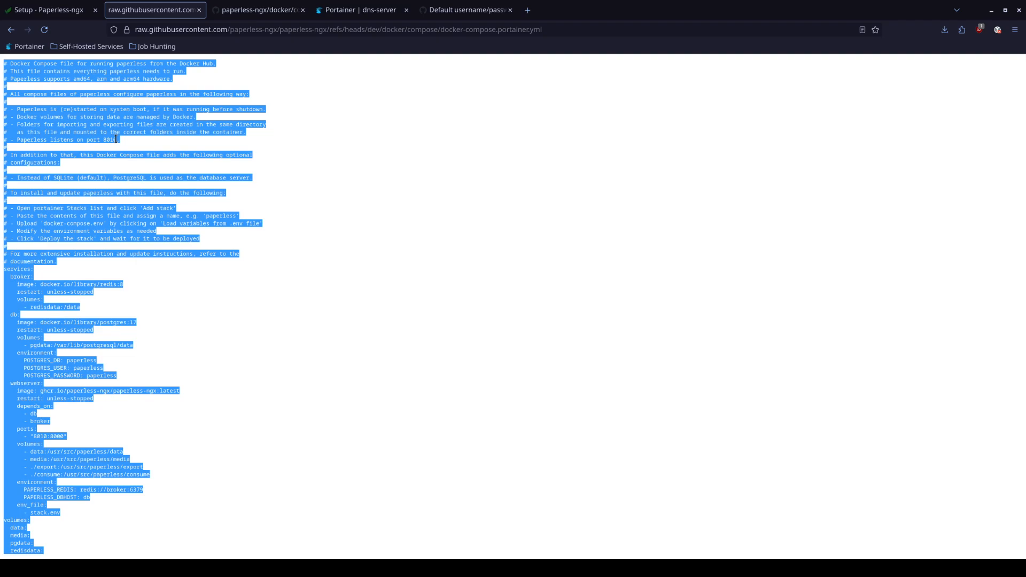
key("ctrl+Tab")
key("ctrl+Tab")
key("ctrl+Tab")
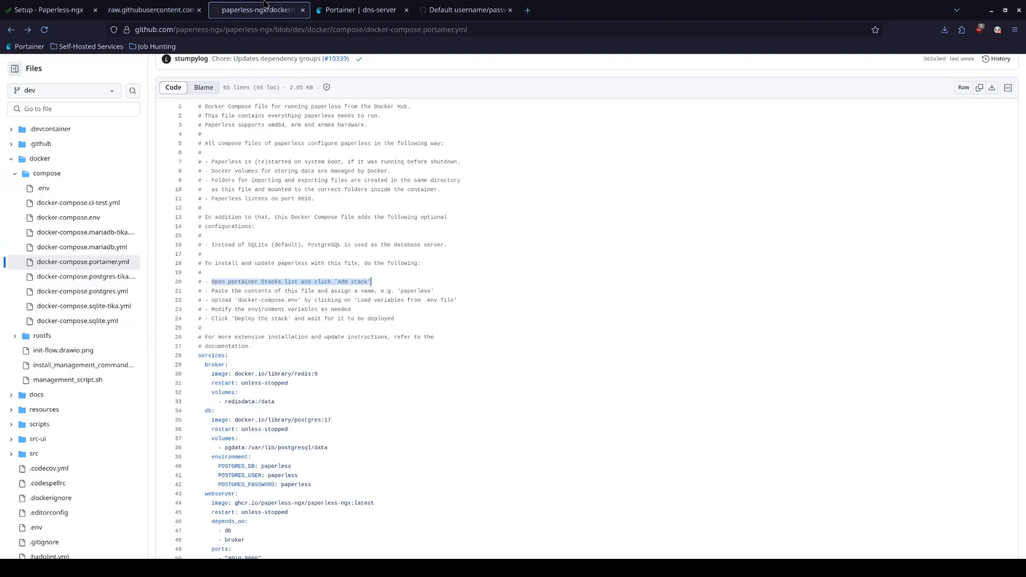
key("ctrl+shift+Tab")
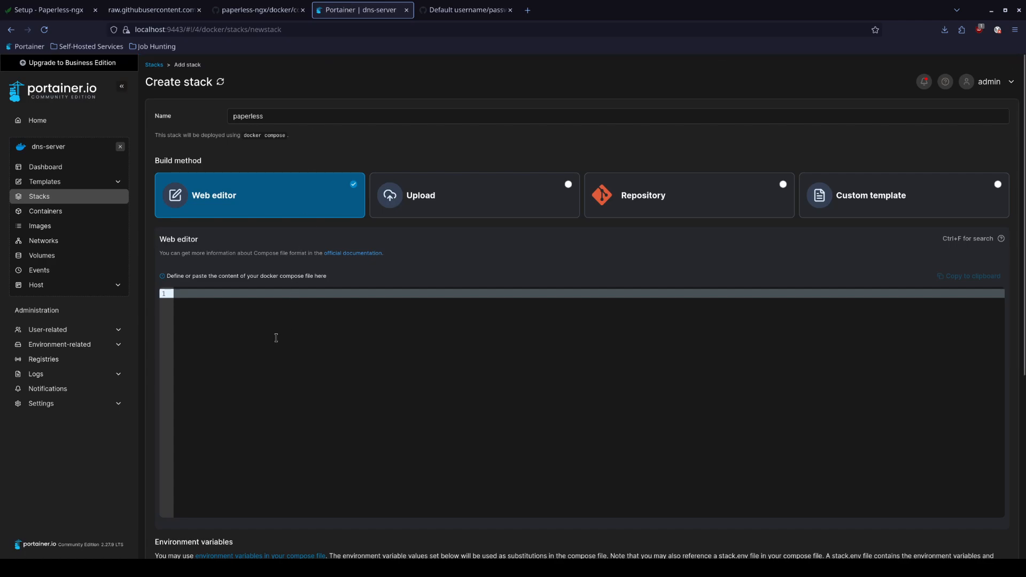
key("ctrl+v")
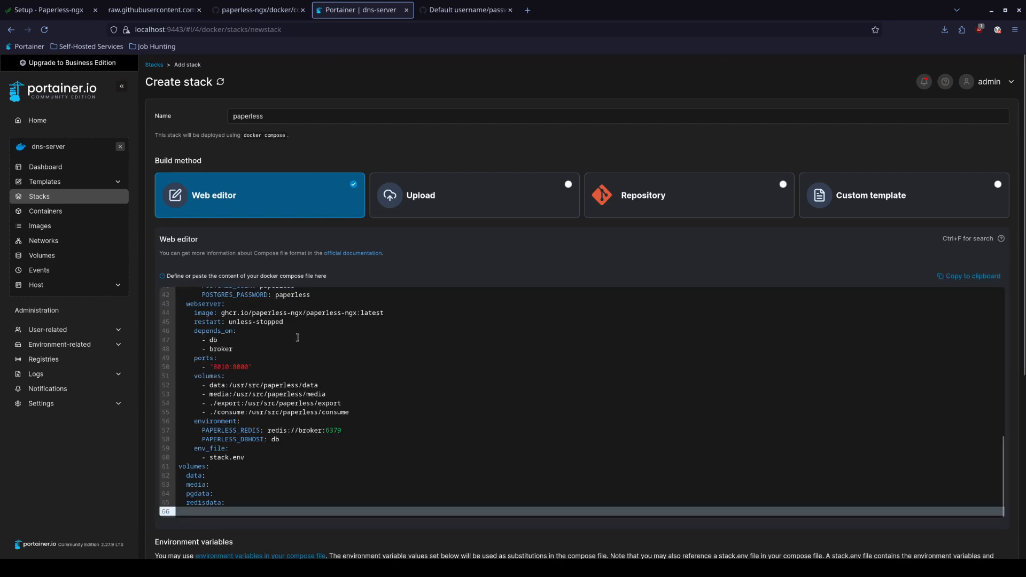
scroll(297, 337, "down", 2)
key("BackSpace")
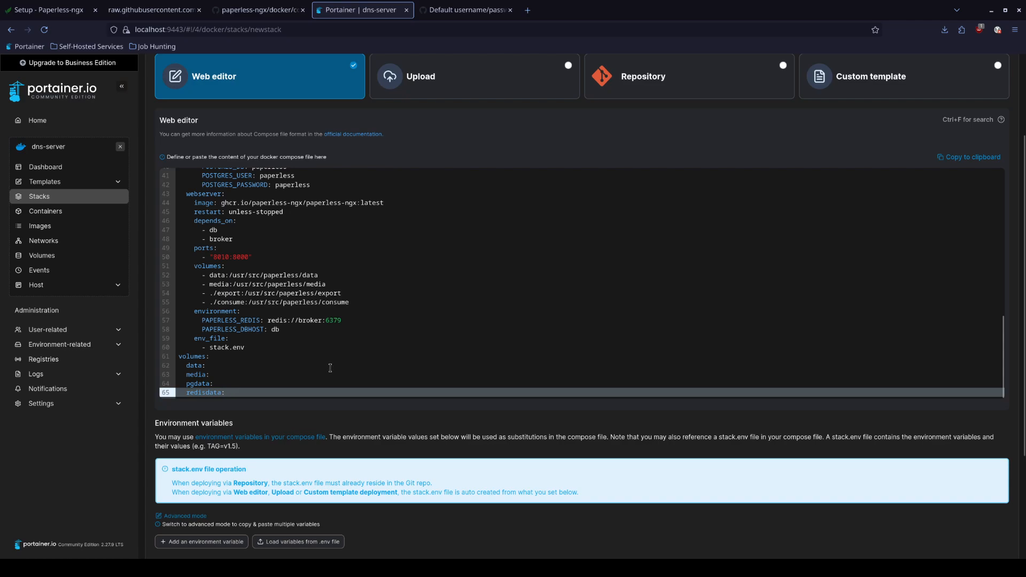
left_click(260, 10)
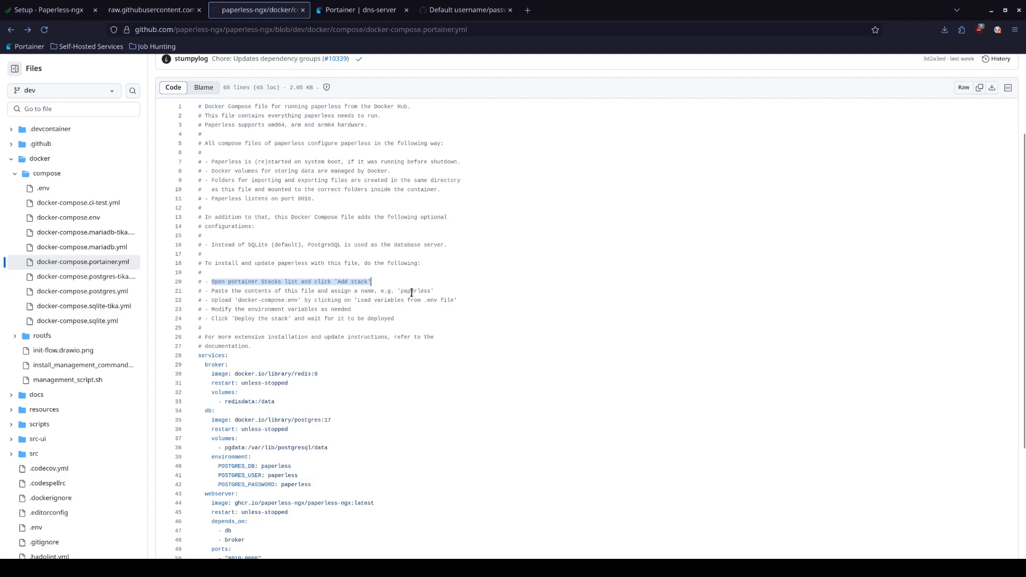
Highlight the line 21–22 instructions on naming the stack 'paperless' and uploading docker-compose.env
left_click_drag(398, 291, 437, 296)
left_click_drag(209, 300, 454, 302)
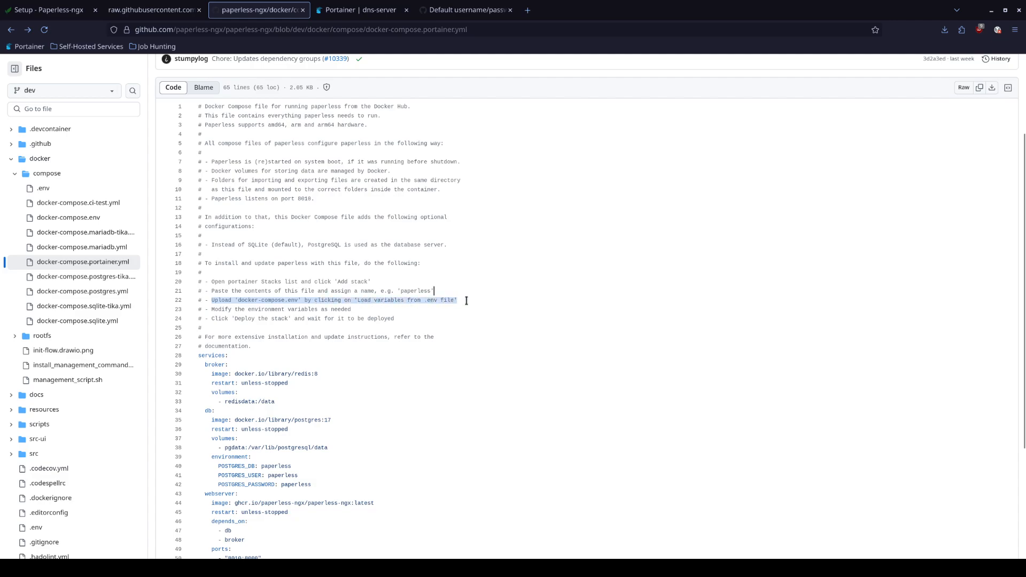
left_click(459, 301)
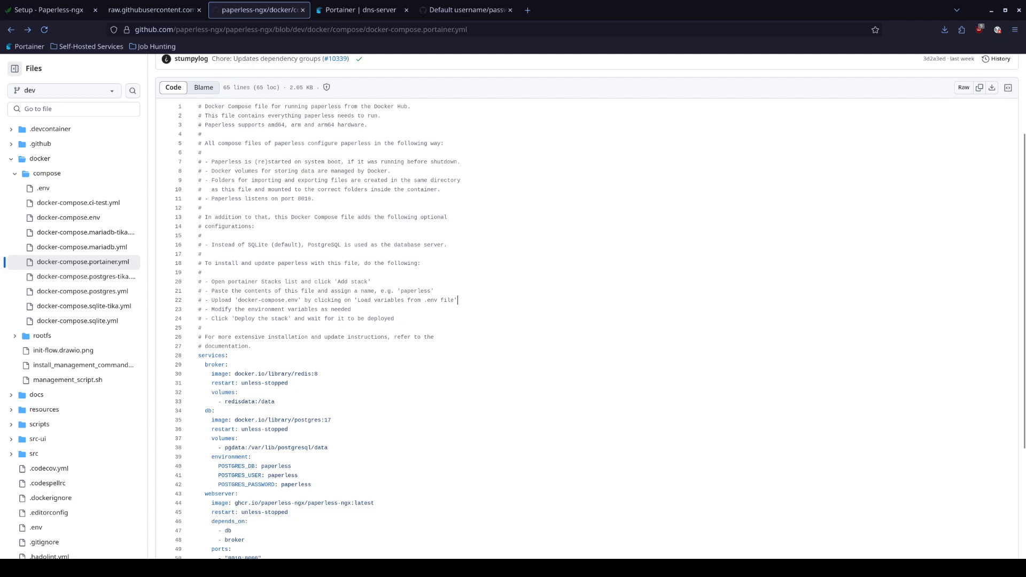
Open docker-compose.env from the repo's docker/compose folder and scroll through it
scroll(261, 304, "up", 3)
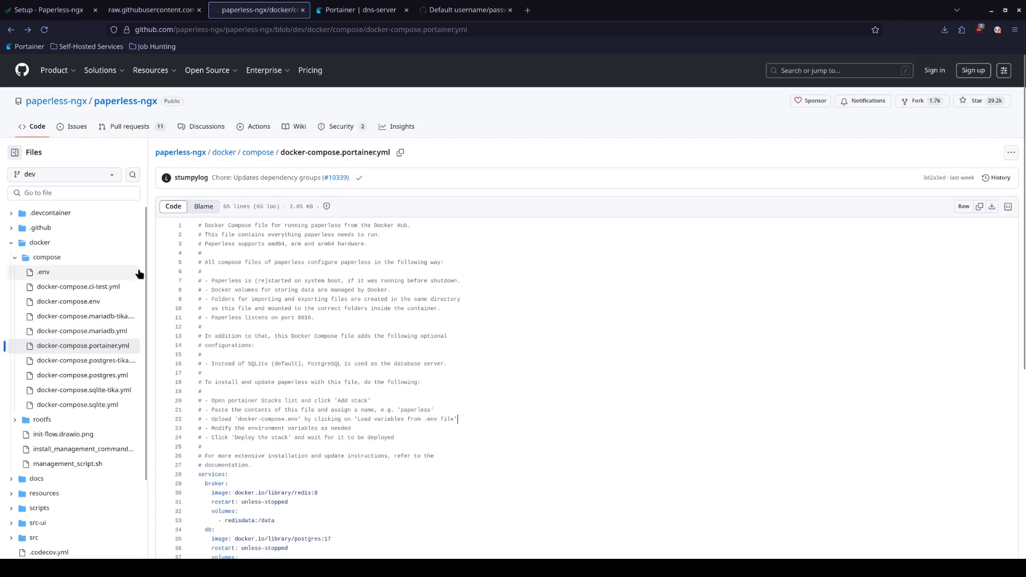
left_click(68, 308)
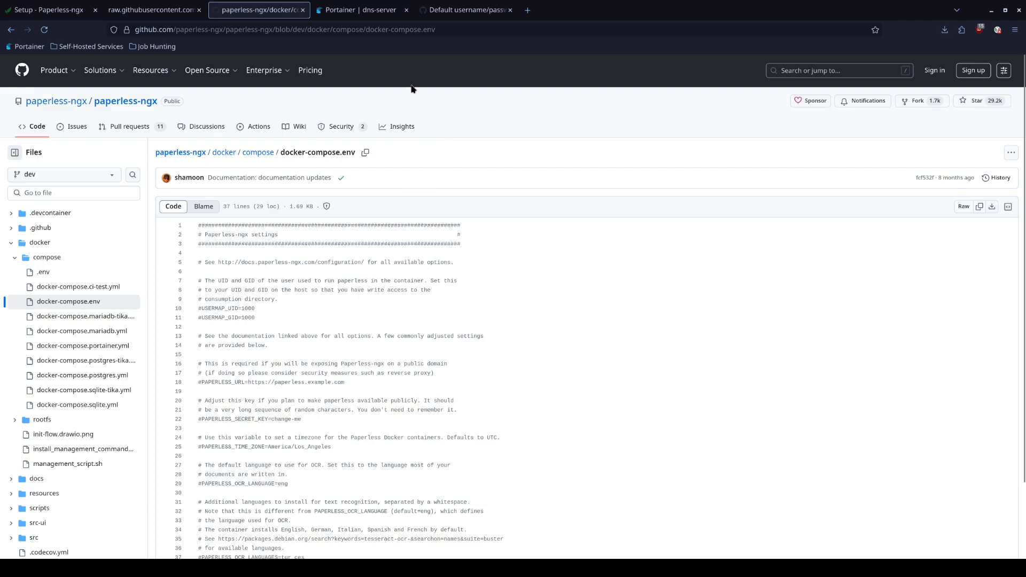
scroll(339, 305, "down", 3)
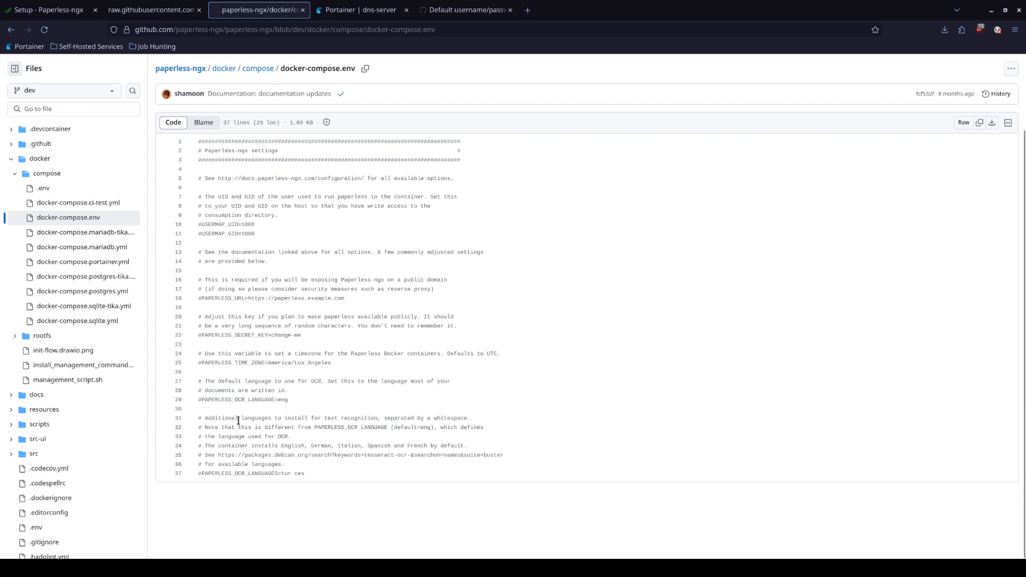
scroll(246, 454, "up", 2)
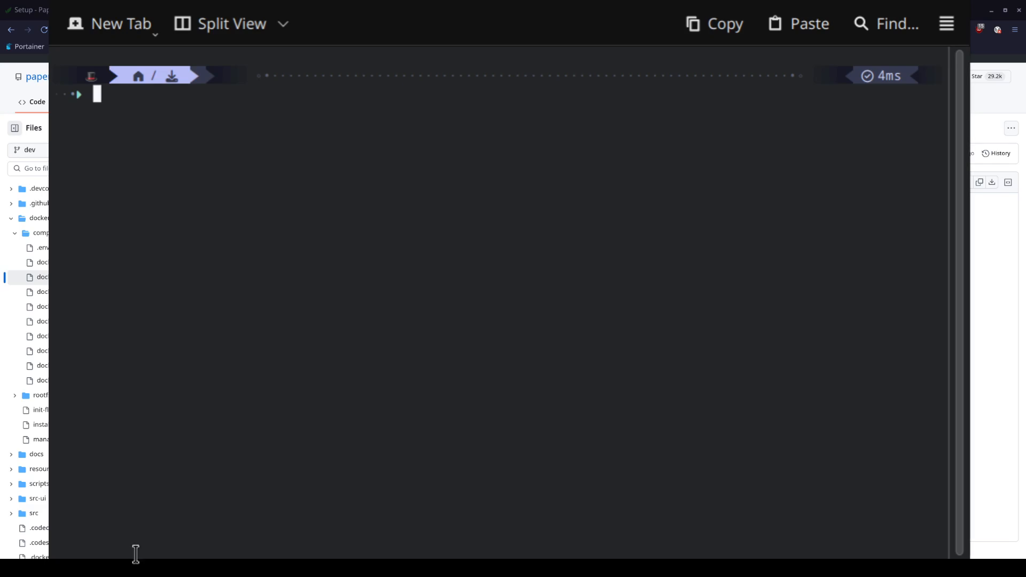
Run pwd to confirm the shell is in the Downloads folder
type("cd D")
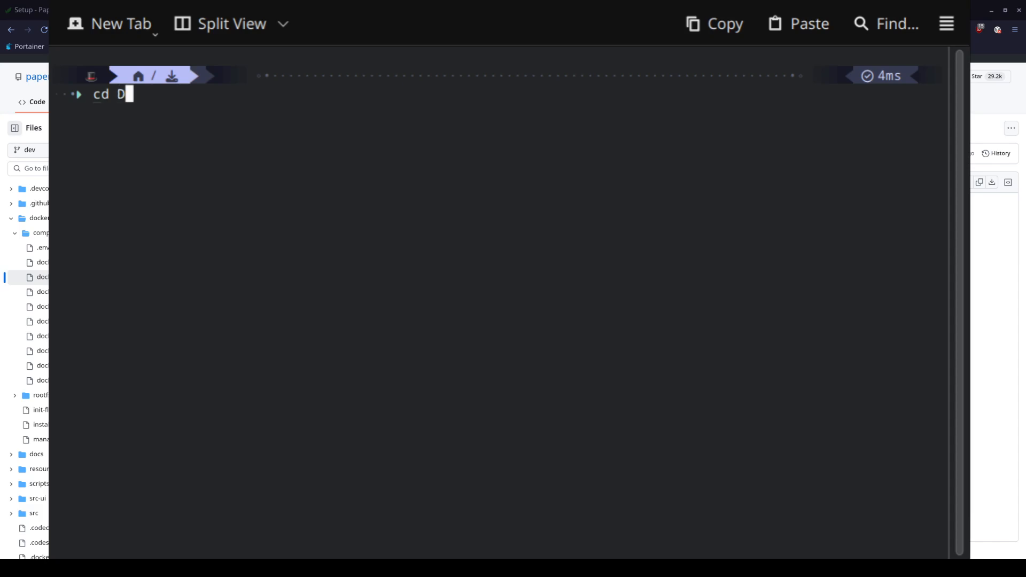
key("BackSpace")
key("BackSpace")
key("BackSpace")
type("pwd")
key("Return")
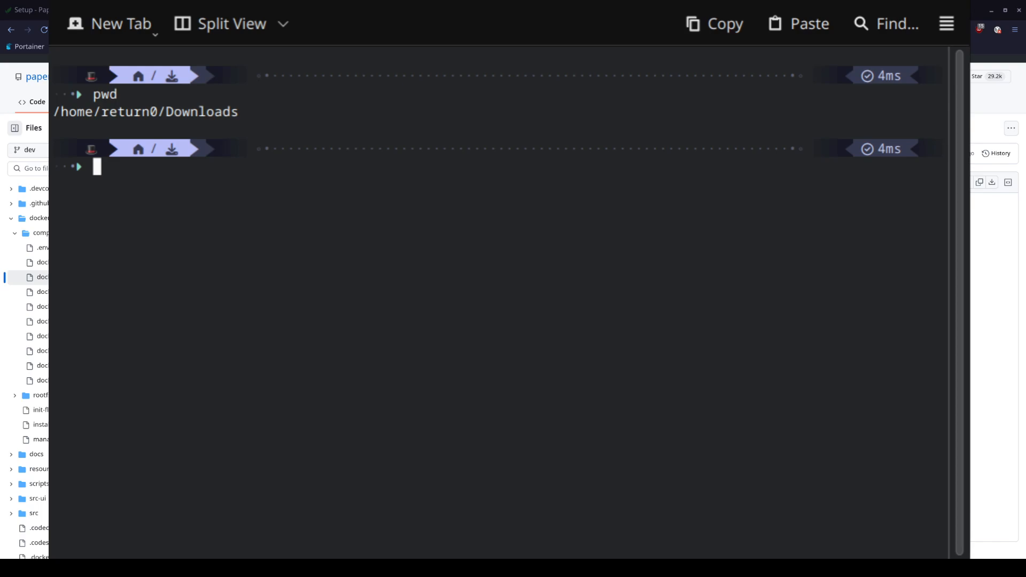
left_click_drag(103, 114, 249, 111)
left_click(244, 225)
List the Downloads folder with ls, showing docker-compose.env, and begin a vim command
type("ls")
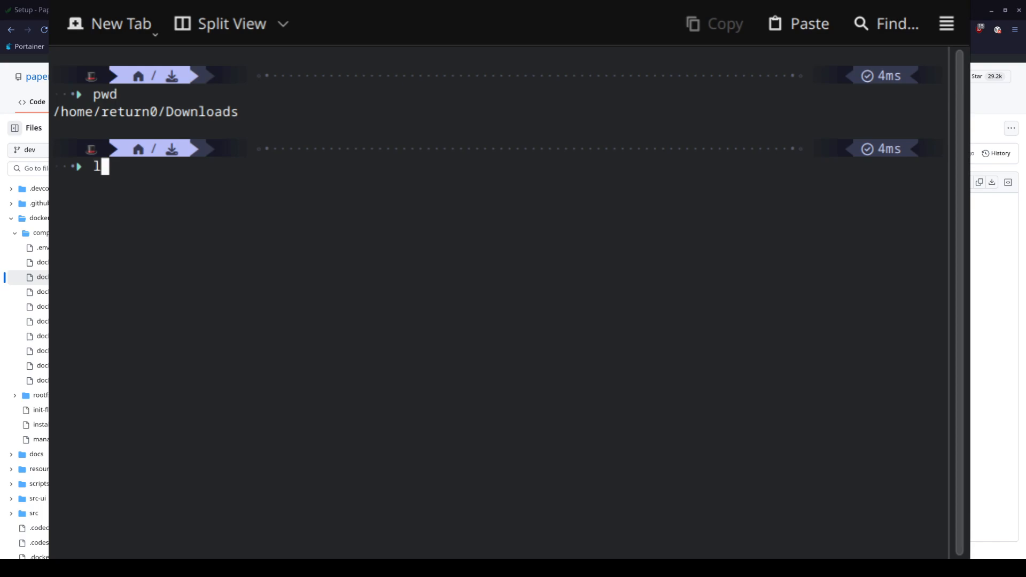
key("Return")
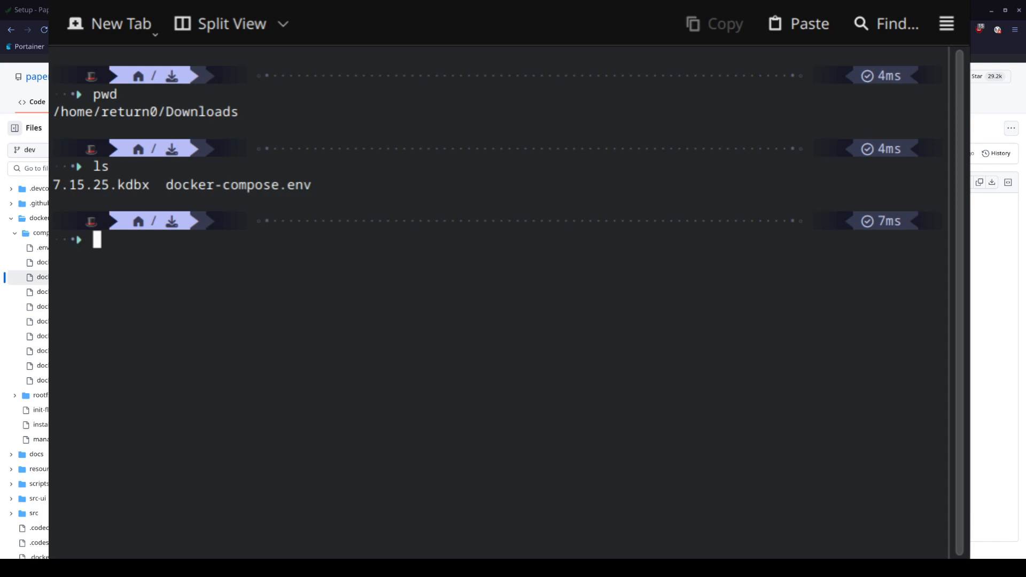
type("vim docker-")
Open docker-compose.env in vim and move down past the USERMAP, URL and SECRET_KEY lines
key("Tab")
key("Return")
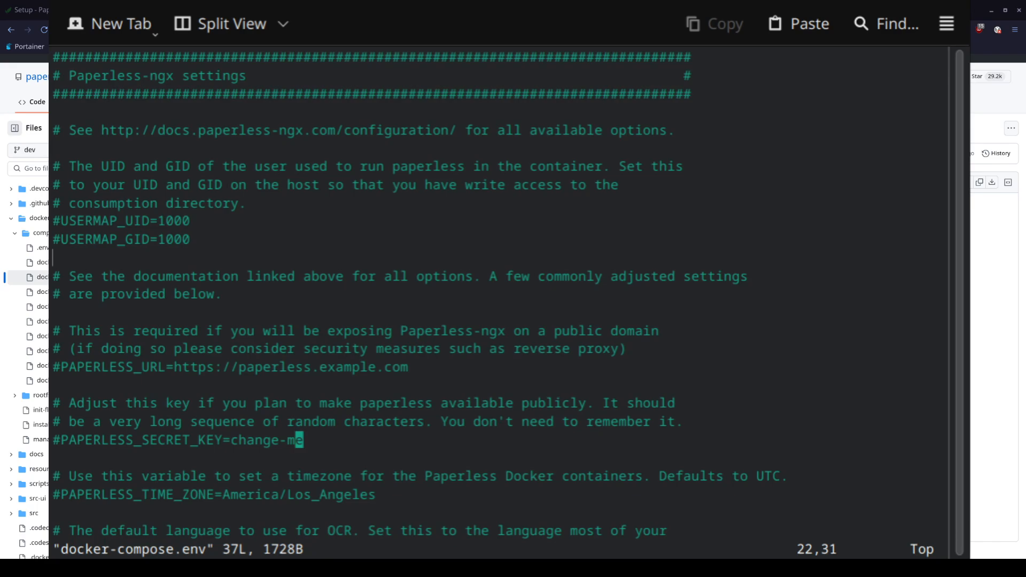
key("Left")
key("Left")
key("Left")
key("Left")
key("Left")
key("Left")
key("Left")
key("Left")
key("Left")
key("Left")
key("Left")
key("Left")
key("Left")
key("Left")
key("Left")
key("Left")
key("Left")
key("Left")
key("Left")
key("Left")
key("Up")
key("Up")
key("Up")
key("Up")
key("Up")
key("Up")
key("Up")
key("Up")
key("Up")
key("Up")
key("Up")
key("Up")
key("Up")
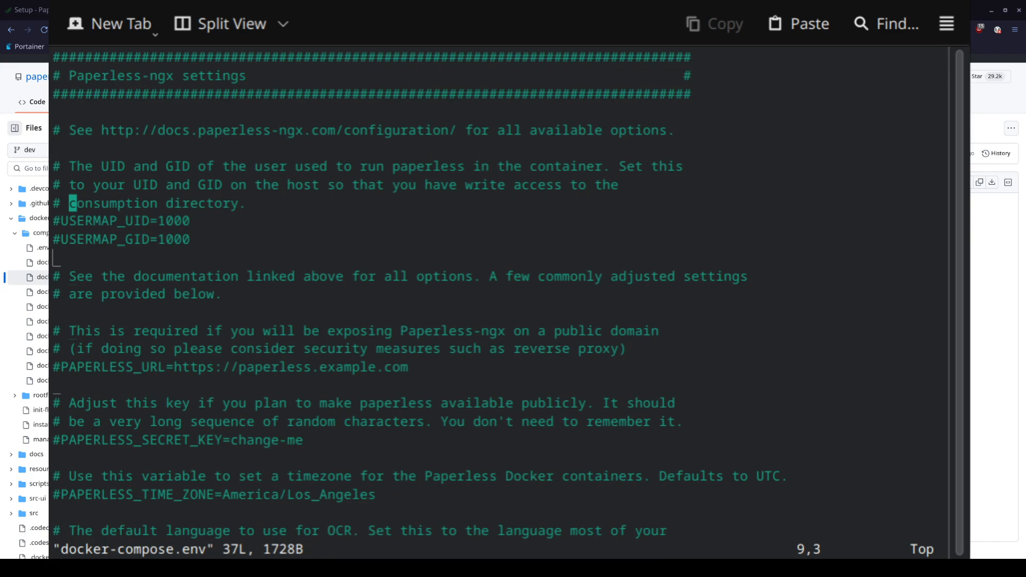
key("Down")
key("Up")
key("Down")
key("Down")
key("Down")
key("Down")
key("Down")
key("Down")
key("Down")
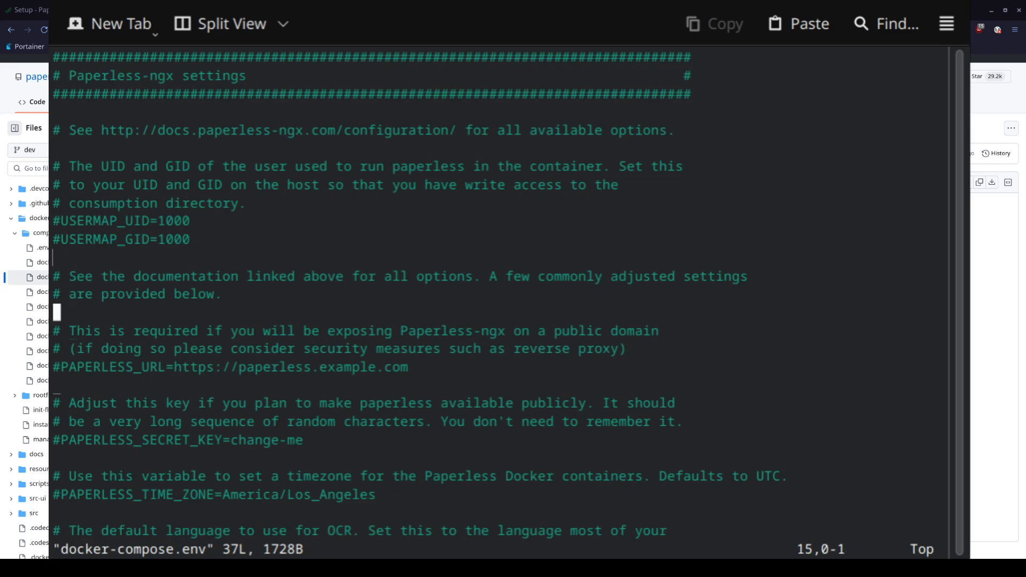
key("Down")
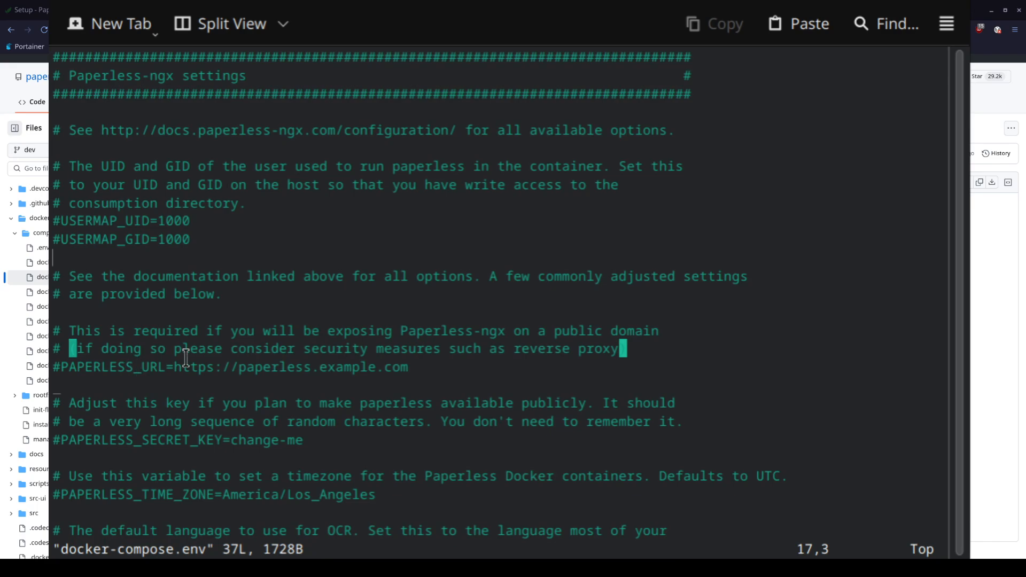
key("j")
key("Down")
key("Down")
key("Down")
key("Down")
key("Down")
key("Down")
key("Down")
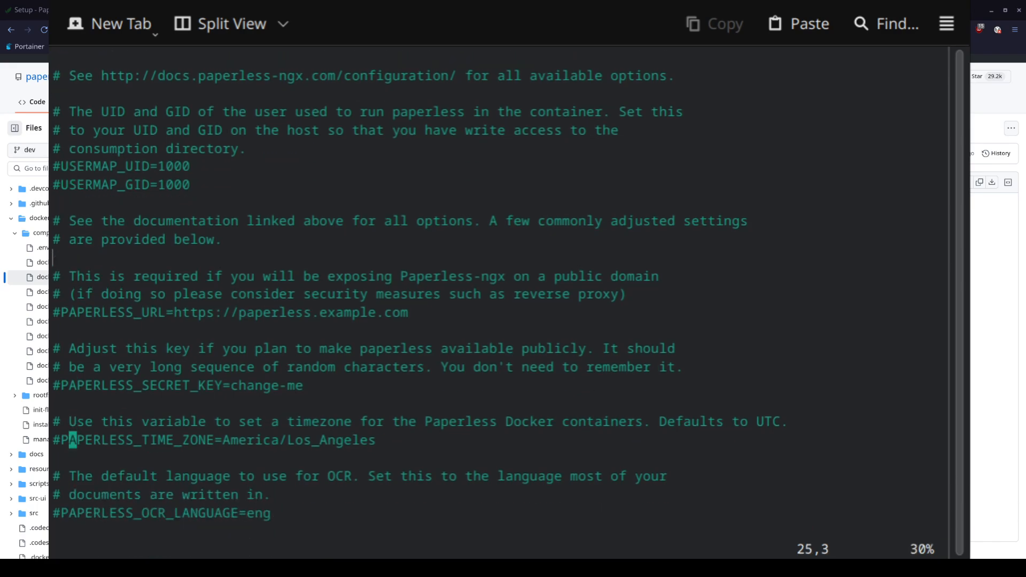
Uncomment PAPERLESS_TIME_ZONE, change it to America/New_York, and save
key("Left")
key("Left")
key("x")
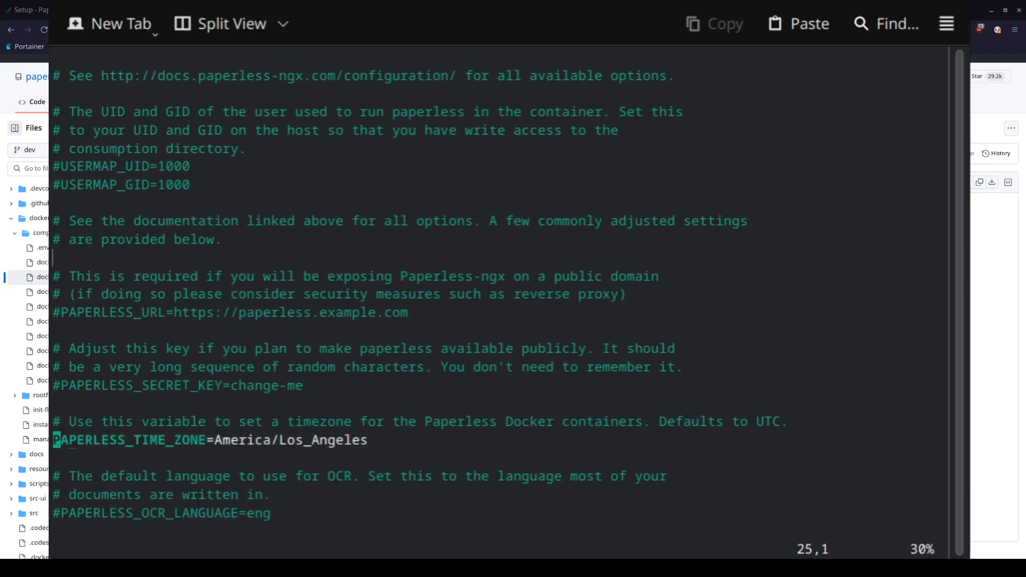
key("Right")
key("Right")
key("Right")
key("Right")
key("Right")
key("Right")
key("Right")
key("Right")
key("Right")
key("Right")
key("Right")
key("Right")
key("Right")
key("Right")
key("Right")
key("Right")
key("Right")
key("Right")
key("Right")
key("Right")
key("Right")
key("shift+d")
key("i")
key("Right")
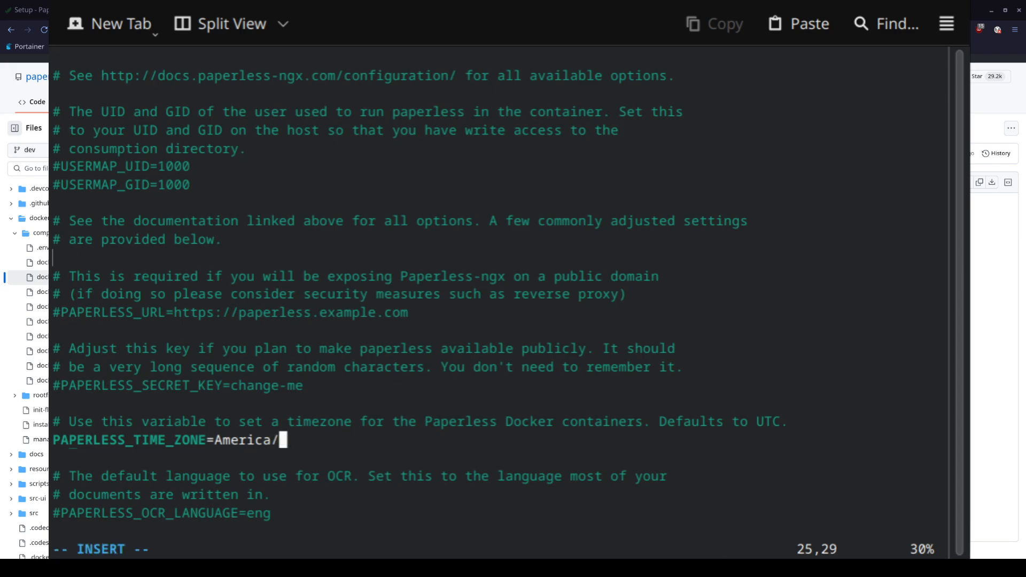
type("New_York")
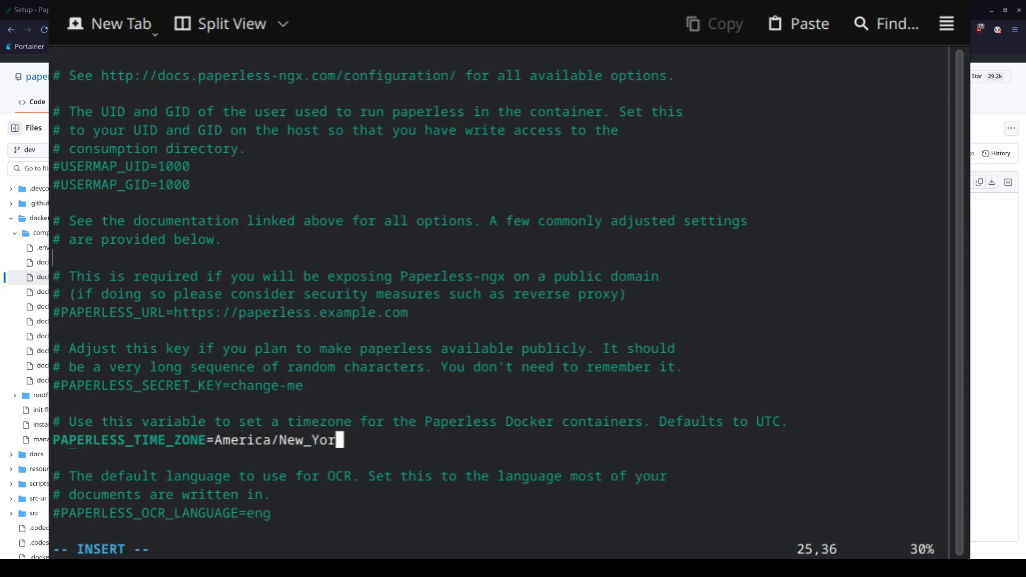
key("Escape")
type(":w")
key("Return")
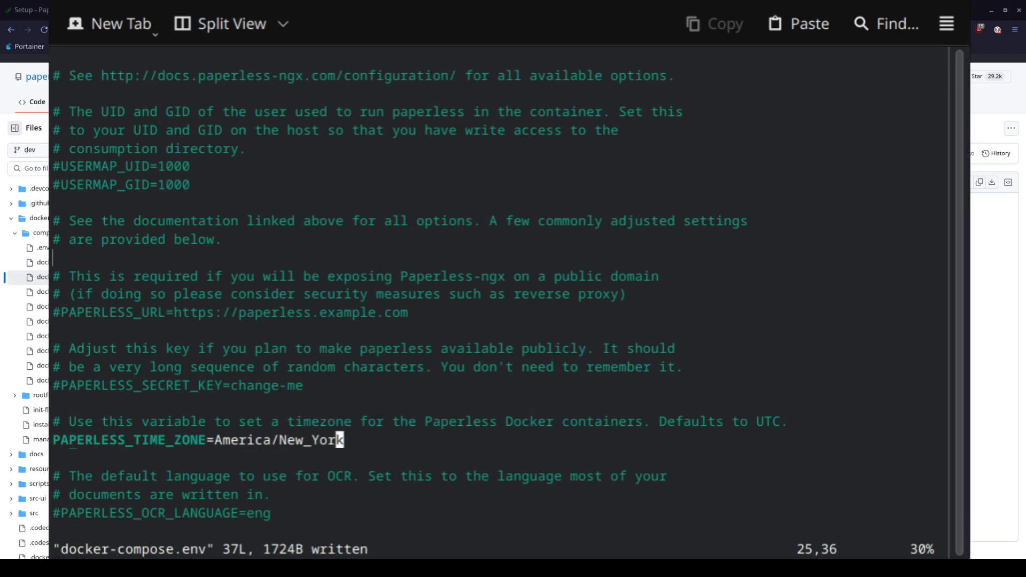
Uncomment PAPERLESS_OCR_LANGUAGE=eng and save the file
key("Down")
key("Down")
key("Down")
key("Down")
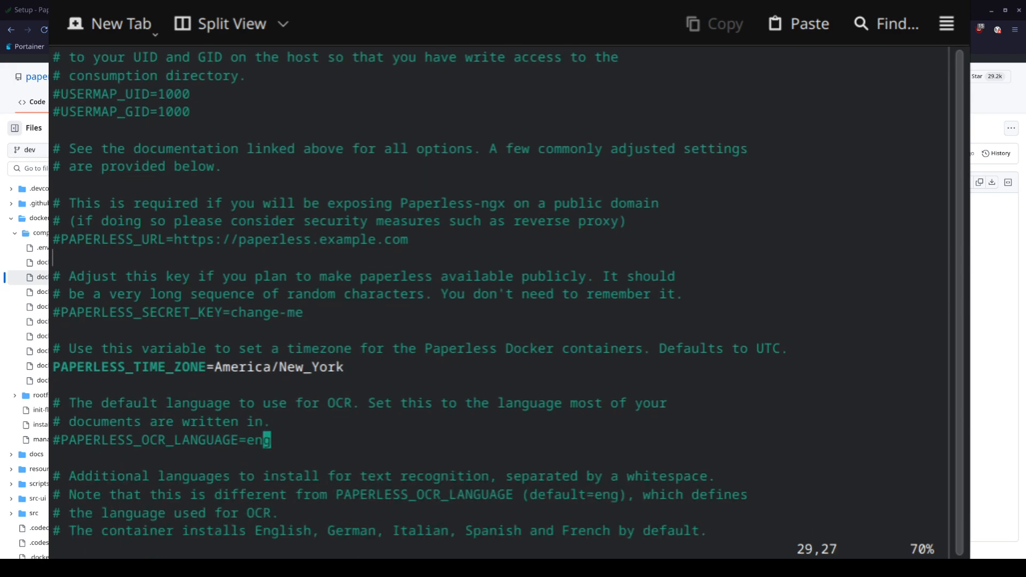
key("Left")
key("Left")
key("Left")
key("Left")
key("Left")
key("Left")
key("Left")
key("Left")
key("Left")
key("Left")
key("Left")
key("Left")
key("Left")
key("Left")
key("Left")
key("Left")
key("Left")
key("Left")
key("Left")
key("Left")
key("Left")
type("x")
type(":w")
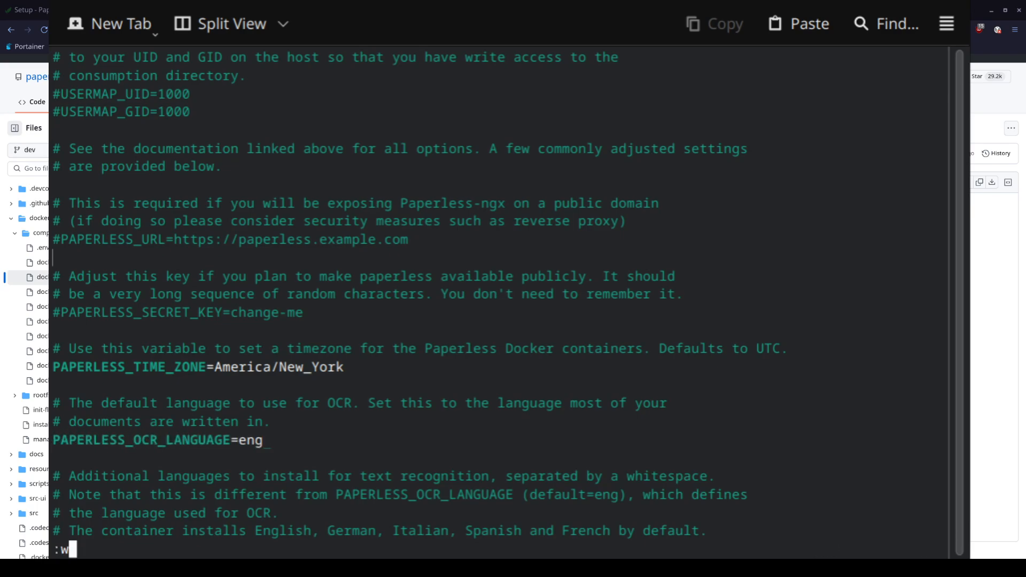
key("Return")
Review the additional-language notes, save once more with :w, and quit vim
key("Down")
key("Down")
key("Down")
key("Down")
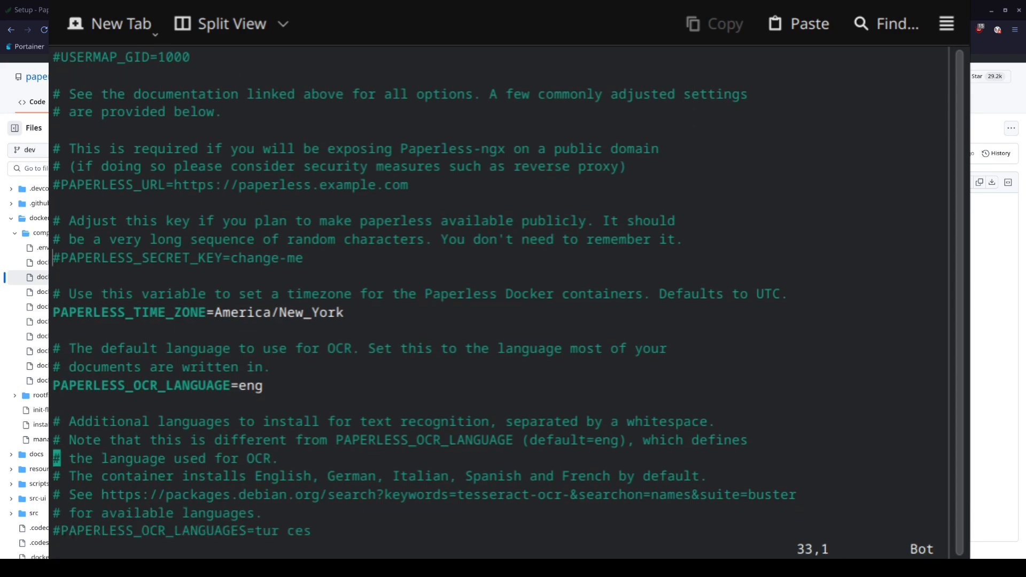
key("Down")
key("Up")
key("Up")
key("Up")
key("Up")
key("Up")
key("Up")
key("Up")
key("Up")
key("Up")
key("Up")
key("Up")
key("Up")
key("Up")
key("Up")
key("Up")
key("Up")
key("Up")
key("Up")
key("Up")
key("Up")
key("Up")
key("Up")
key("Up")
key("Up")
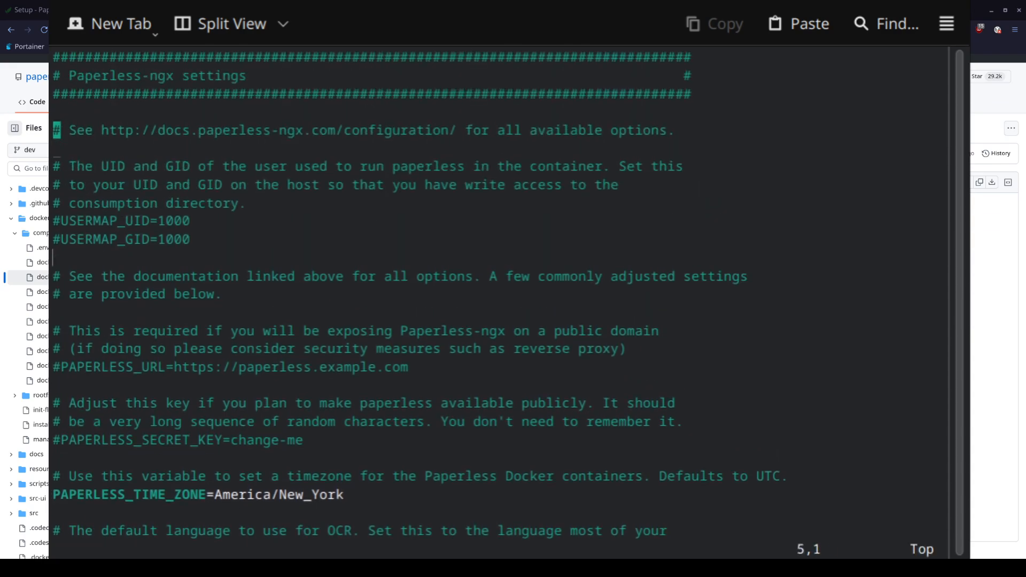
key("Down")
key("Down")
key("Down")
key("Down")
key("Down")
key("Down")
key("Down")
key("Down")
key("Down")
key("Down")
key("Down")
key("Down")
key("Down")
key("Down")
key("Down")
key("Down")
key("Down")
key("Down")
key("Down")
key("Down")
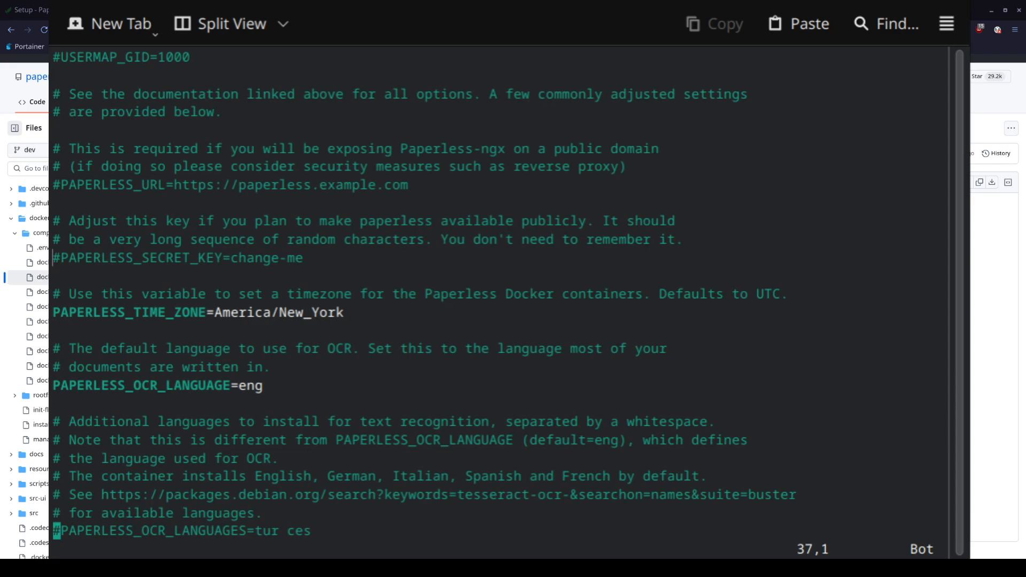
type(":w")
key("Return")
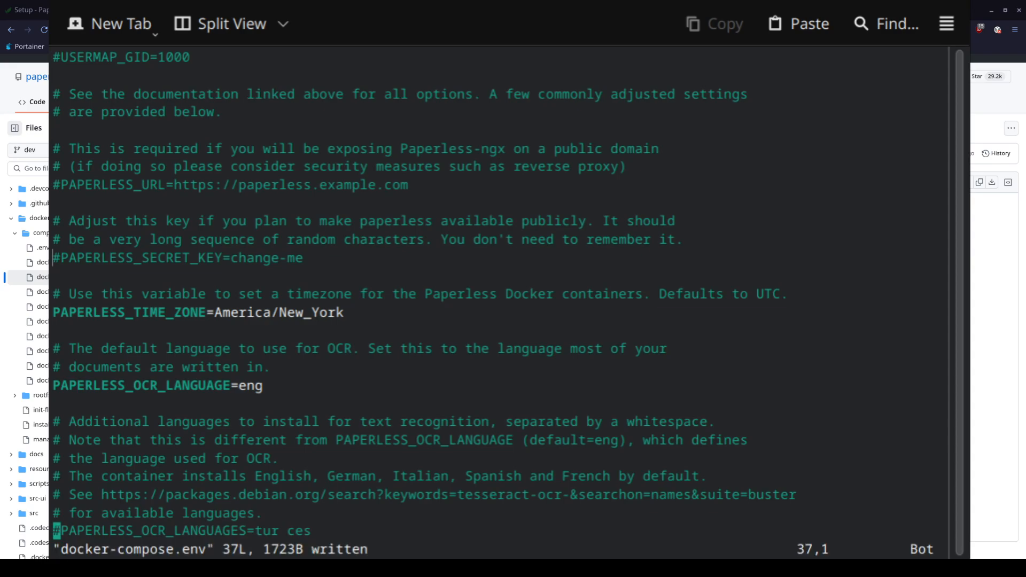
type(":q")
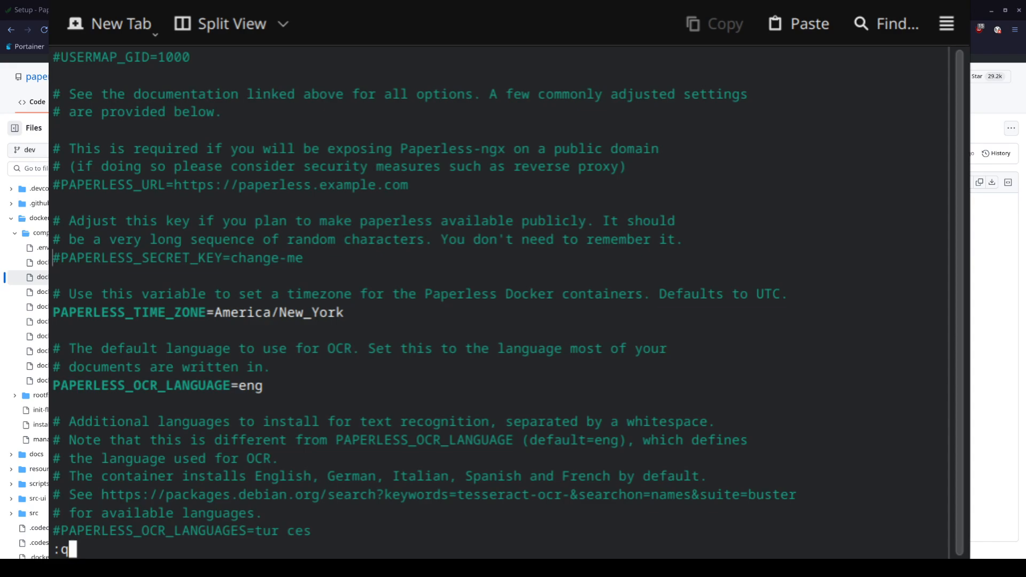
key("Return")
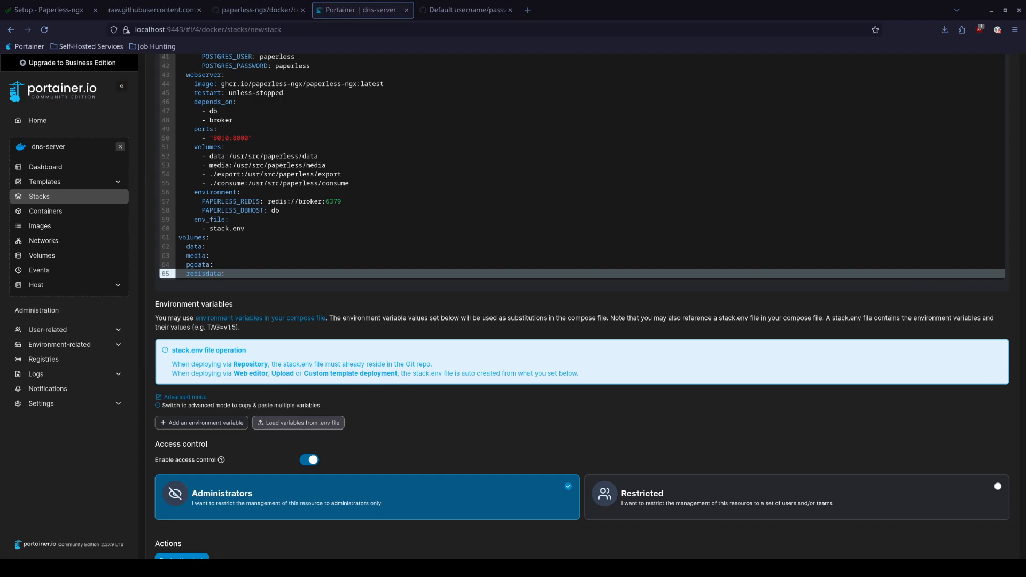
Load the stack variables from docker-compose.env and deploy the paperless stack
left_click(762, 98)
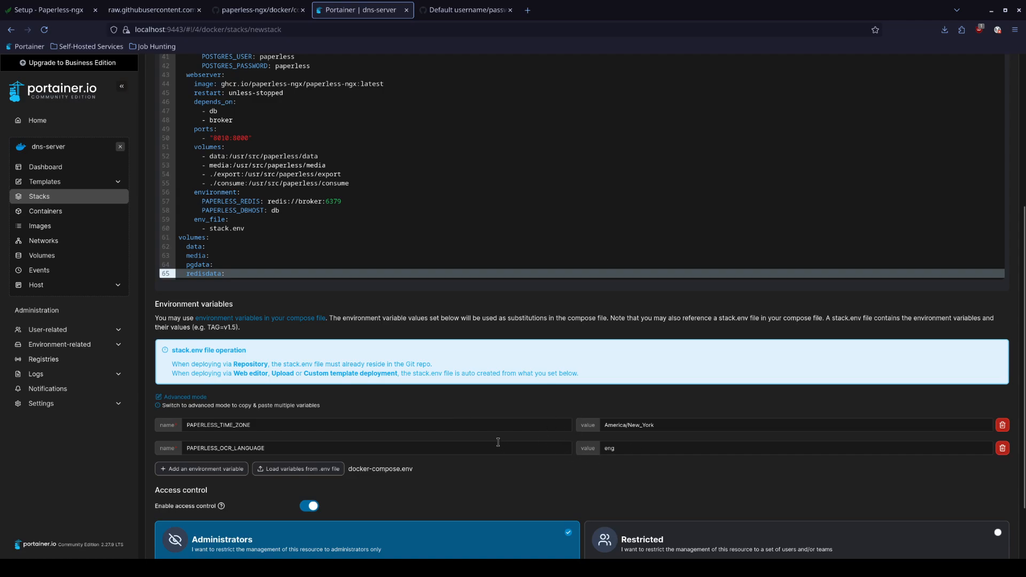
scroll(310, 339, "up", 2)
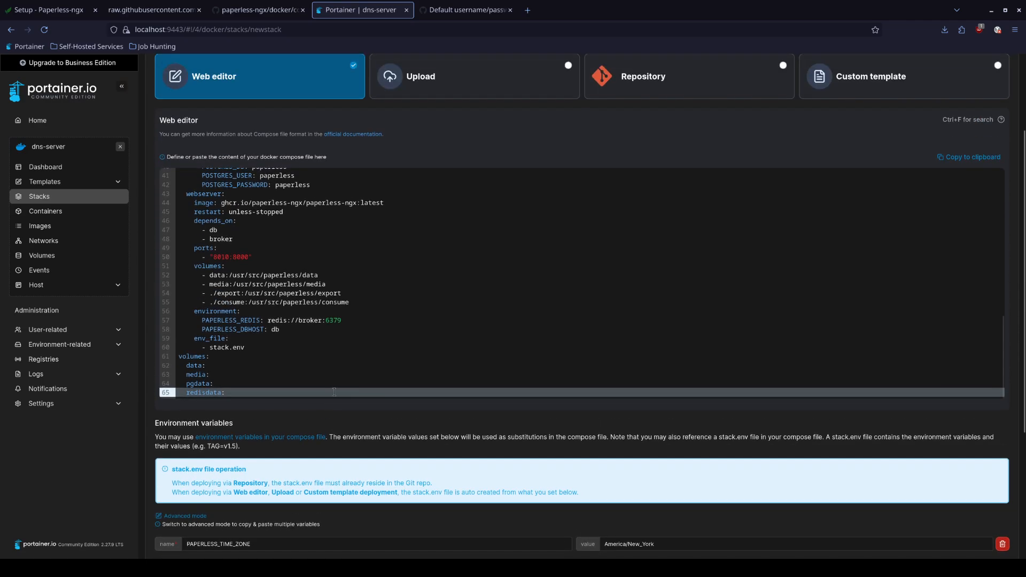
scroll(328, 373, "down", 3)
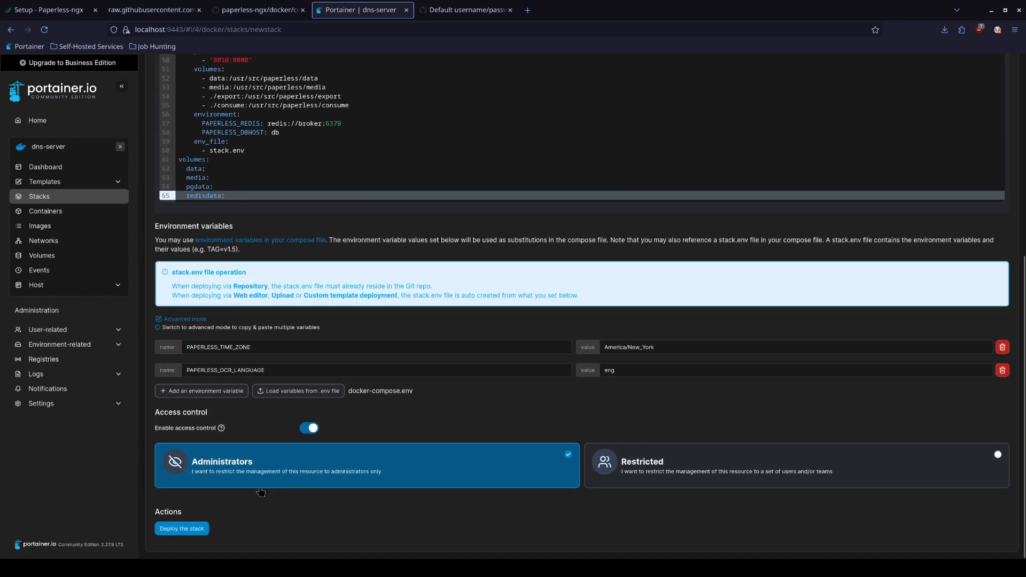
scroll(283, 451, "up", 1)
scroll(282, 450, "down", 1)
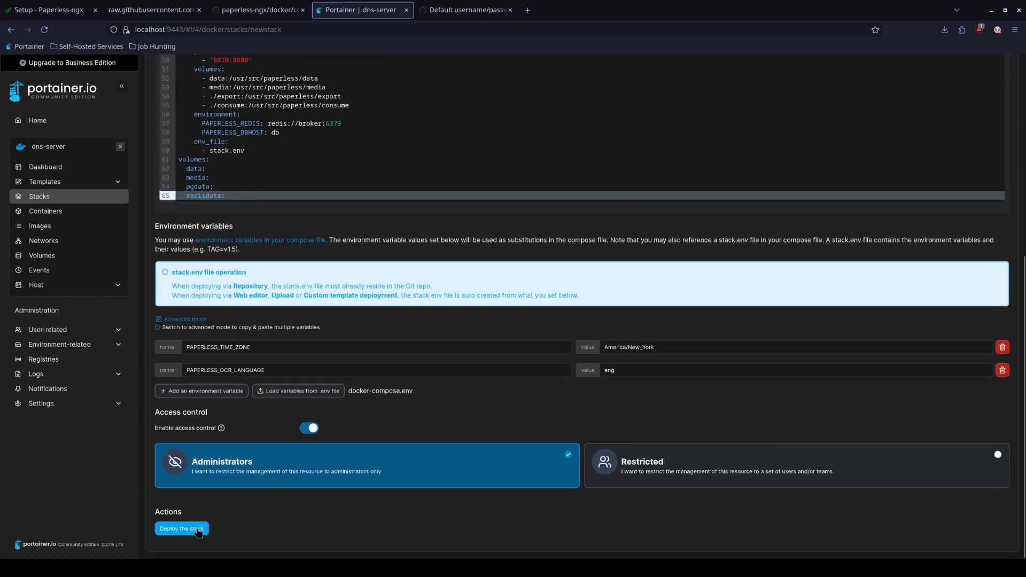
left_click(201, 529)
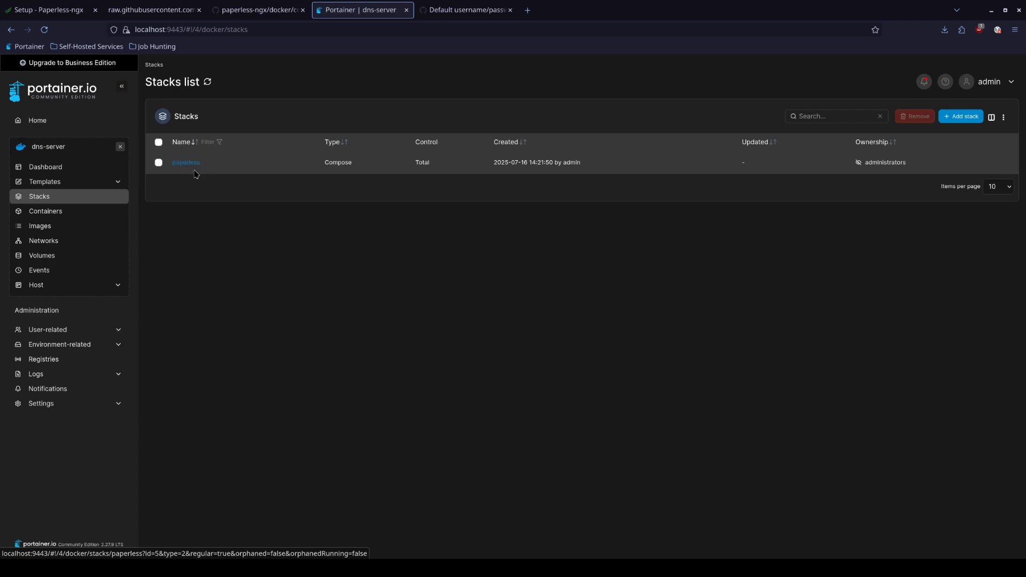
left_click(198, 167)
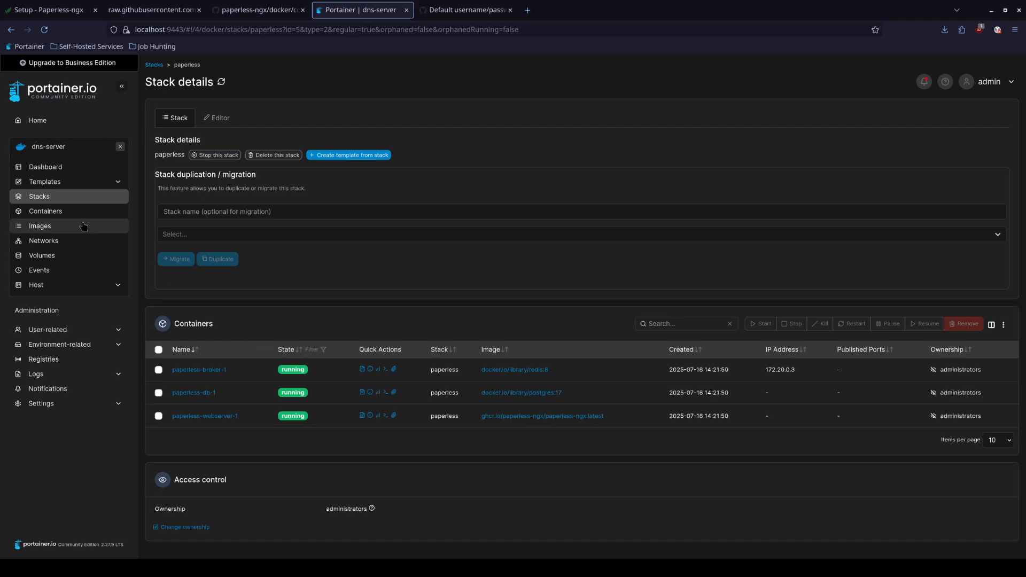
Note the server IP on the dashboard, then open the paperless-webserver-1 container details
left_click(46, 170)
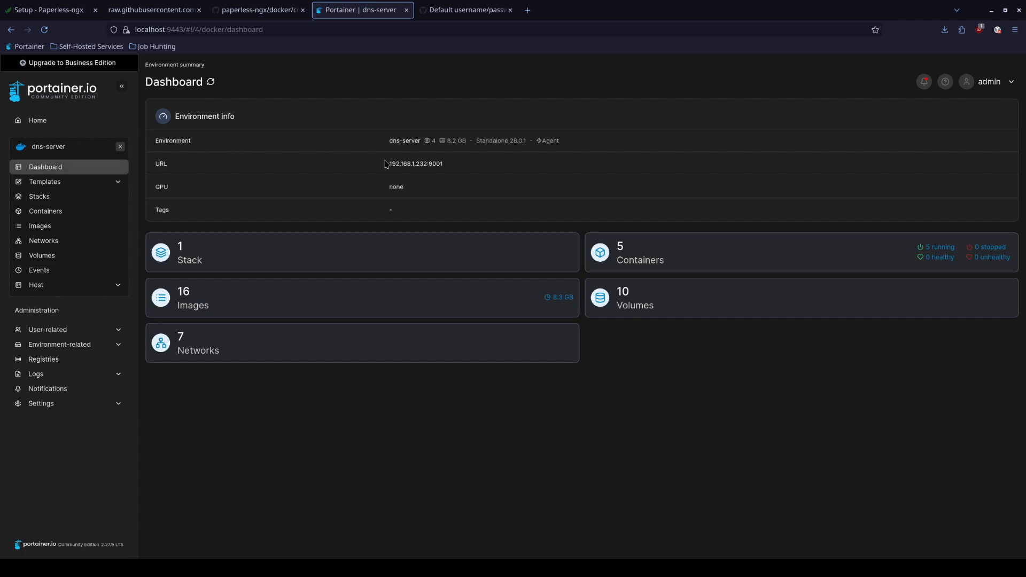
left_click_drag(389, 164, 426, 165)
left_click(77, 197)
left_click(187, 162)
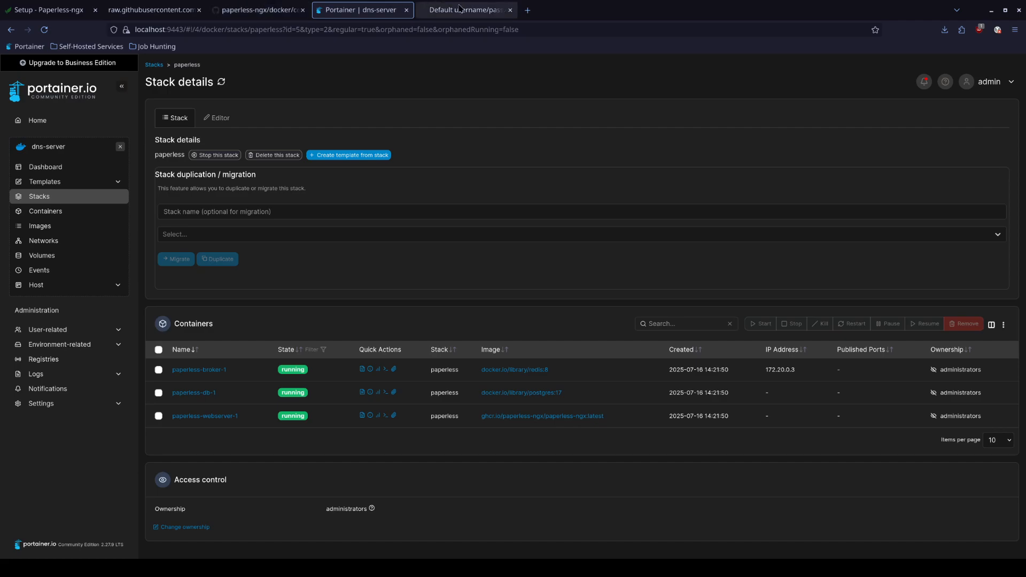
left_click(206, 416)
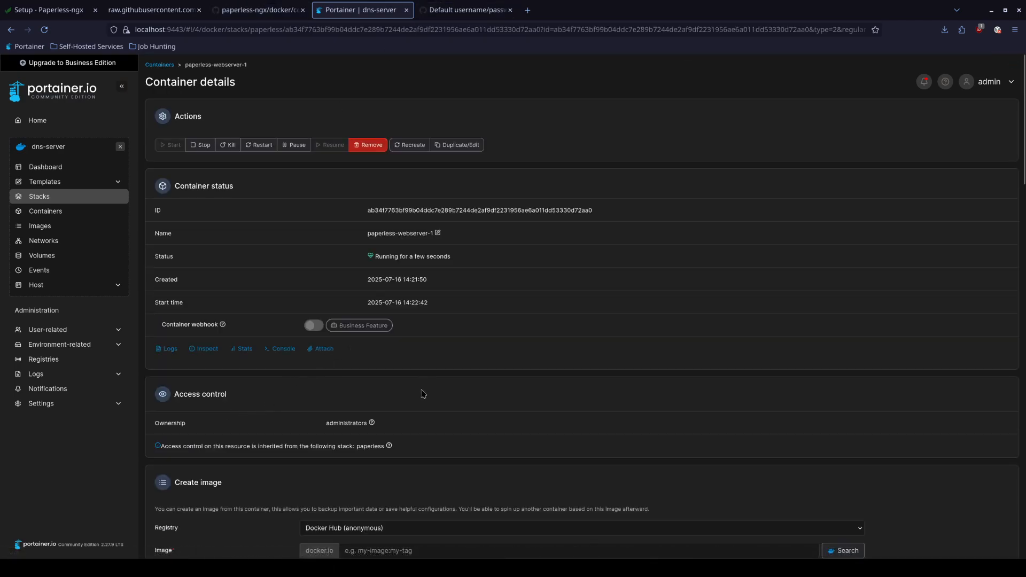
scroll(419, 394, "down", 5)
Find the webserver's 8010 host port in the raw compose YAML
left_click(252, 10)
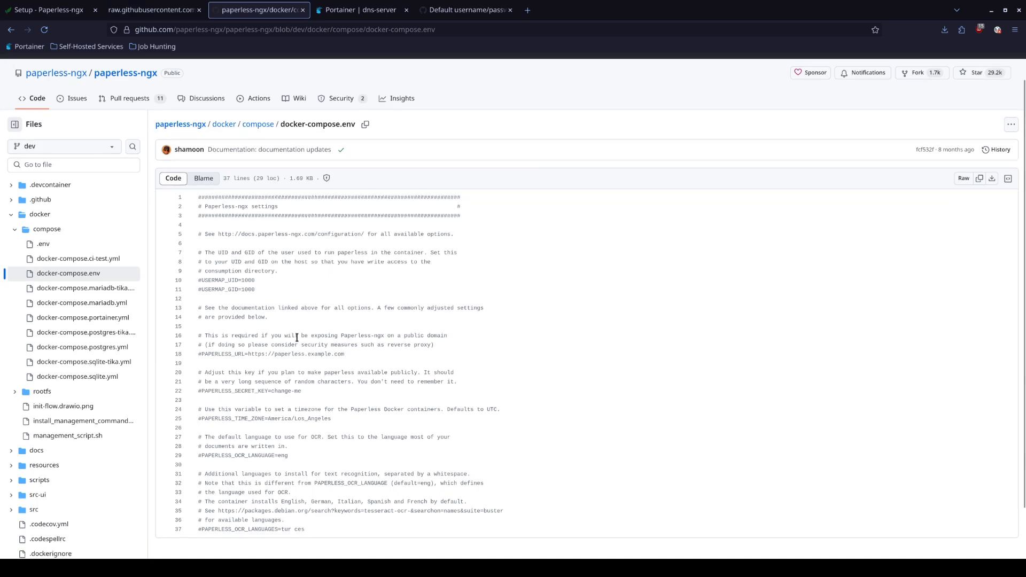
left_click(176, 10)
left_click(193, 368)
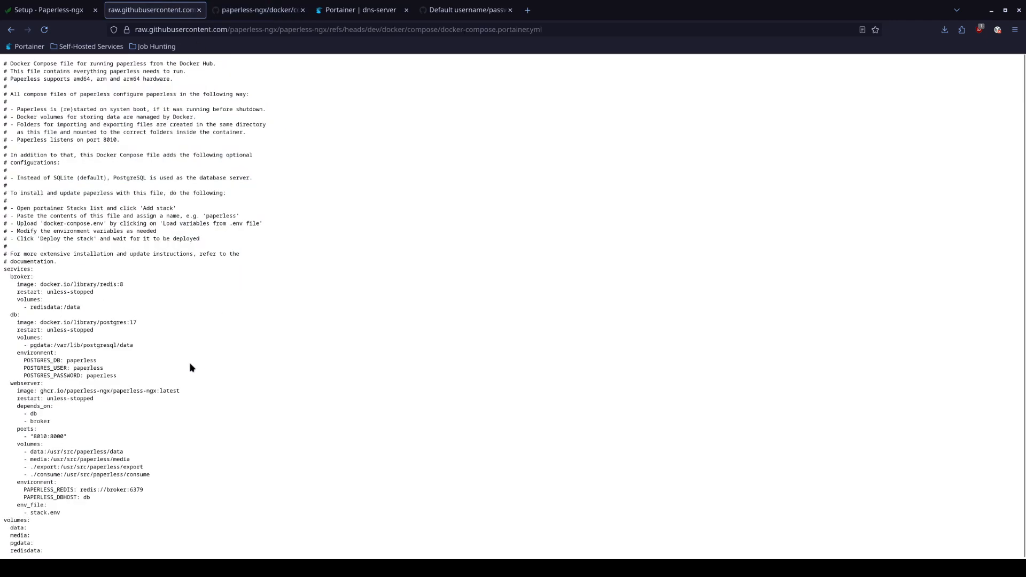
left_click_drag(34, 438, 42, 437)
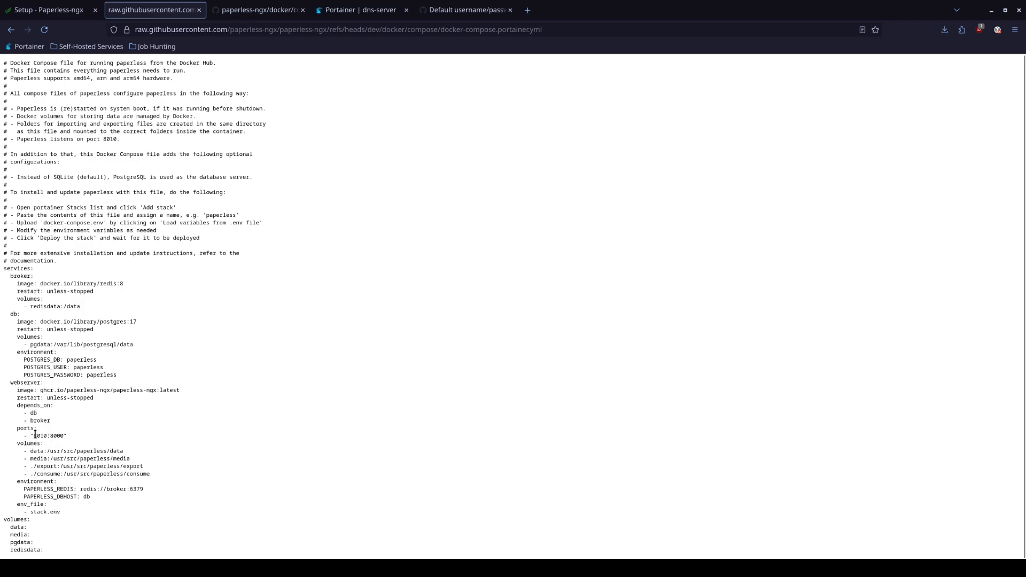
Return to the paperless-webserver-1 details page in Portainer and select its address
left_click(369, 8)
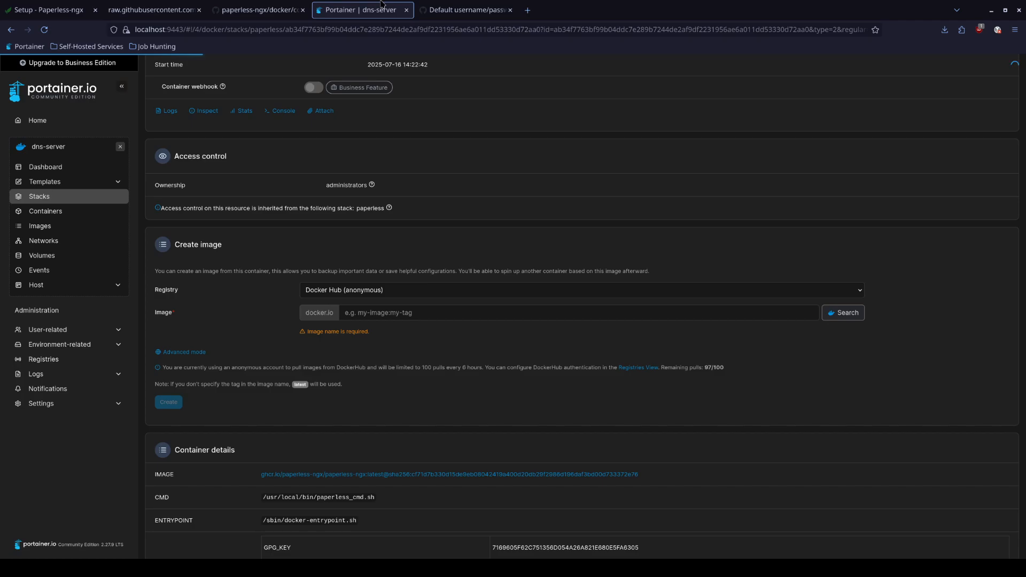
left_click(460, 10)
left_click(234, 5)
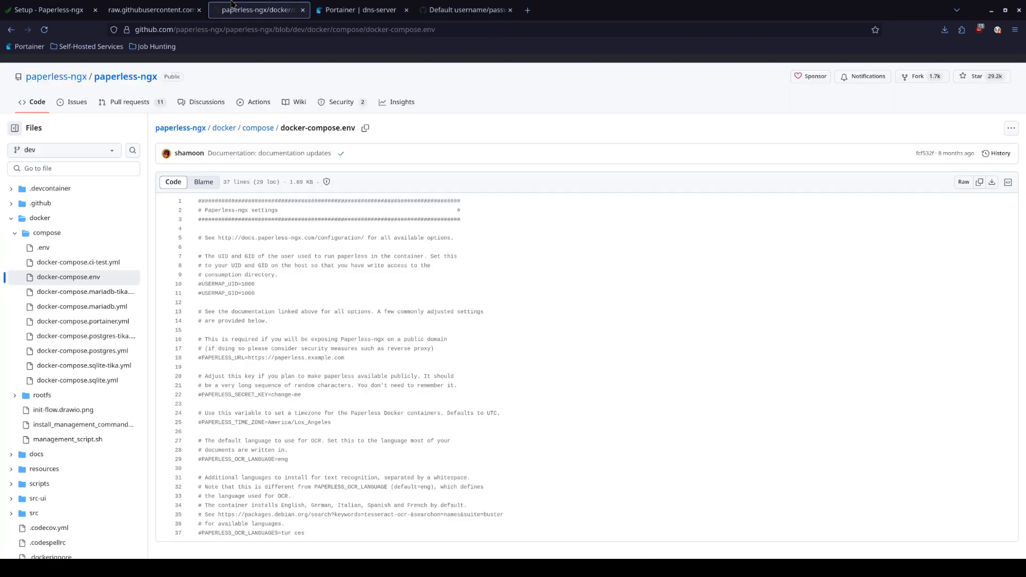
left_click(361, 9)
scroll(334, 357, "up", 5)
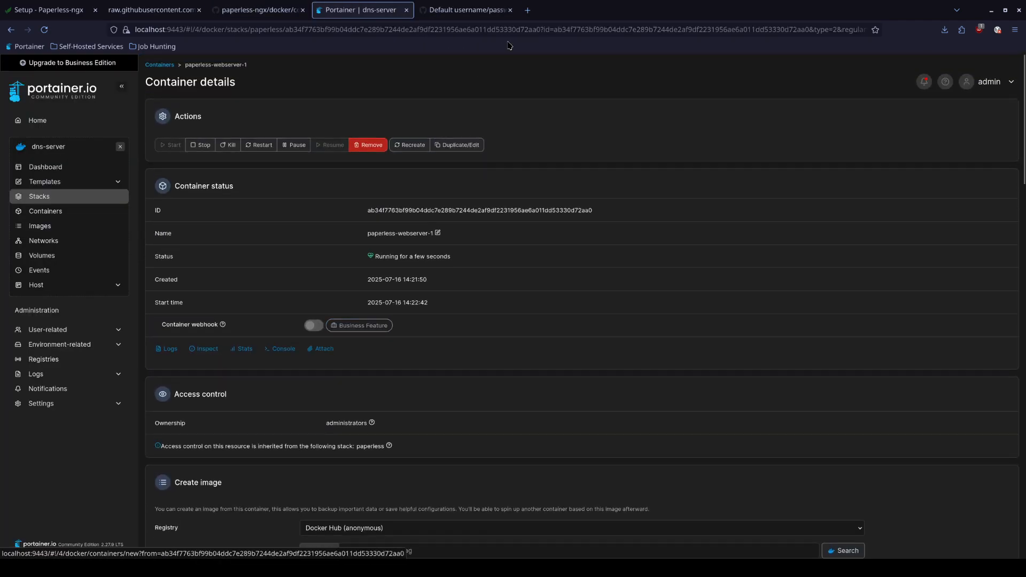
left_click(529, 29)
Try loading 192.168.1.232:8010 in a new tab, which fails to connect
key("ctrl+t")
type("192.1")
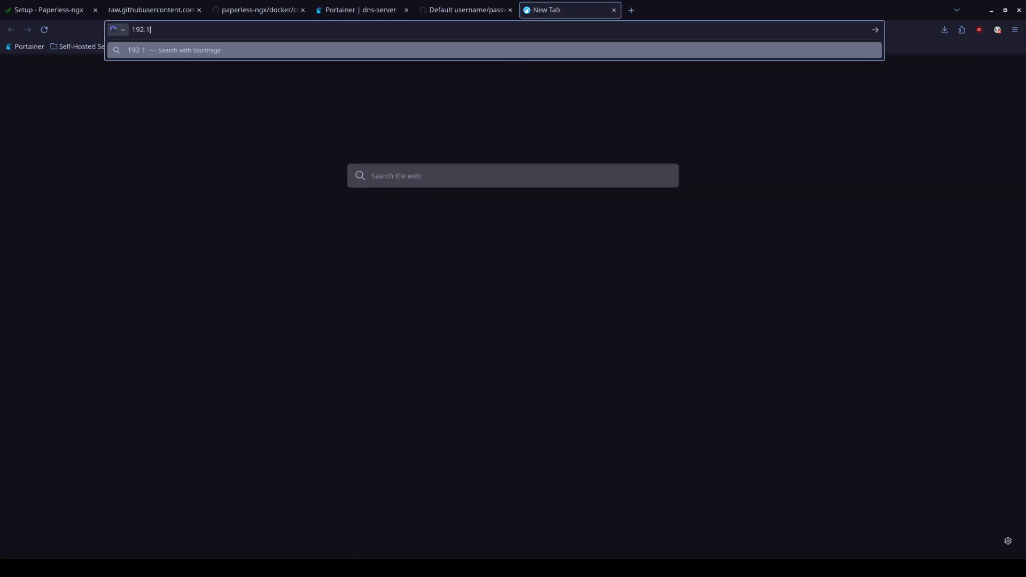
type("68.1.232:8000")
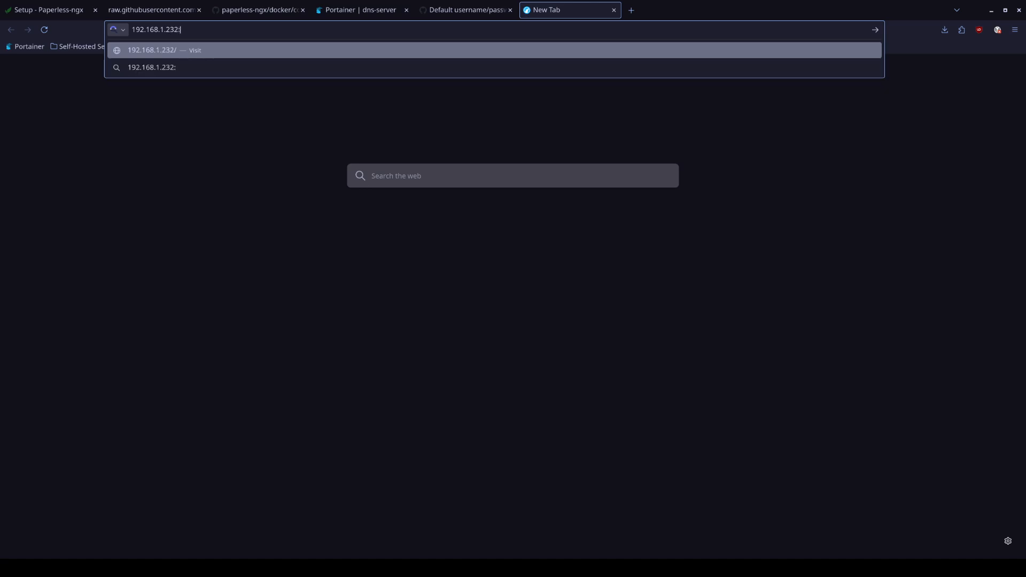
key("BackSpace")
key("BackSpace")
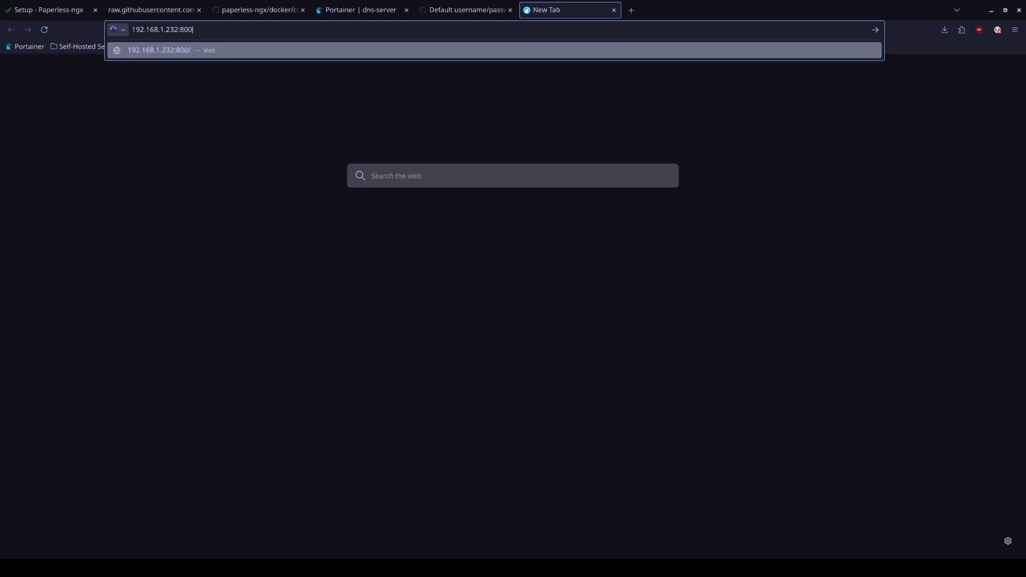
type("10")
key("Return")
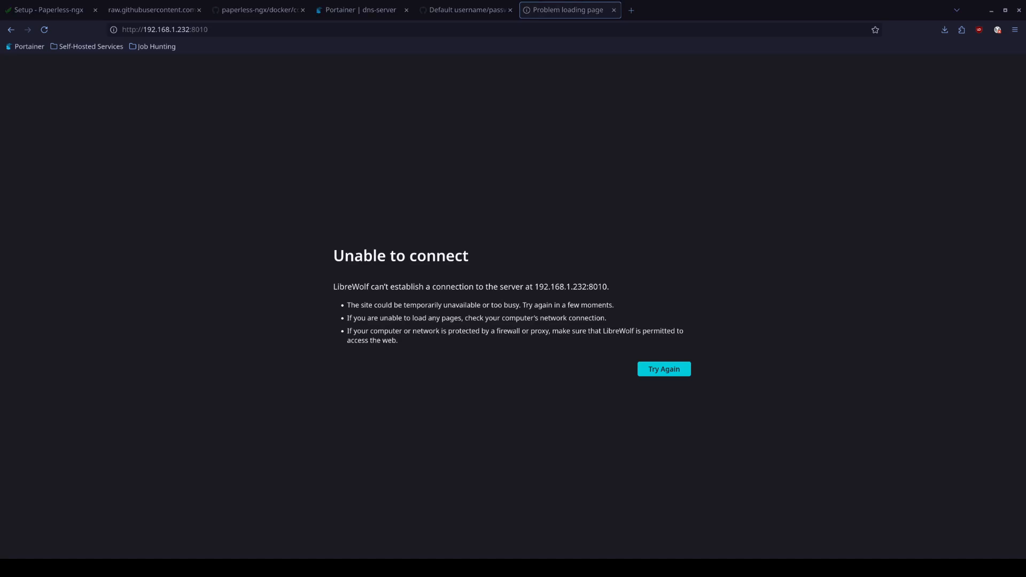
left_click(361, 10)
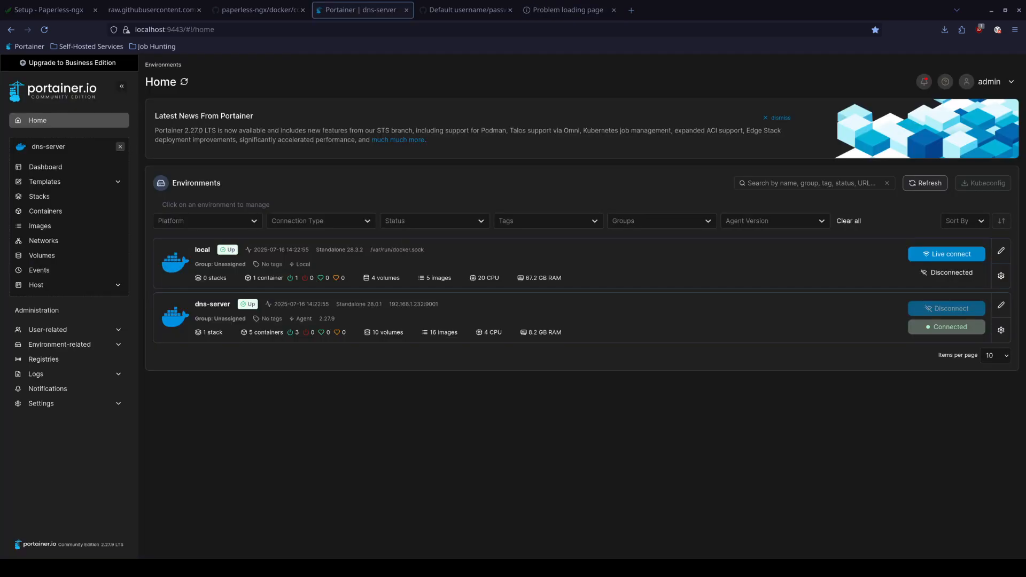
Open the paperless-webserver-1 logs from the paperless stack on dns-server
left_click(215, 316)
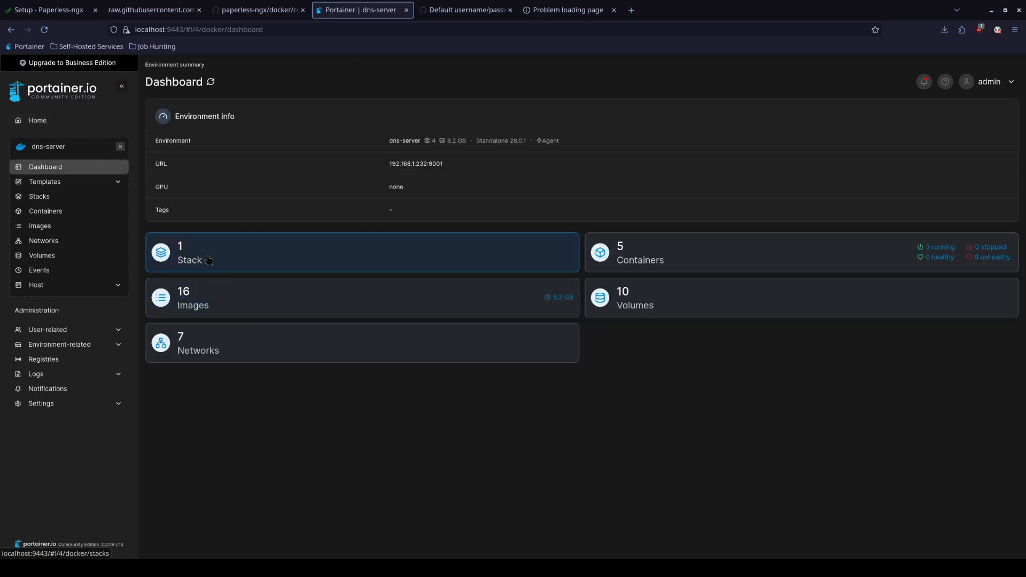
left_click(191, 266)
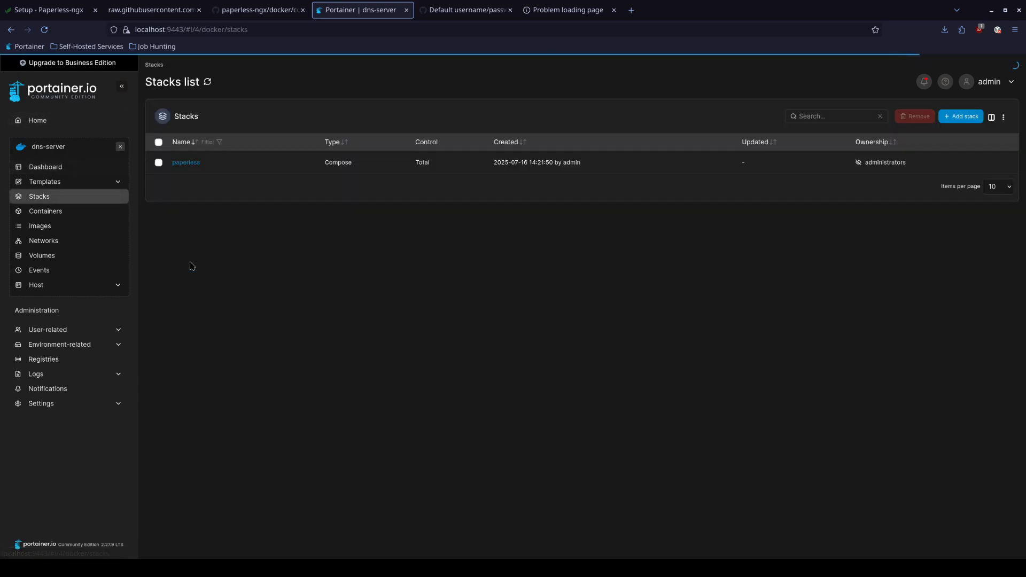
left_click(186, 163)
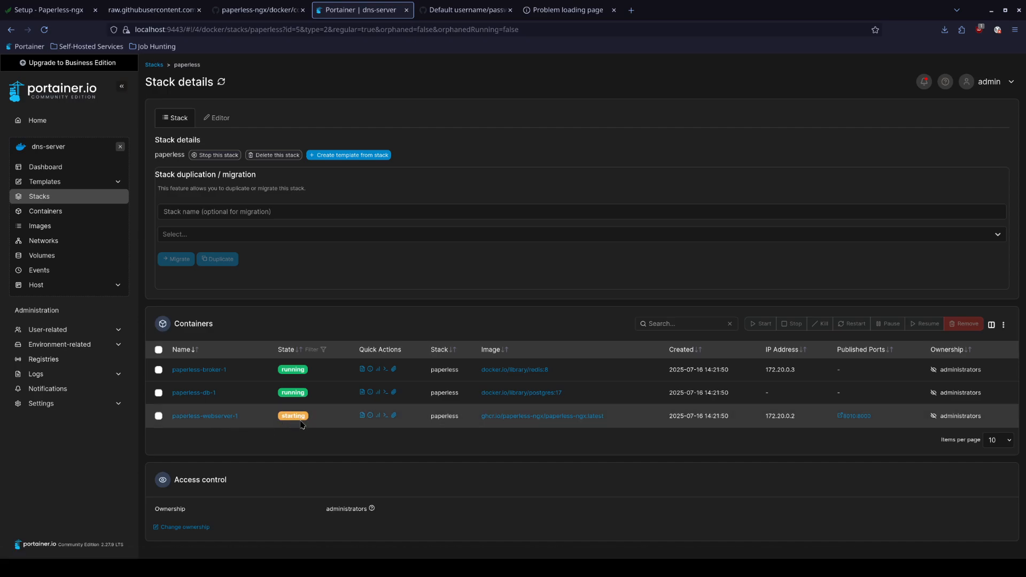
left_click(362, 417)
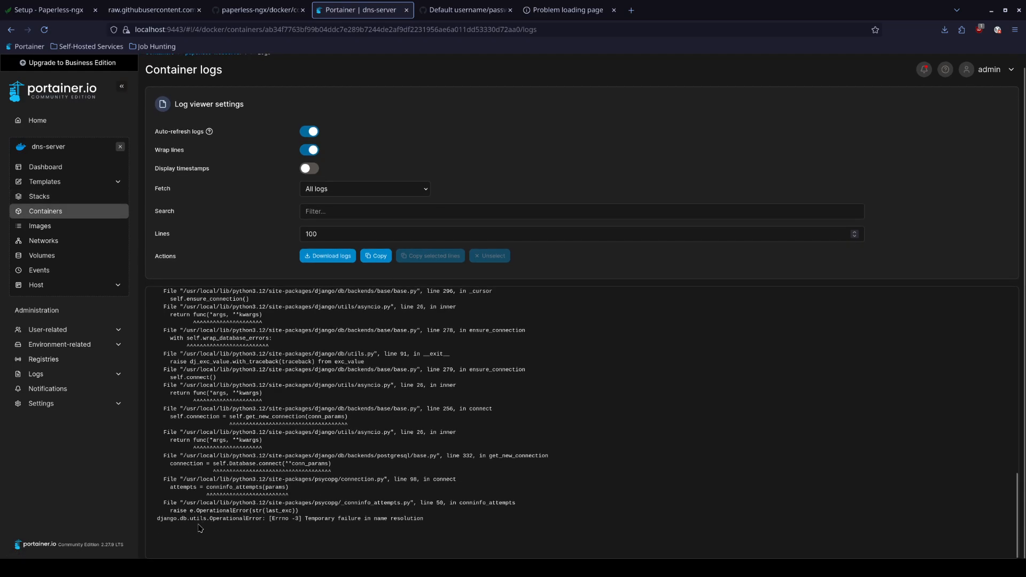
Trace the 'Temporary failure in name resolution' database error through the traceback, then return to Containers
left_click_drag(305, 519, 422, 522)
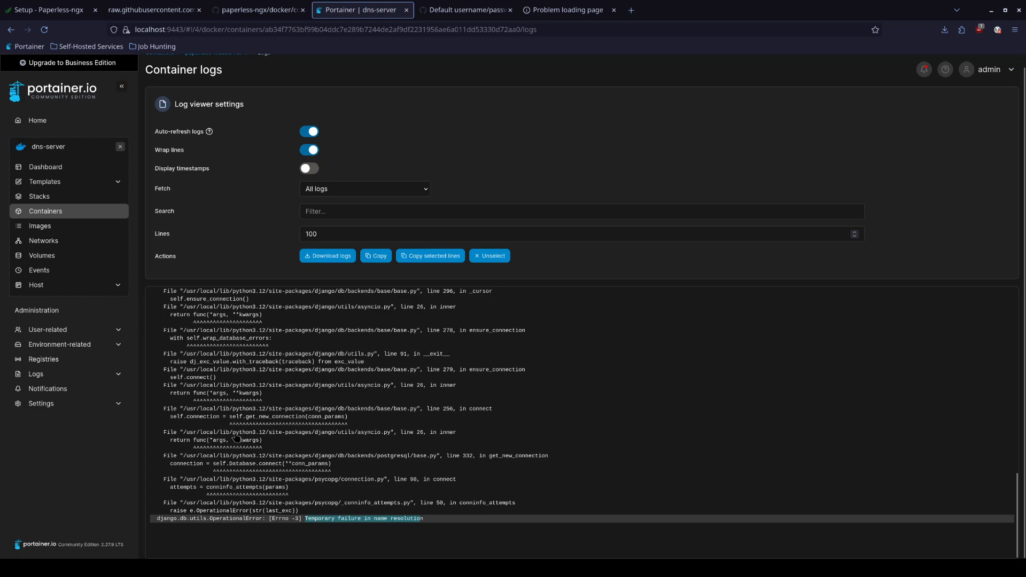
left_click_drag(239, 417, 345, 422)
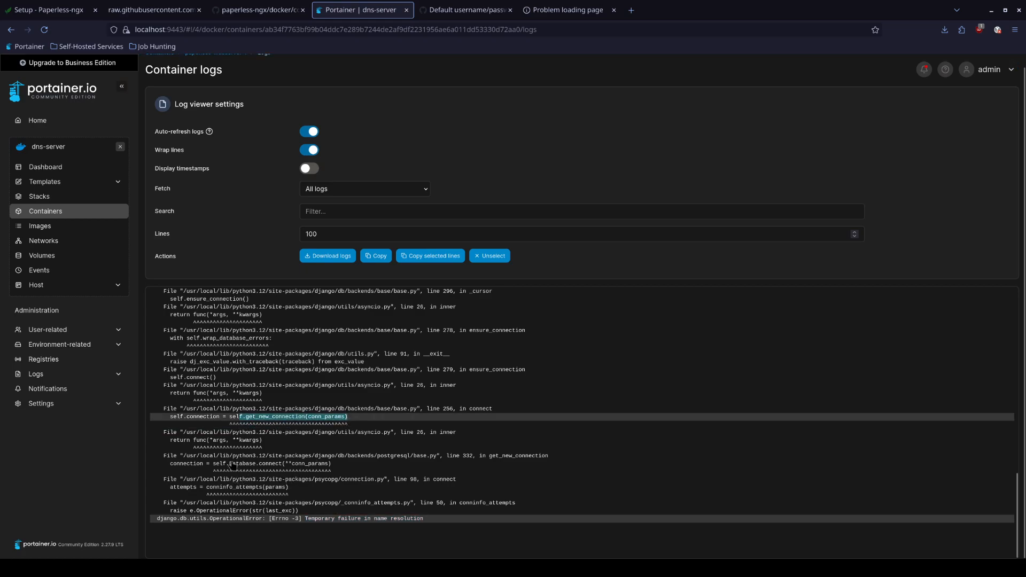
left_click_drag(230, 464, 345, 473)
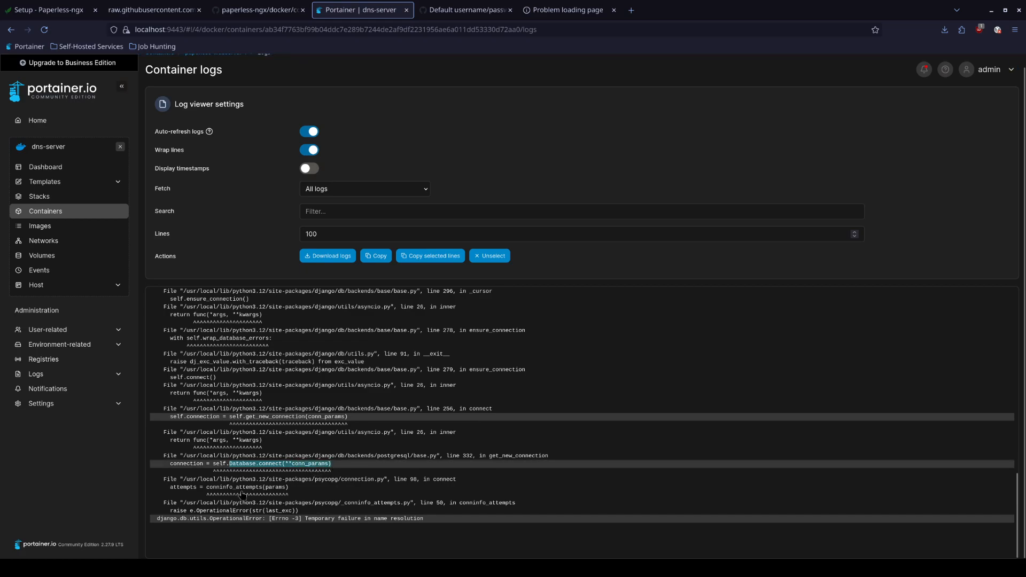
left_click_drag(207, 491, 260, 490)
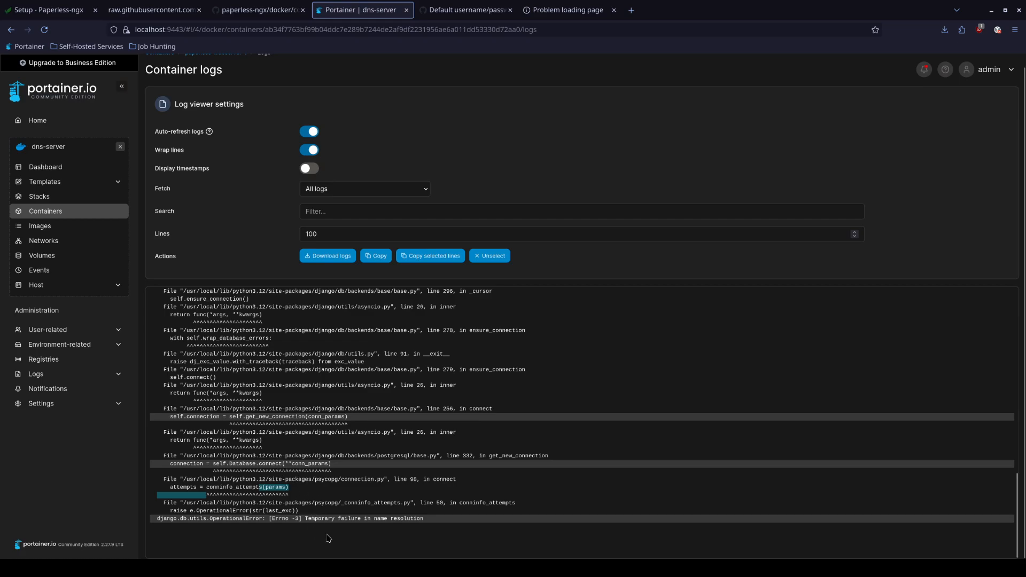
left_click_drag(308, 522, 424, 521)
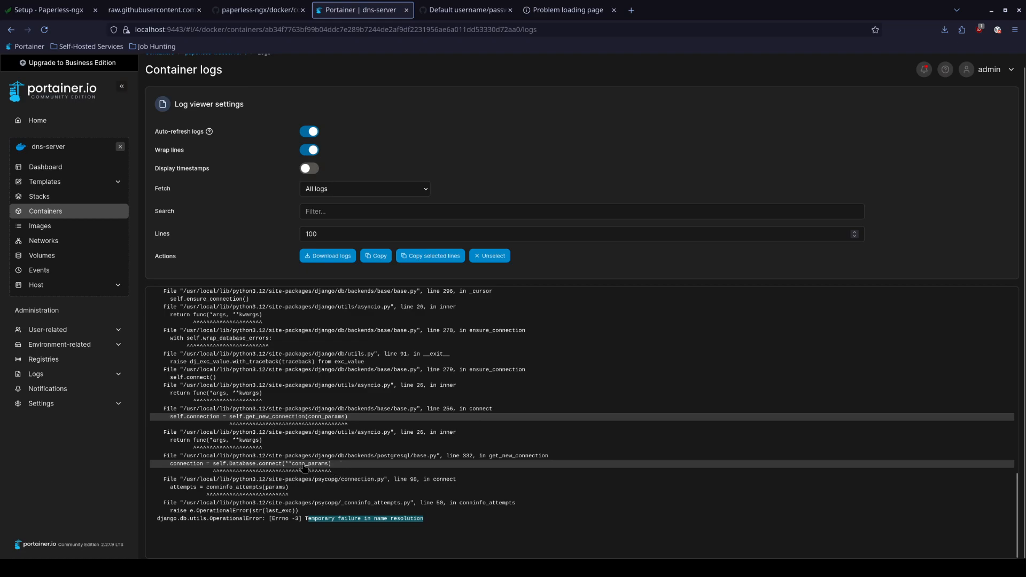
left_click_drag(214, 338, 272, 342)
left_click(382, 370)
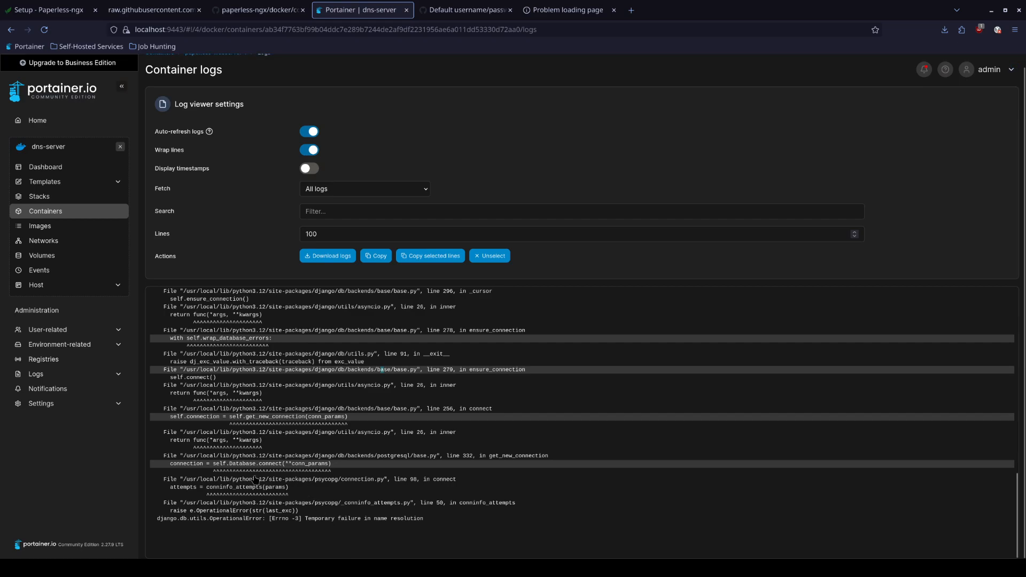
left_click(381, 442)
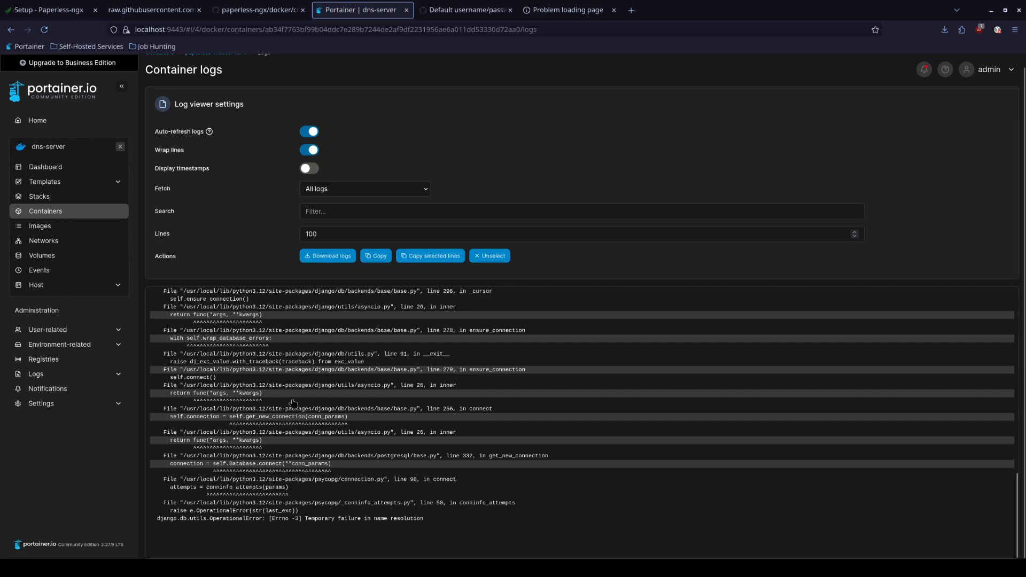
left_click(72, 212)
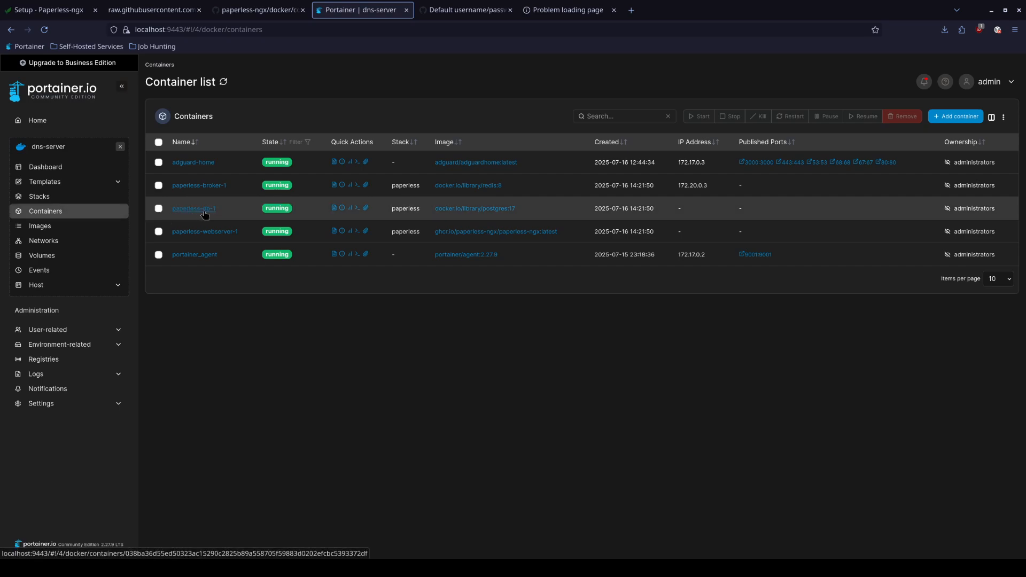
Check the paperless-db-1 logs and note the error that PostgreSQL 16 data is incompatible with 17.5
left_click(334, 208)
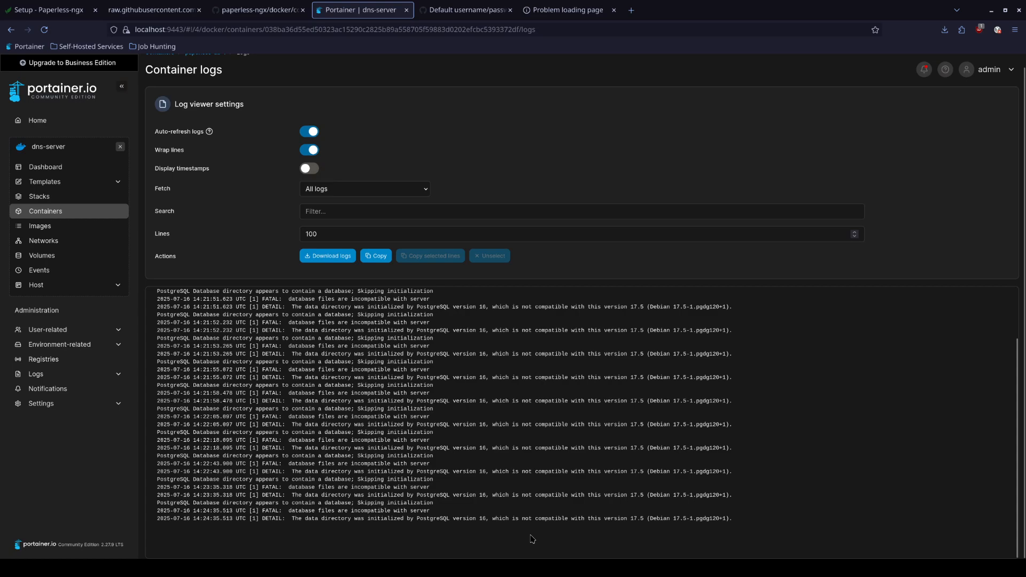
left_click_drag(453, 520, 487, 523)
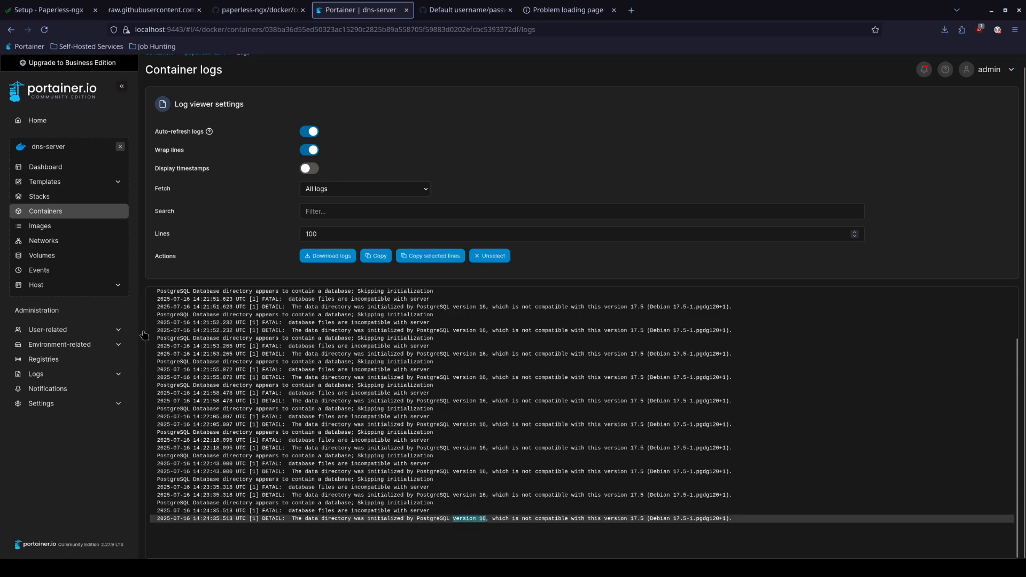
left_click(68, 199)
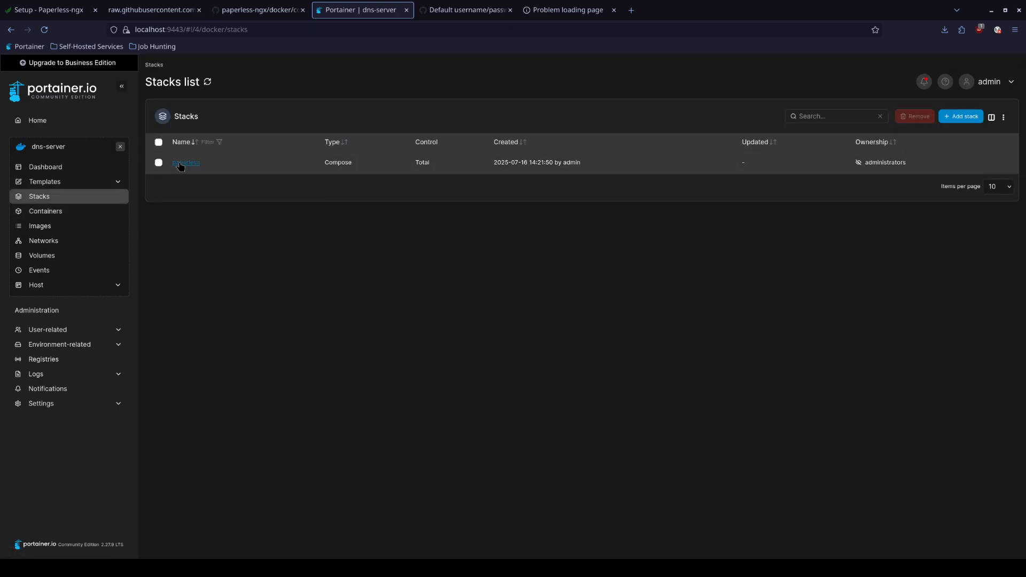
Delete the paperless stack, begin a new stack, and bring up the GitHub docker-compose.env tab
left_click(158, 163)
left_click(913, 119)
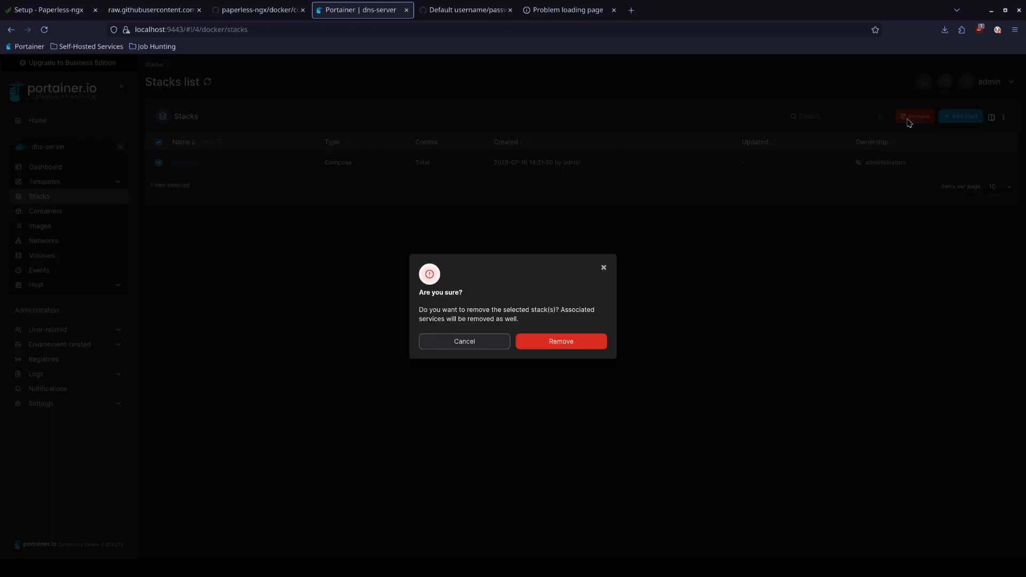
left_click(552, 340)
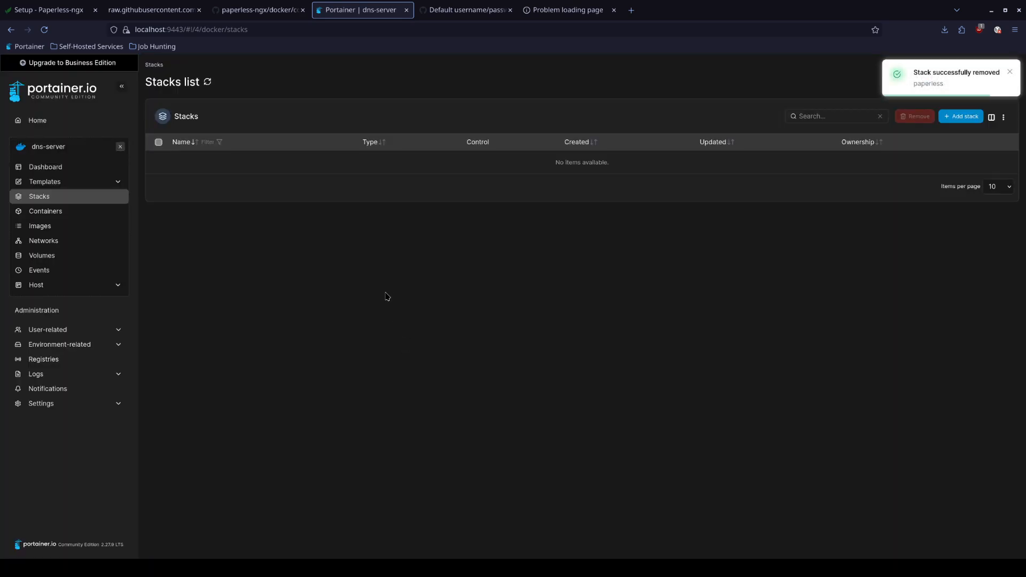
left_click(948, 126)
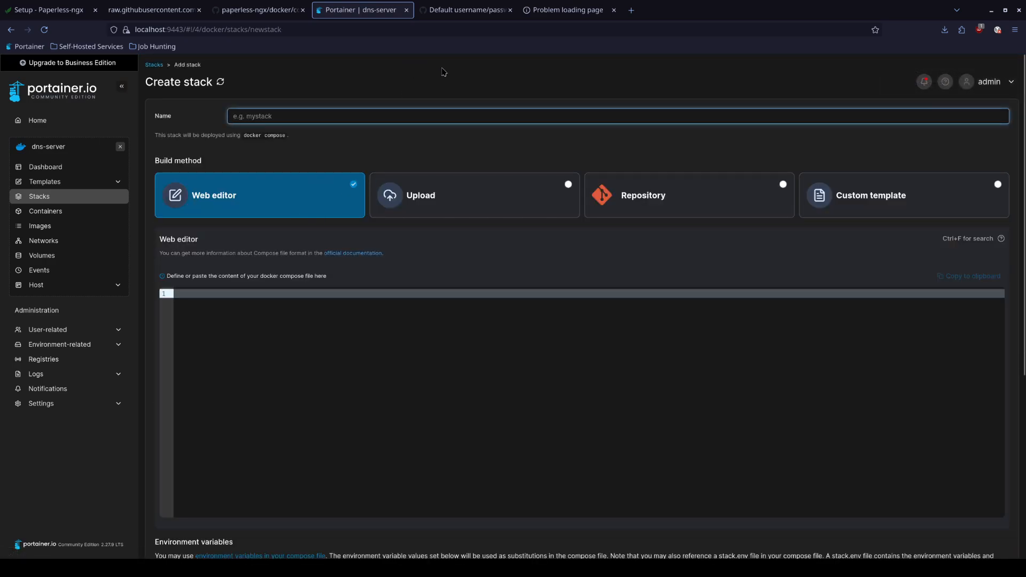
left_click(256, 10)
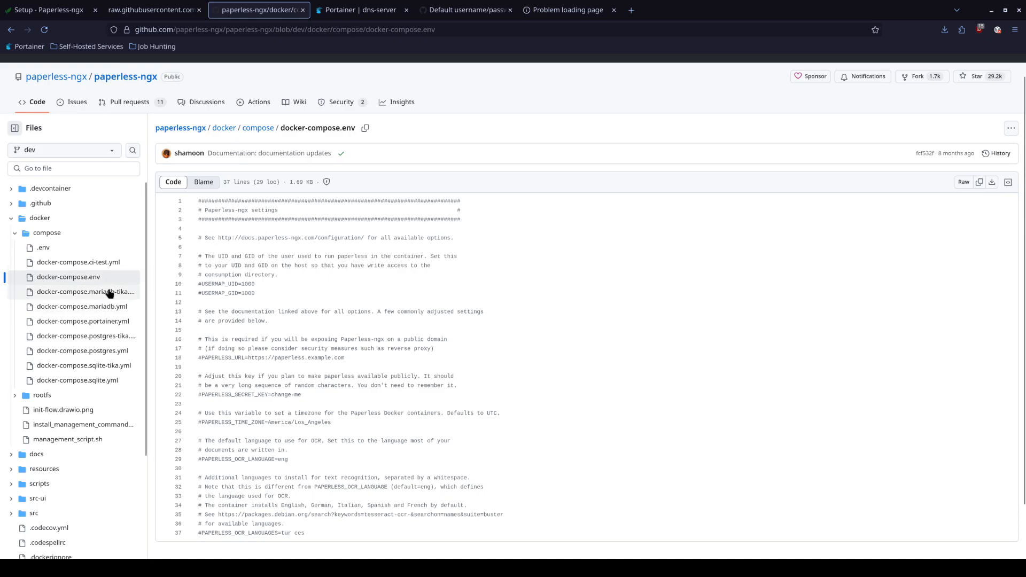
Open the raw docker-compose.portainer.yml on GitHub and select its entire contents
left_click(92, 321)
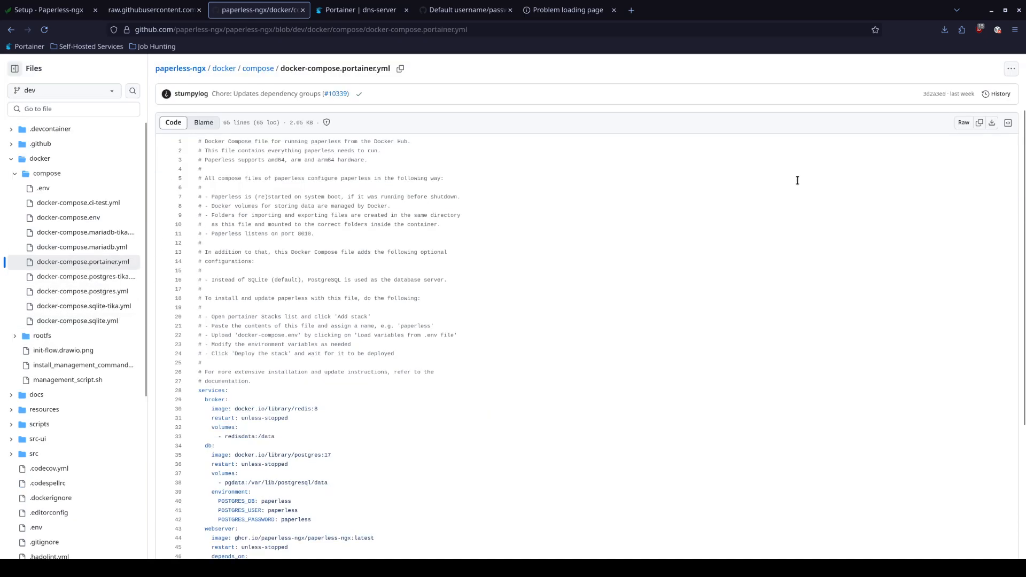
left_click(963, 123)
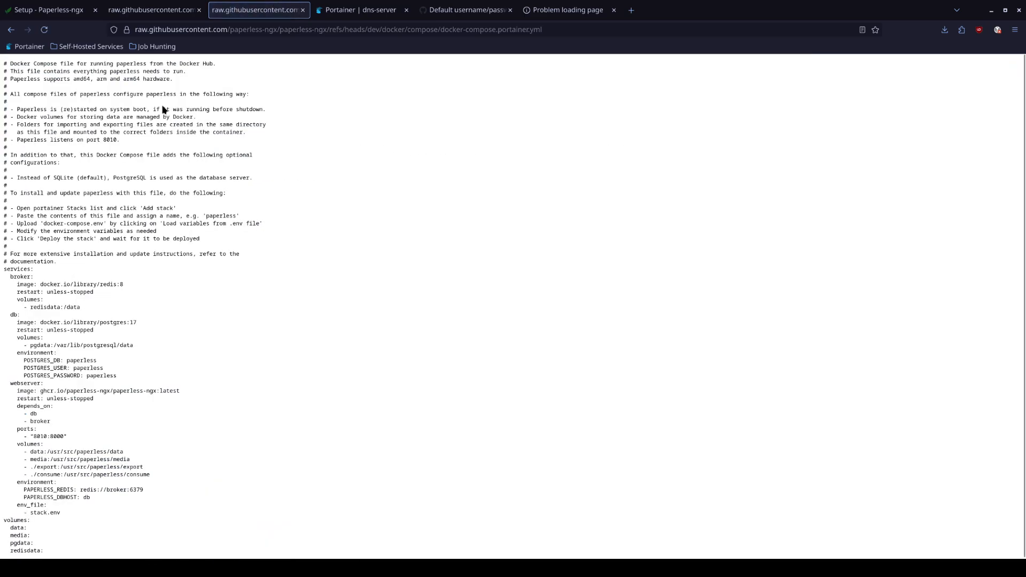
key("ctrl+a")
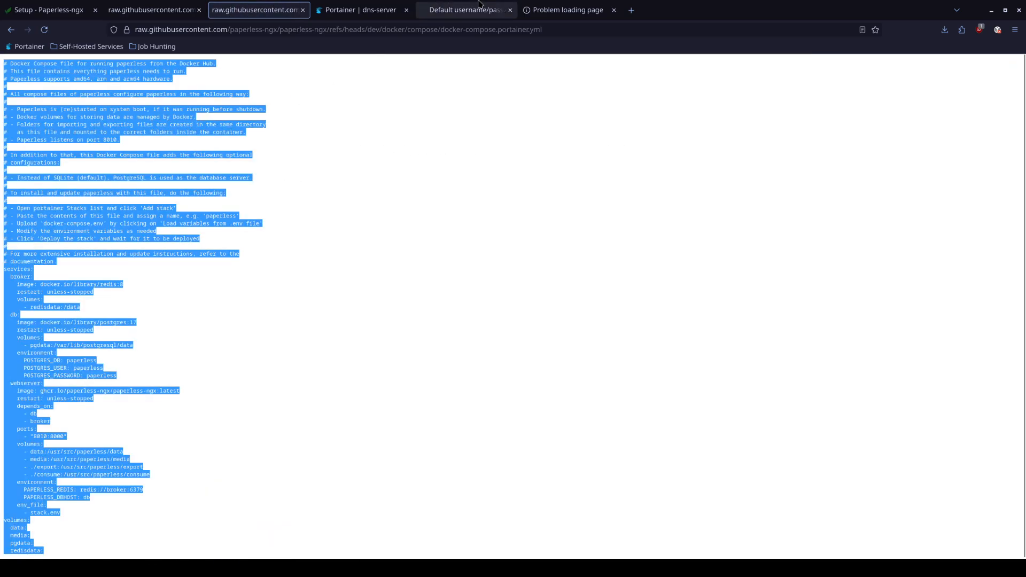
left_click(361, 9)
Name the new stack 'paperless' and paste the compose file into the web editor
key("ctrl+v")
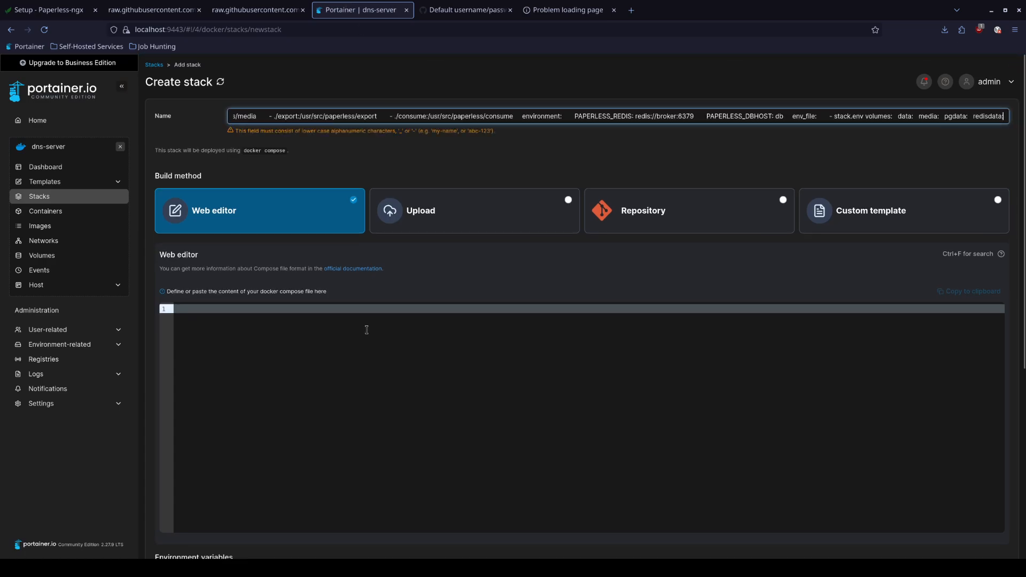
left_click(304, 324)
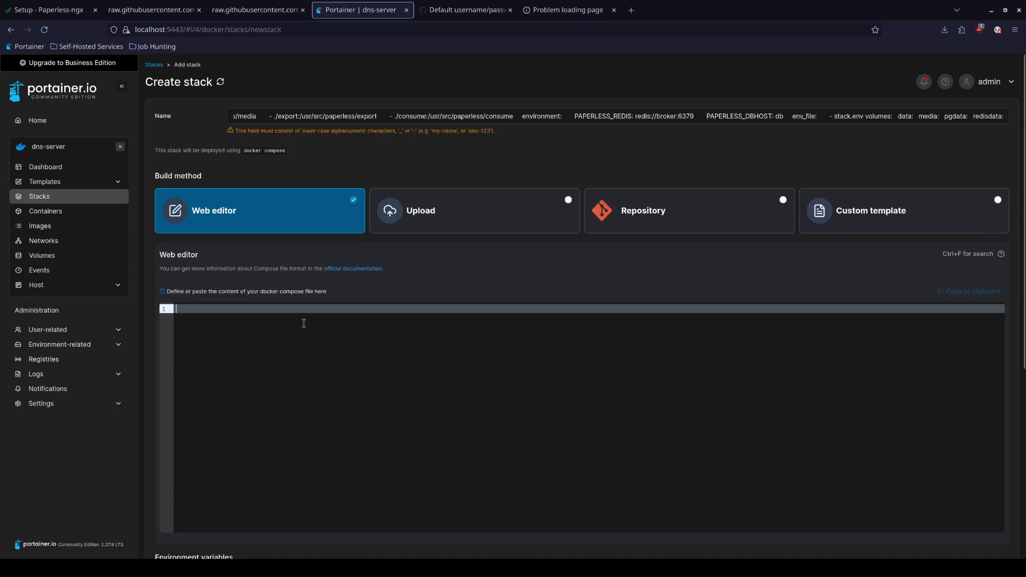
left_click(361, 115)
key("ctrl+a")
key("BackSpace")
type("paperl")
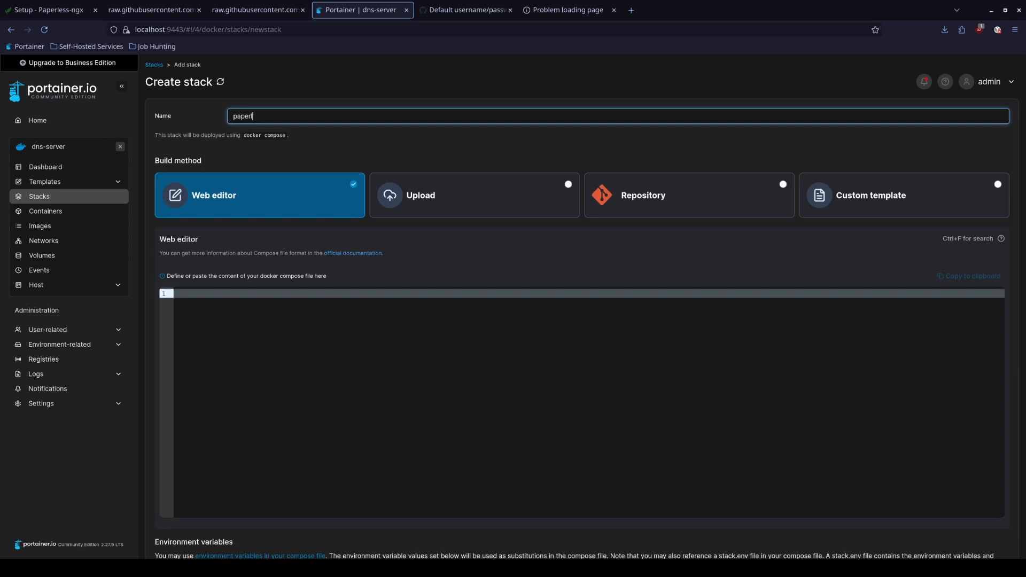
left_click(344, 339)
key("ctrl+v")
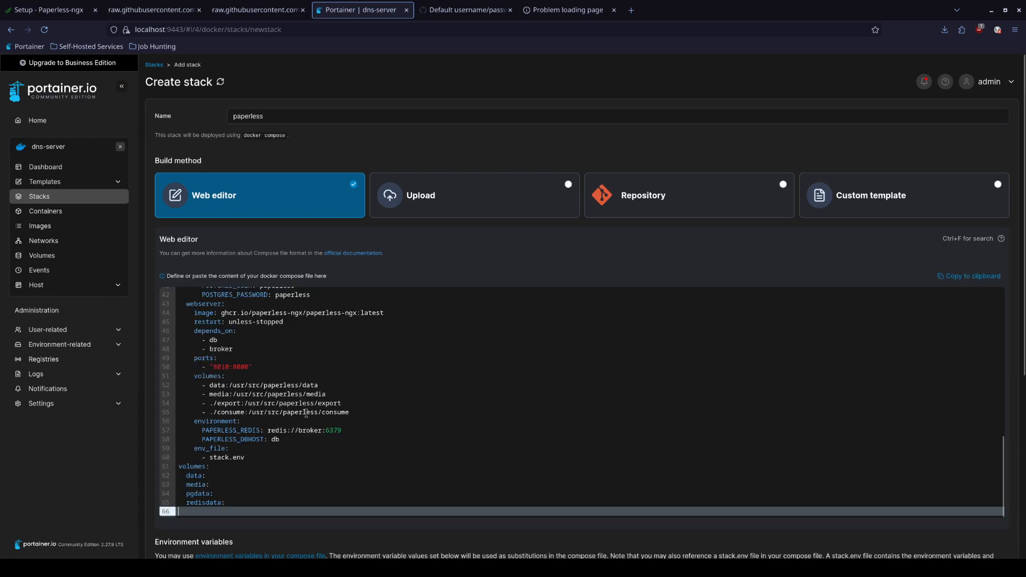
Change the db image on line 35 from postgres:17 to postgres:16 and review the compose
scroll(337, 456, "up", 5)
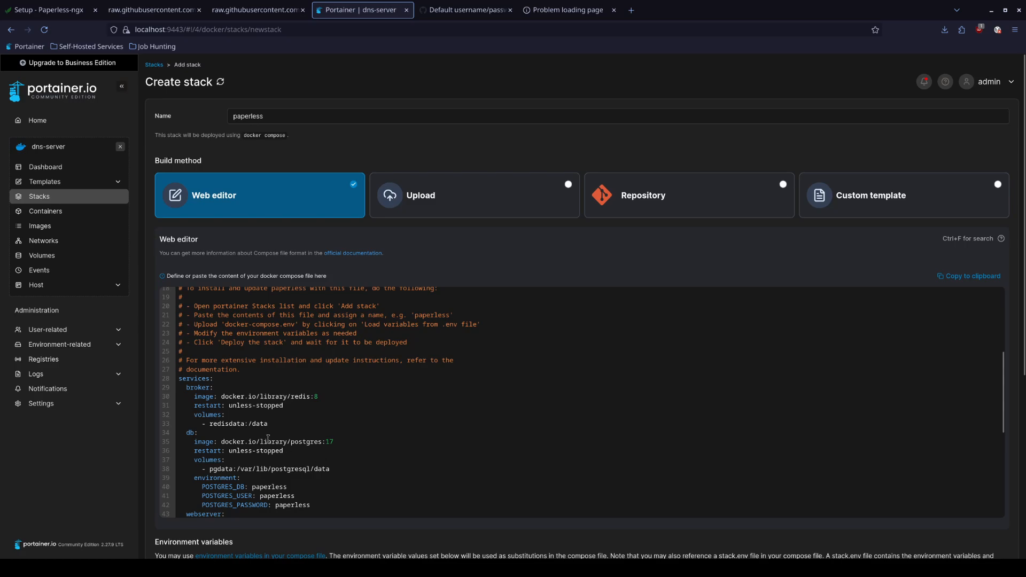
left_click(334, 441)
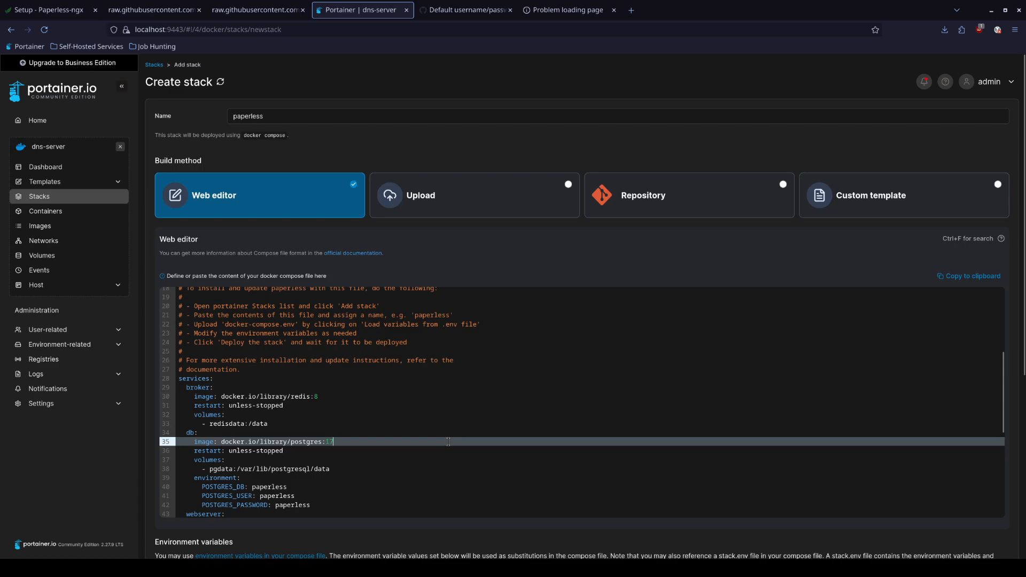
key("BackSpace")
scroll(368, 446, "down", 8)
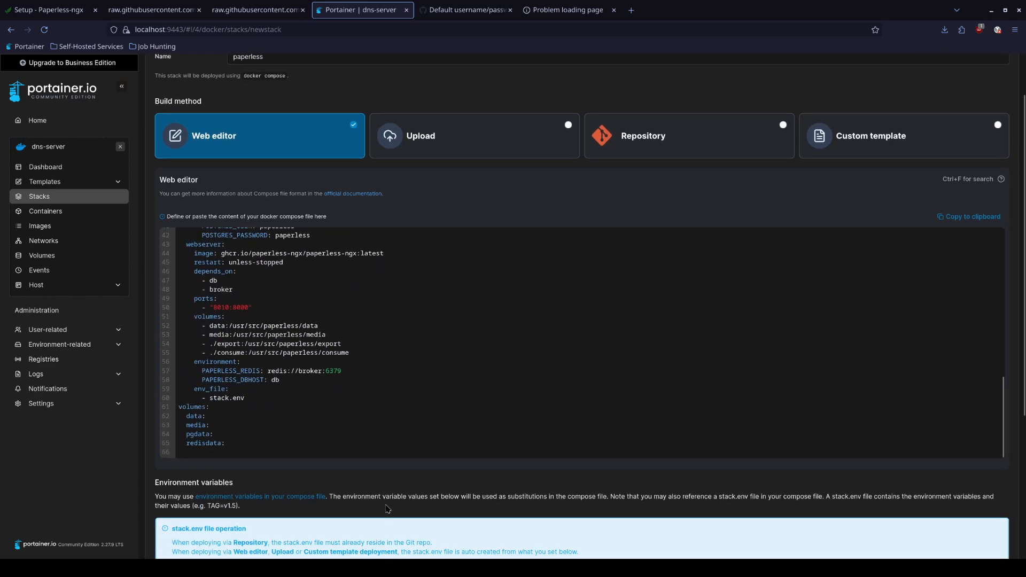
scroll(385, 508, "down", 2)
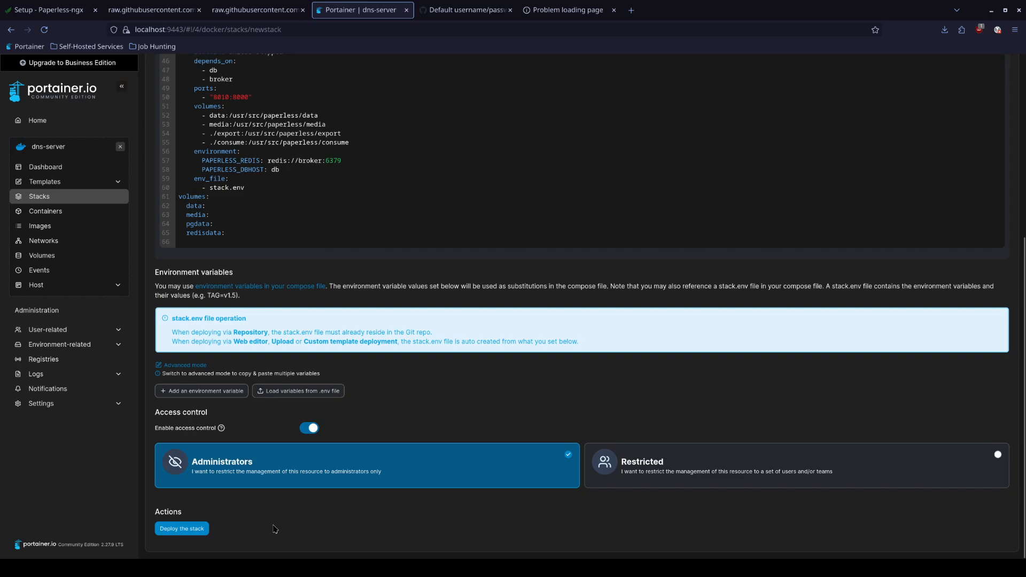
scroll(276, 500, "up", 3)
scroll(270, 504, "down", 4)
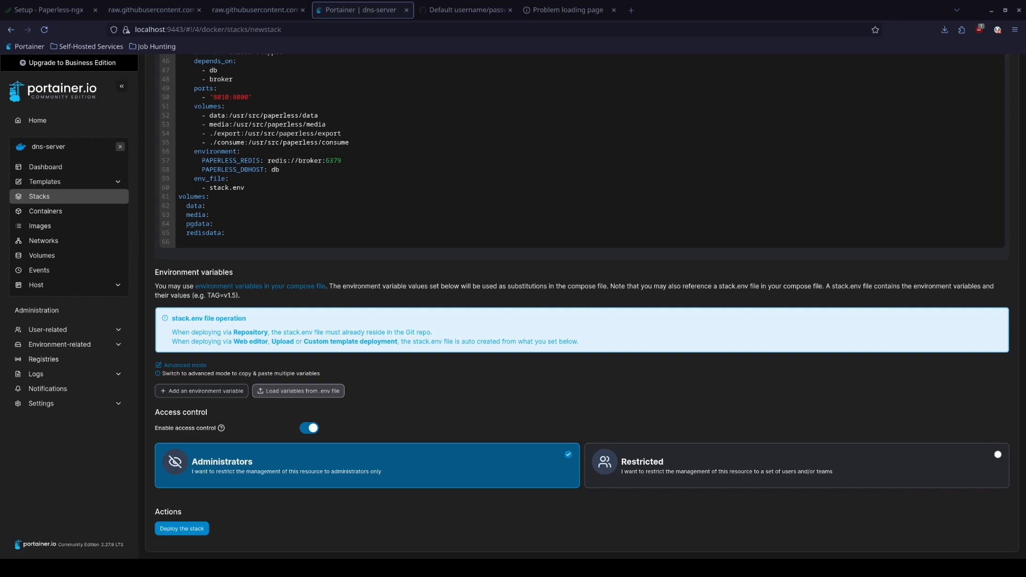
scroll(355, 465, "down", 2)
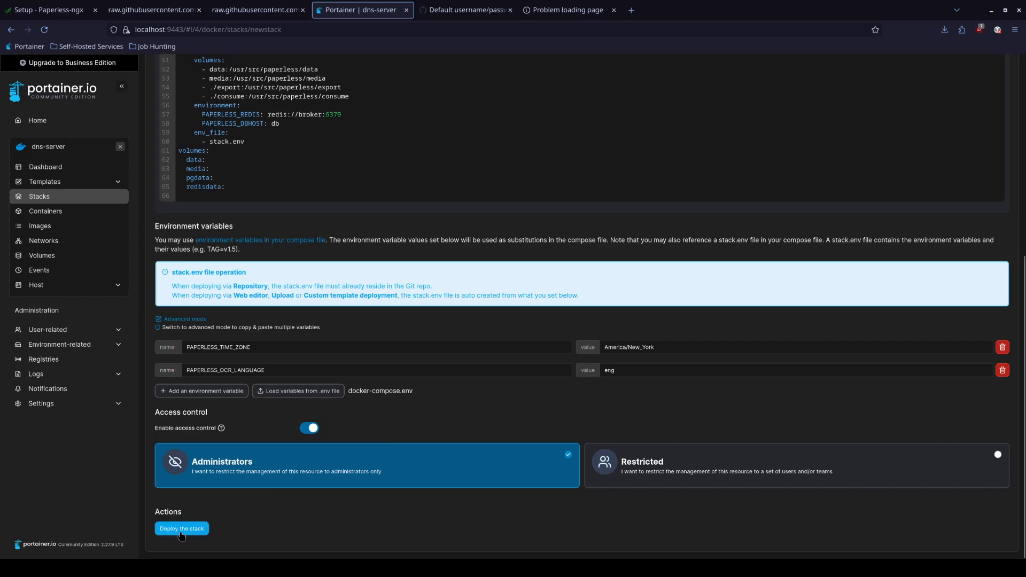
Deploy the paperless stack and open its web server via the 8010:8000 published port
left_click(181, 534)
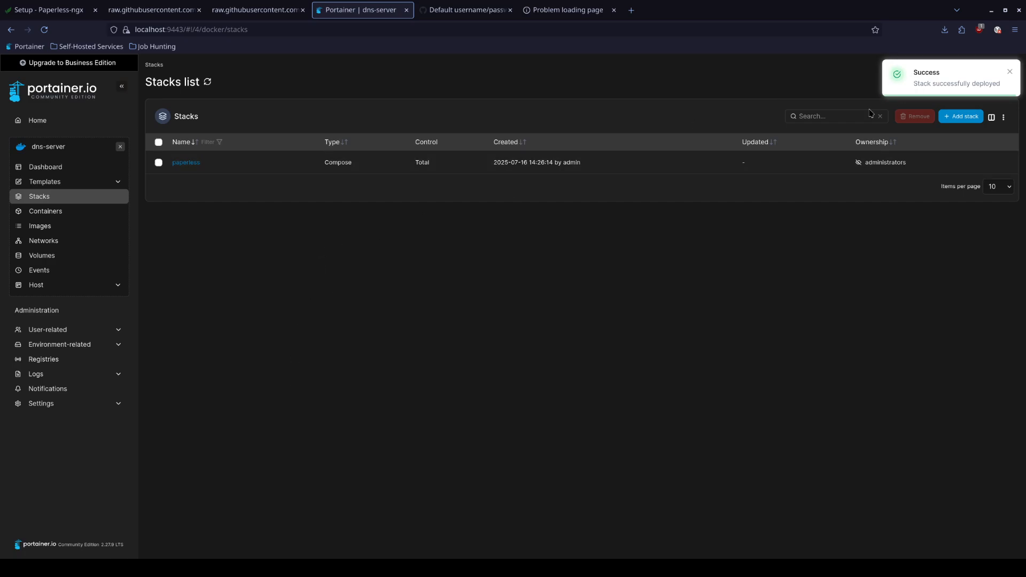
left_click(182, 166)
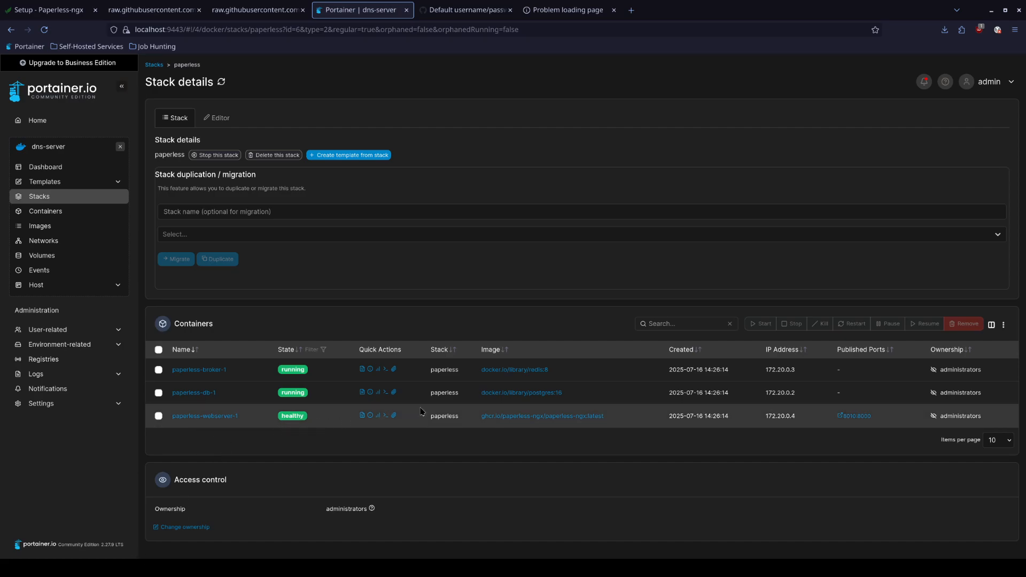
left_click(847, 419)
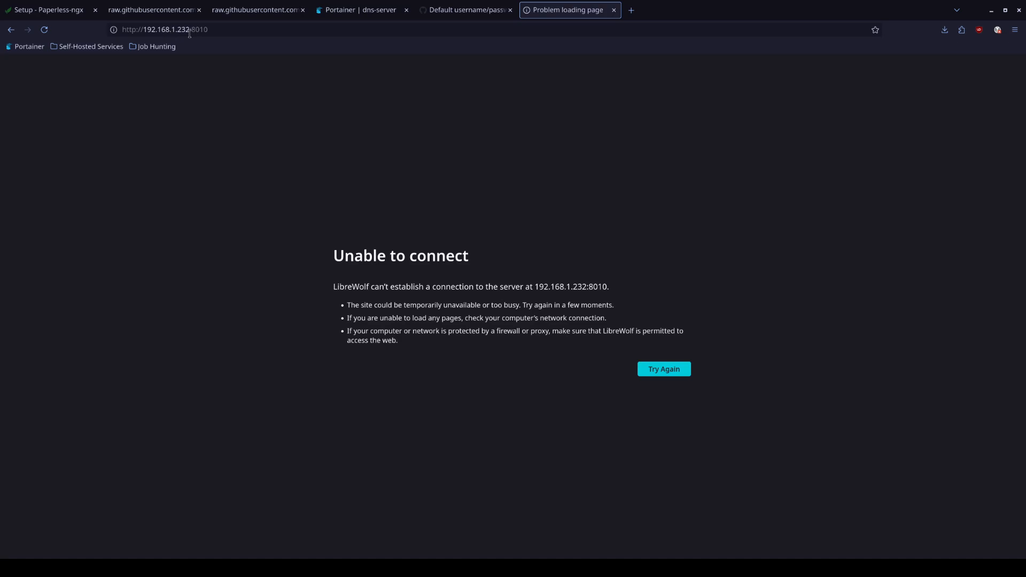
Reload the Paperless page and look up the database credentials in the raw compose file
left_click(44, 30)
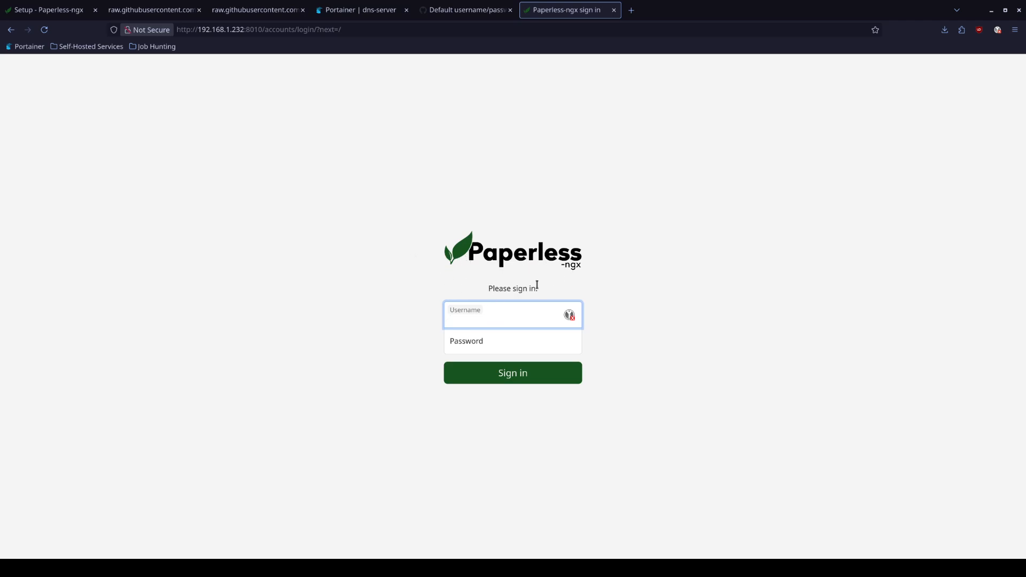
left_click(239, 20)
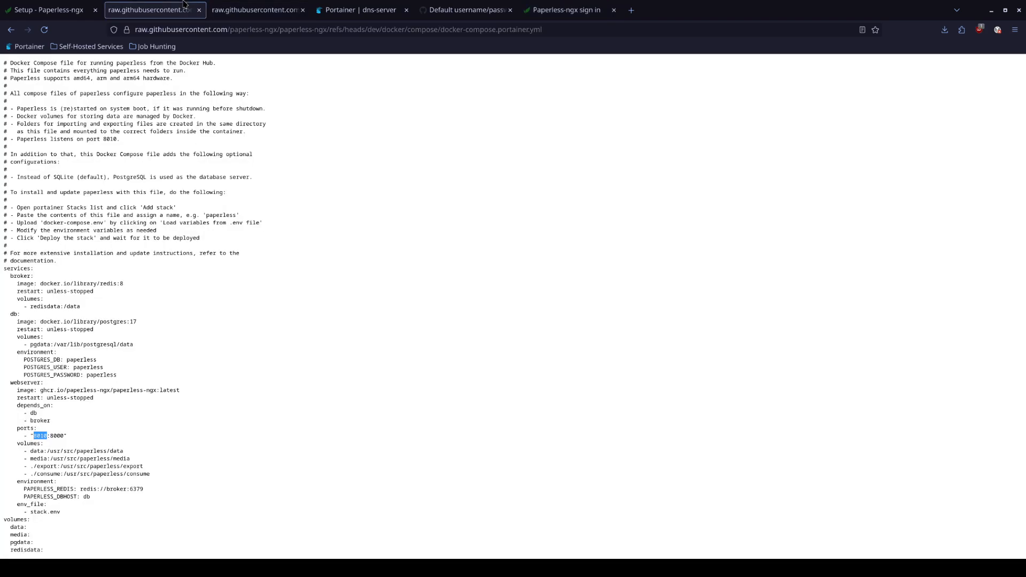
key("ctrl+a")
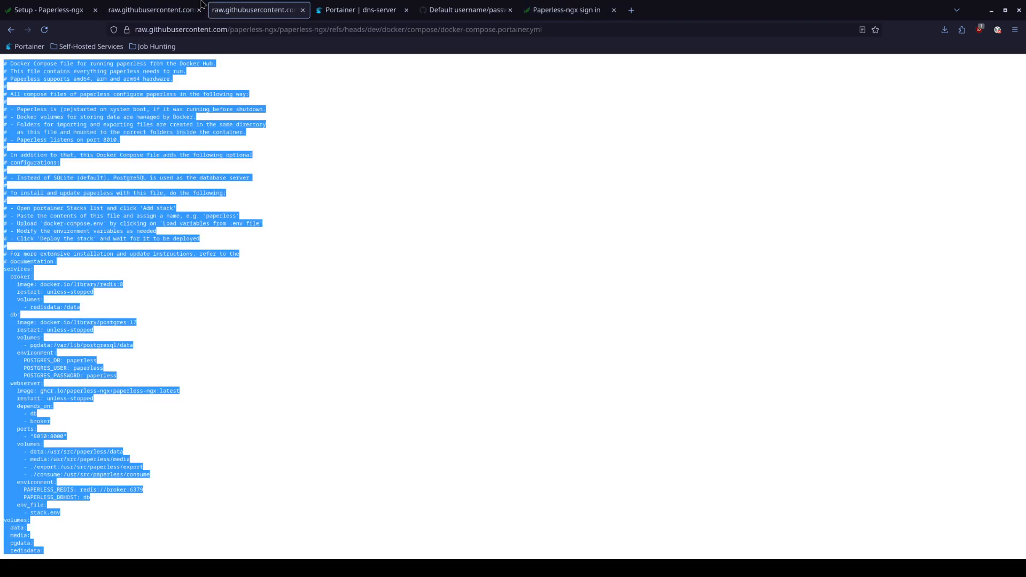
left_click(342, 10)
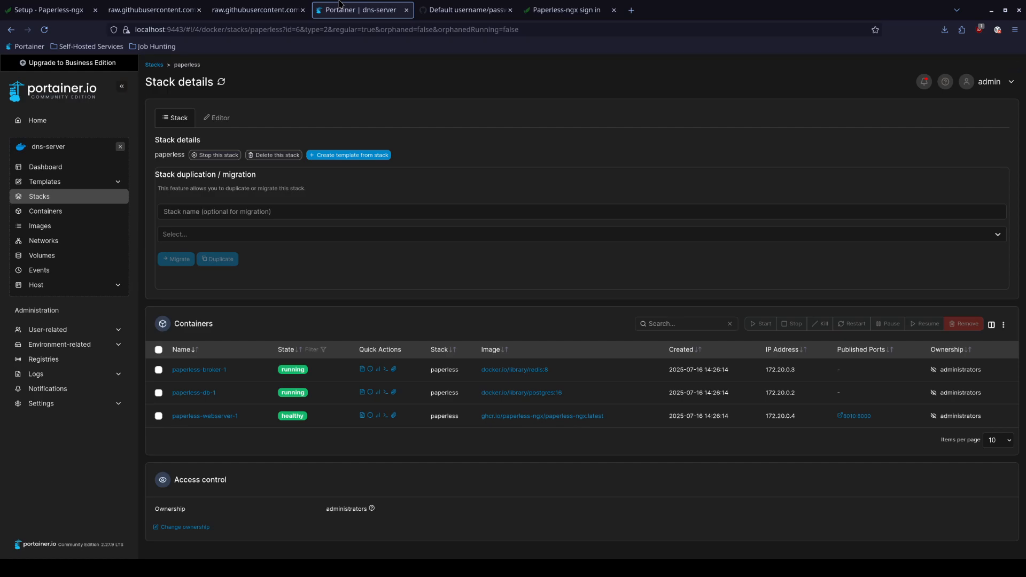
left_click(257, 10)
left_click(229, 244)
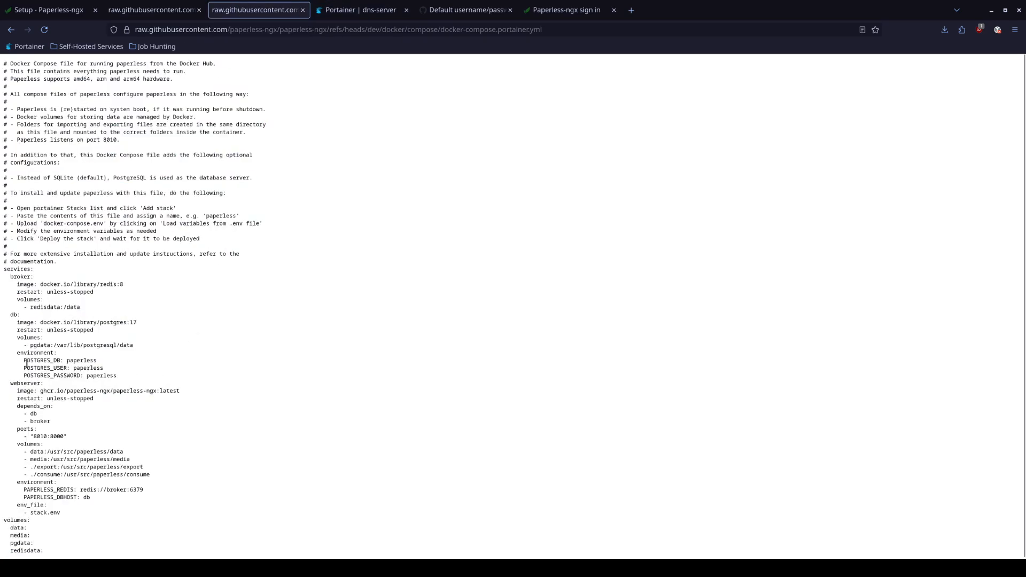
left_click_drag(66, 362, 103, 378)
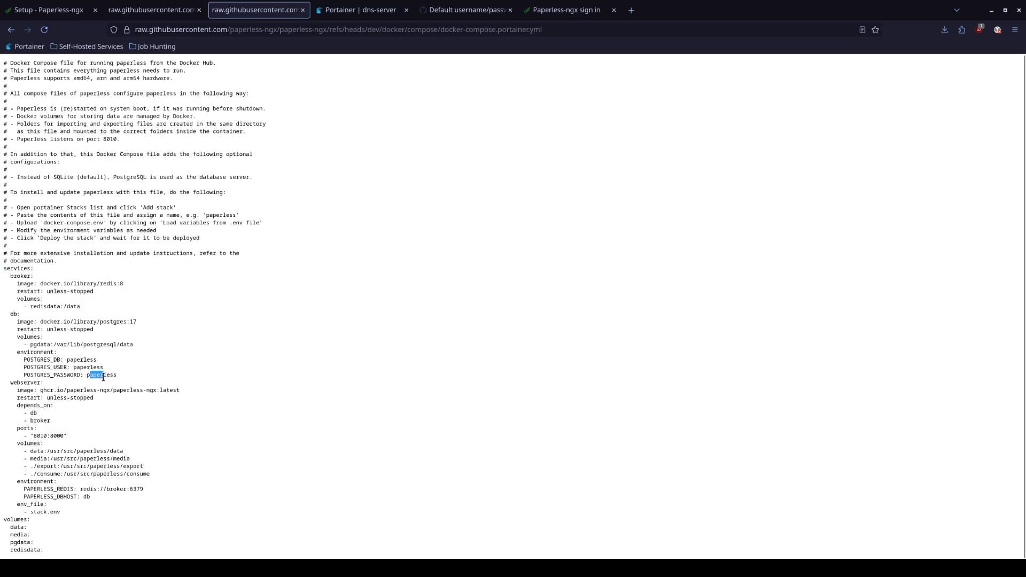
Try signing in to Paperless with the compose file's database username and password, then return to the Setup docs
left_click(556, 10)
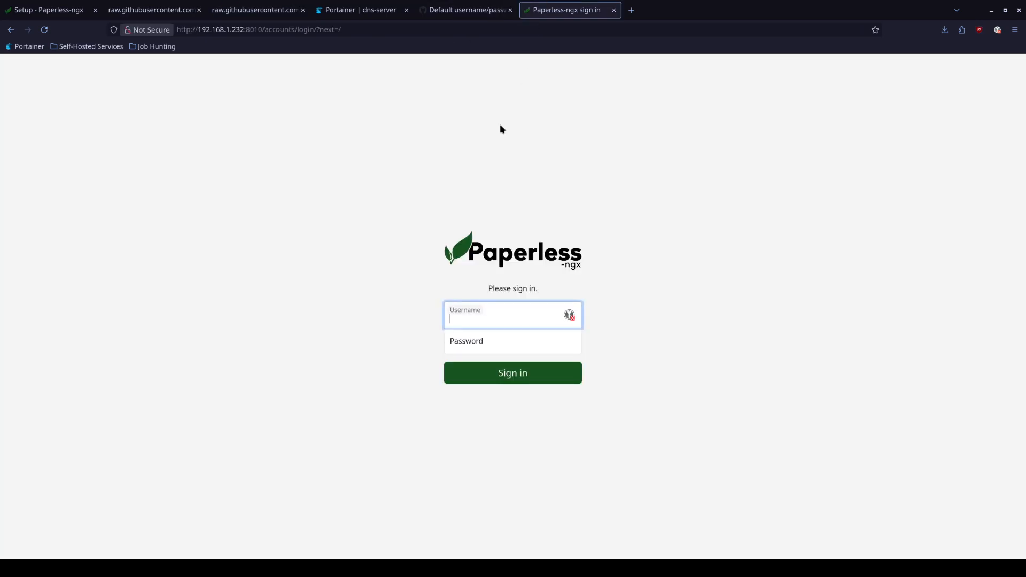
type("paperless")
key("Tab")
type("paperless")
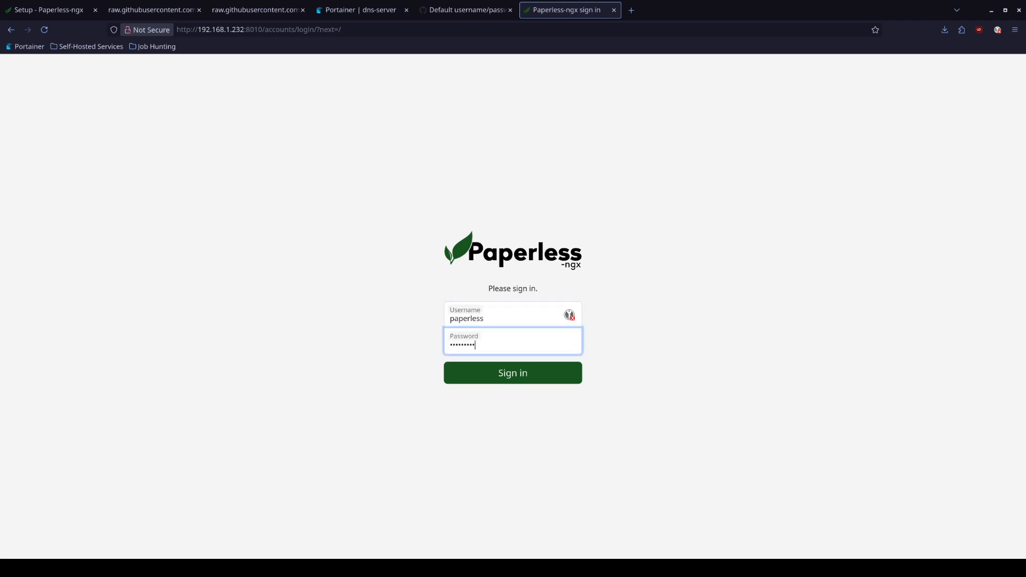
key("Return")
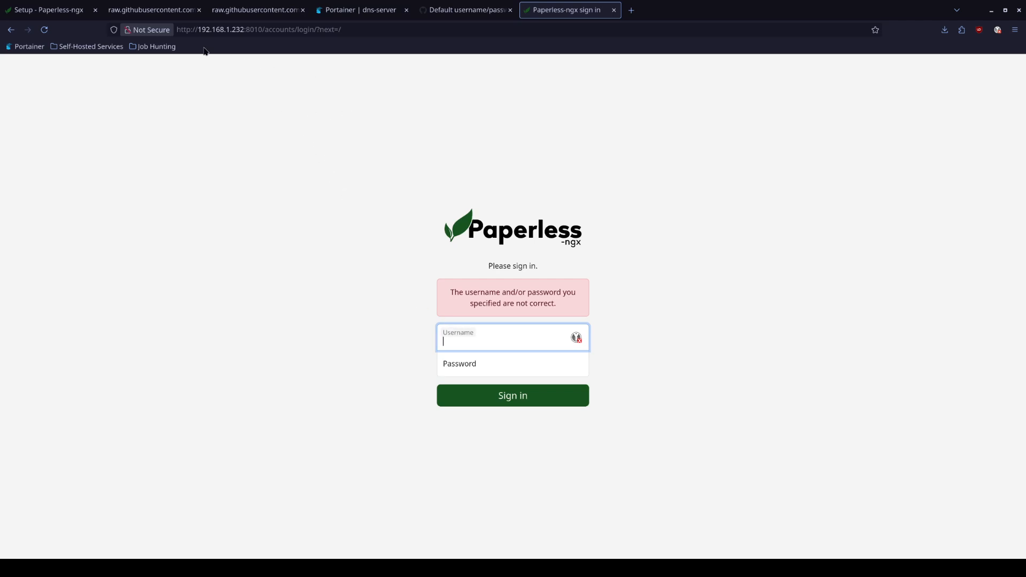
left_click(71, 4)
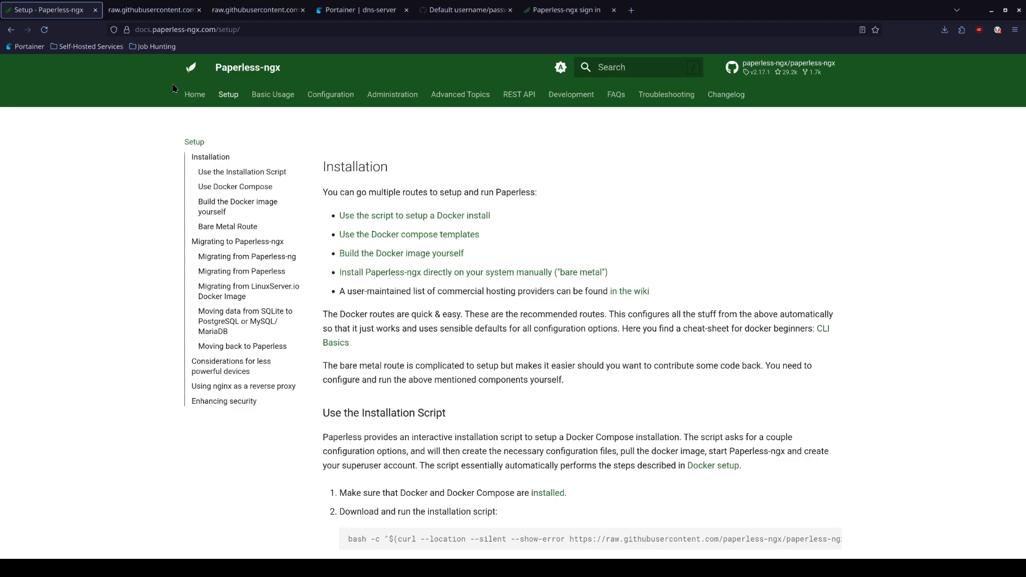
Jump to the Docker Compose setup docs and find the note about creating a superuser account
left_click(390, 239)
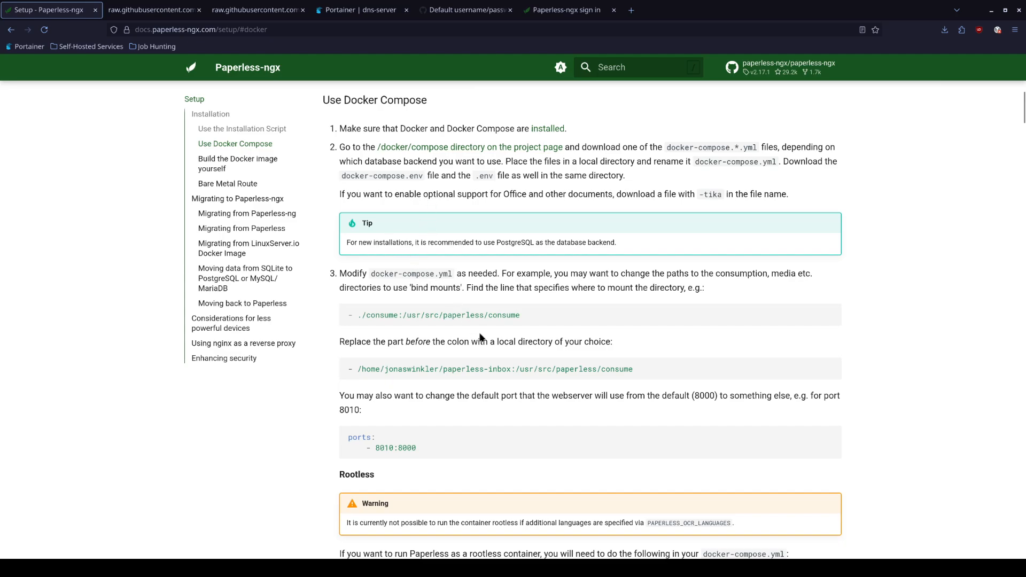
scroll(482, 336, "down", 2)
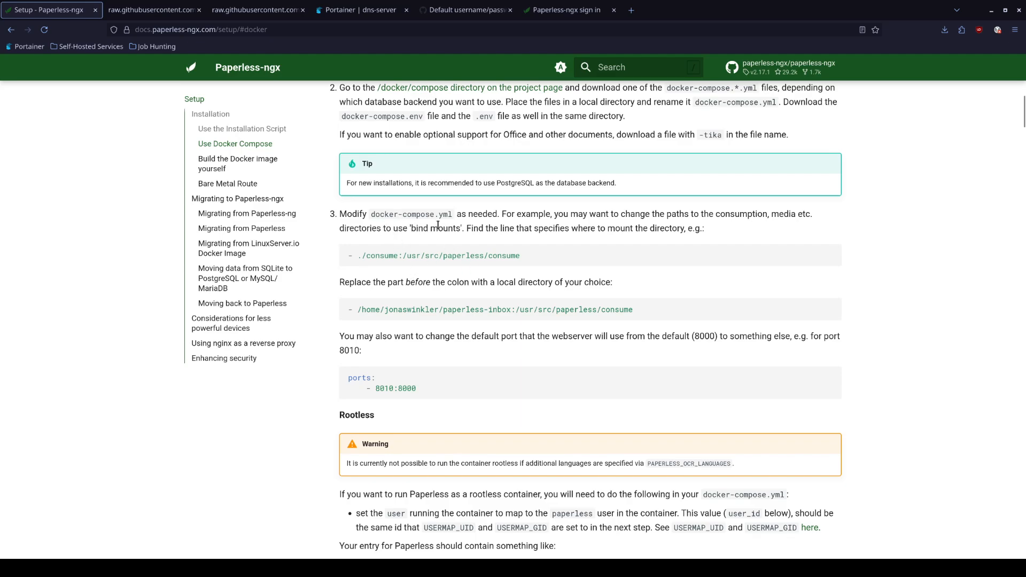
scroll(448, 305, "down", 2)
scroll(448, 305, "down", 8)
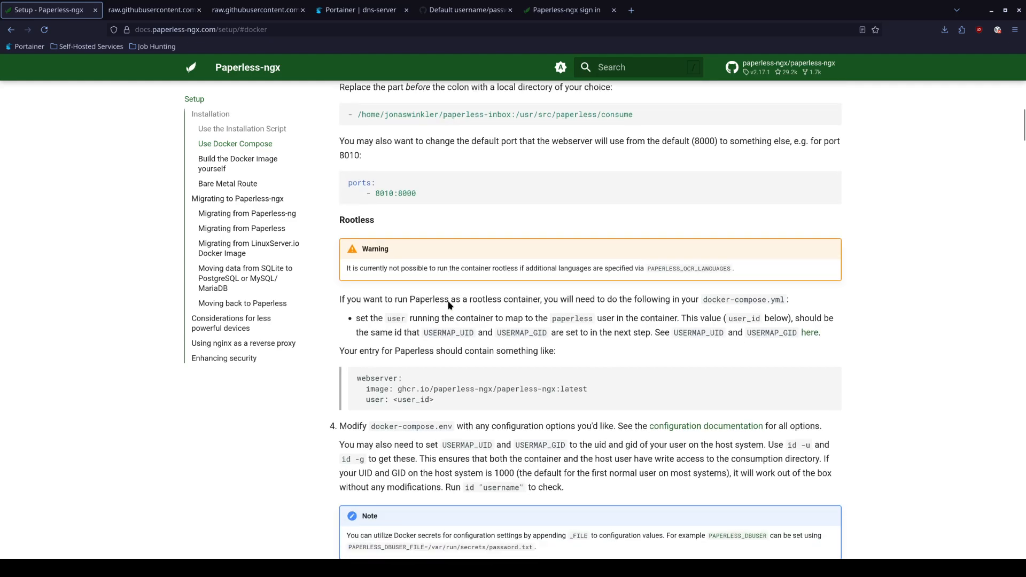
scroll(448, 304, "down", 2)
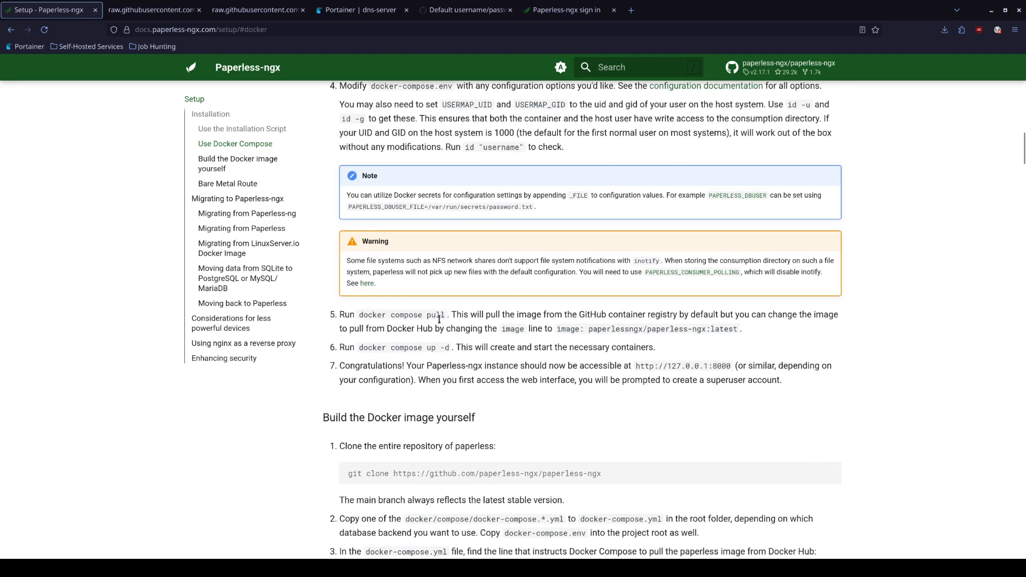
left_click_drag(340, 367, 789, 379)
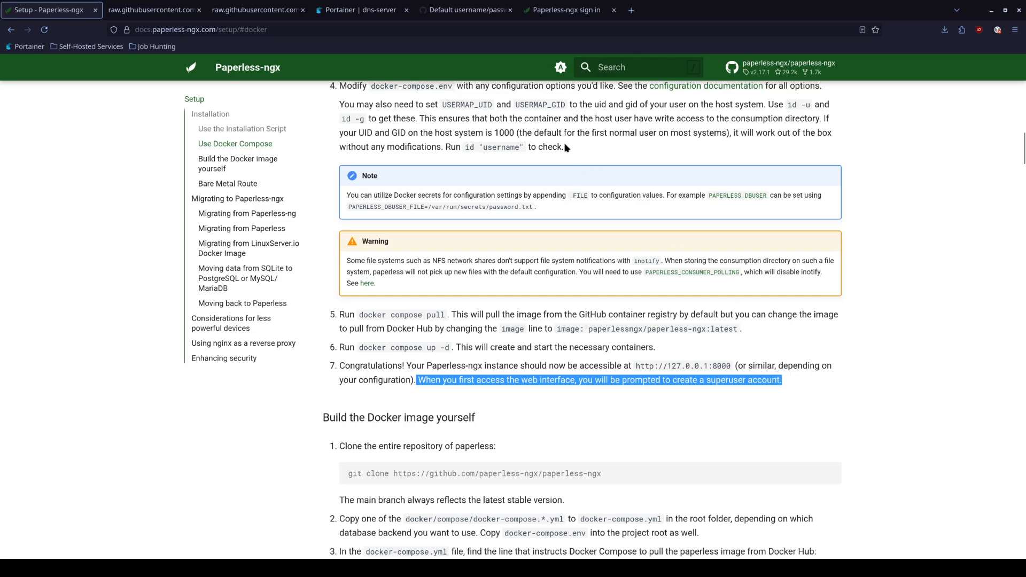
Find the advice that USERMAP_UID and USERMAP_GID should match the host user's uid and gid
left_click(547, 6)
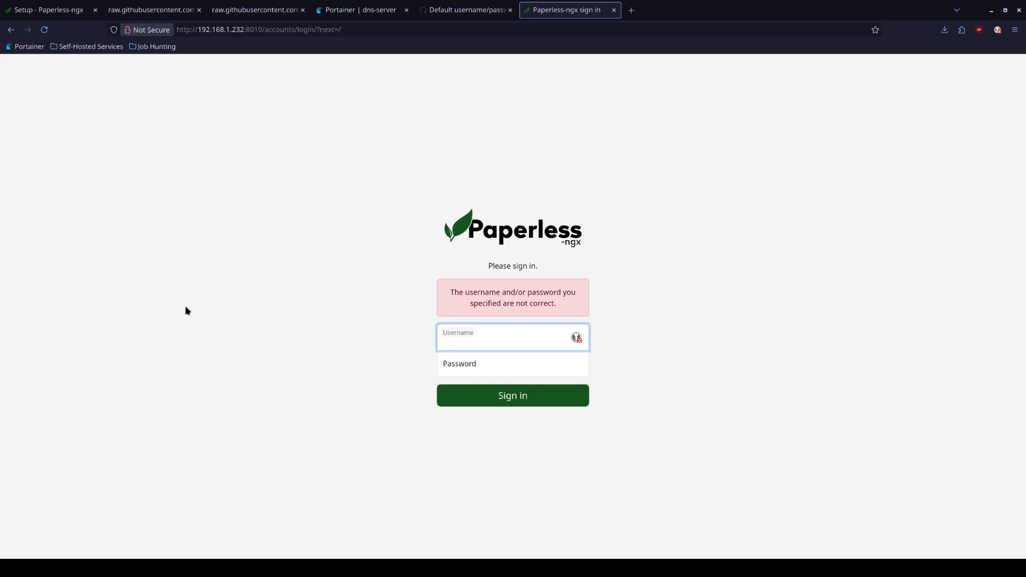
left_click(167, 567)
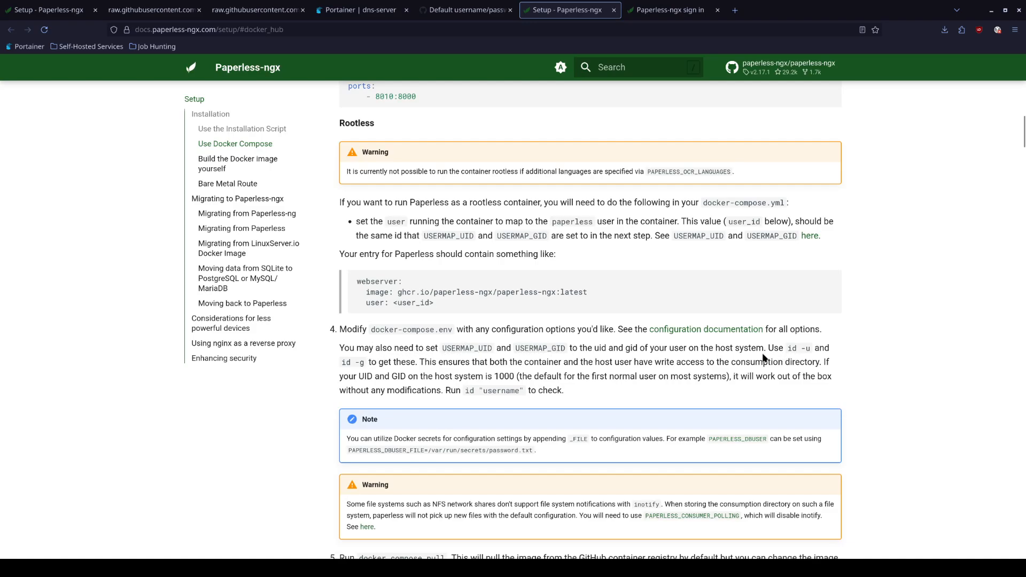
left_click_drag(649, 350, 764, 348)
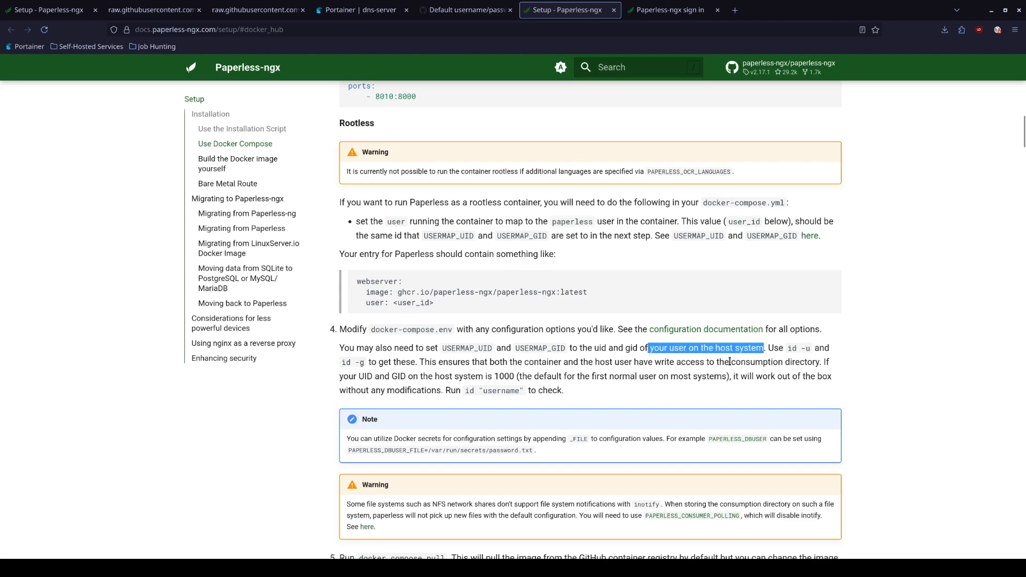
left_click(254, 567)
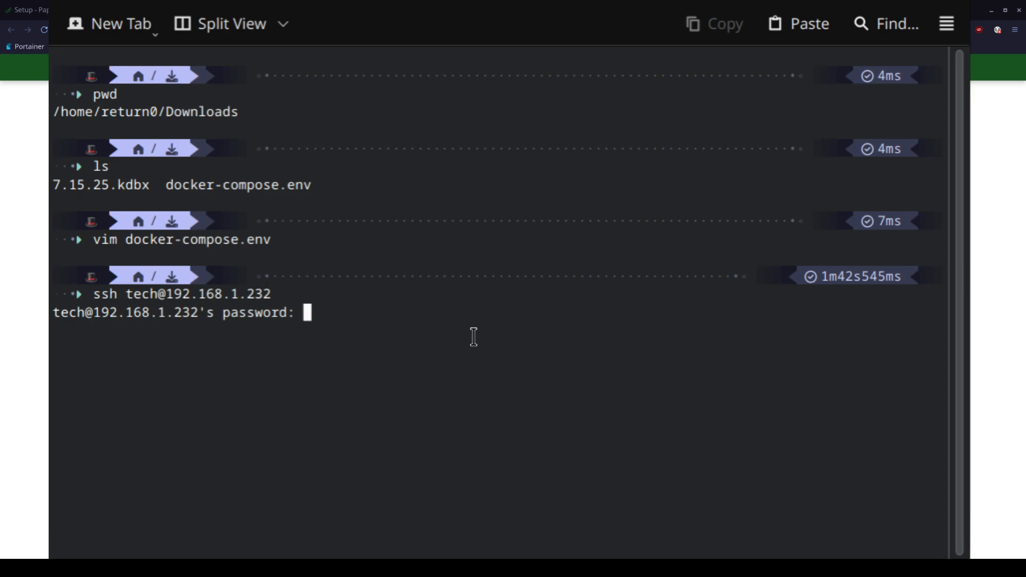
Log into the server over SSH and start a root shell with sudo su -l
key("Return")
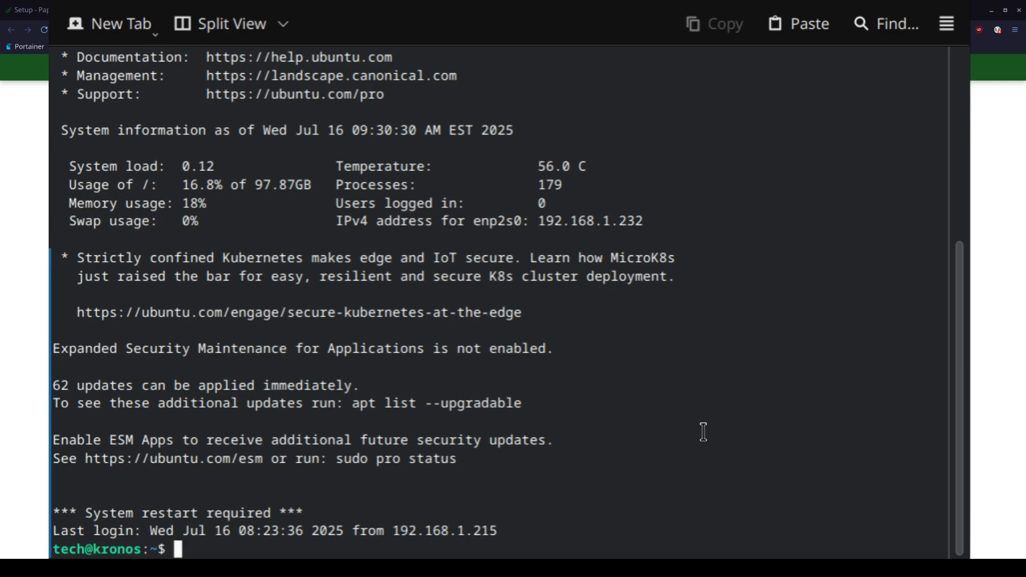
type("clear")
key("Return")
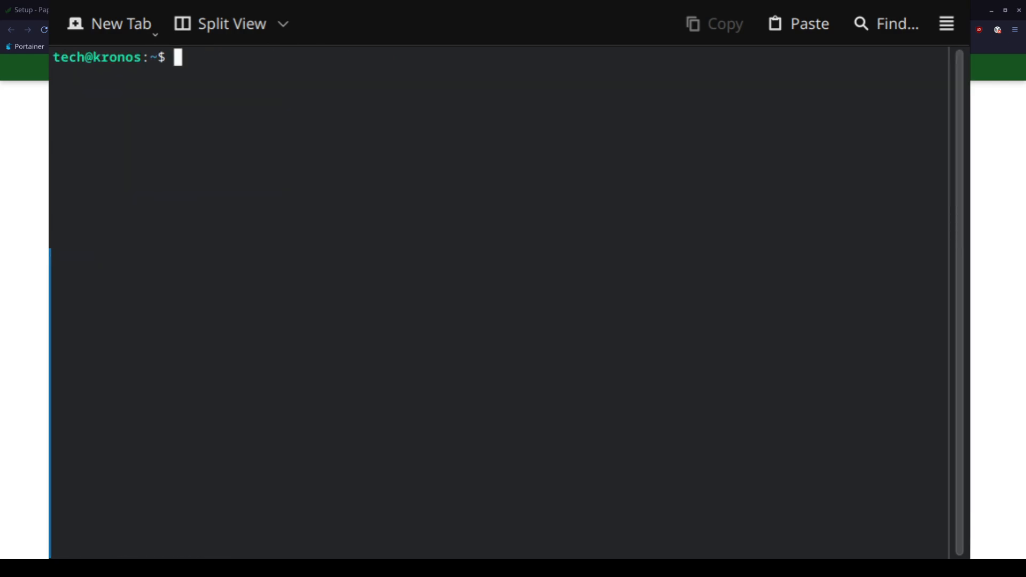
type("sudo su -l")
key("Return")
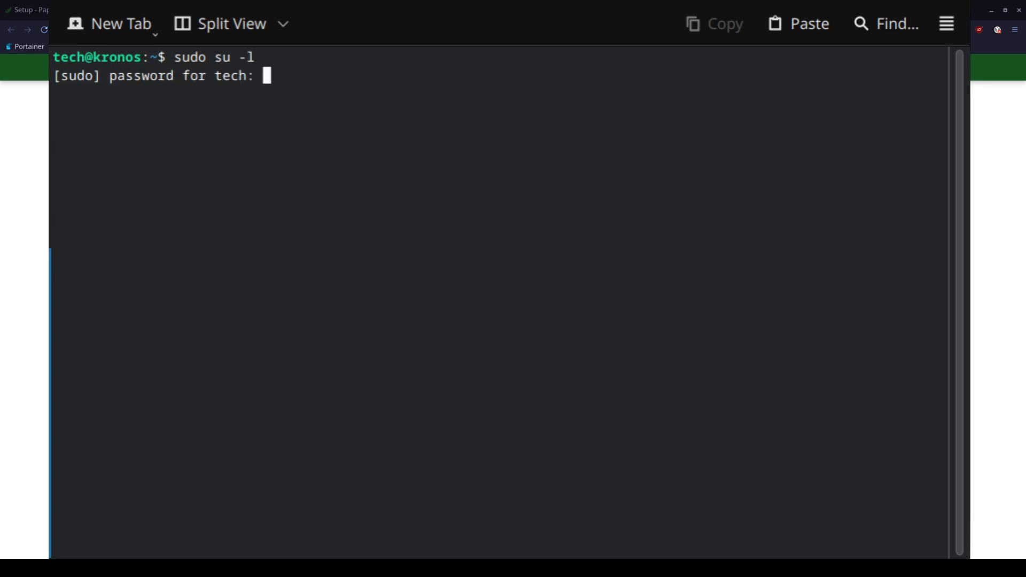
key("Return")
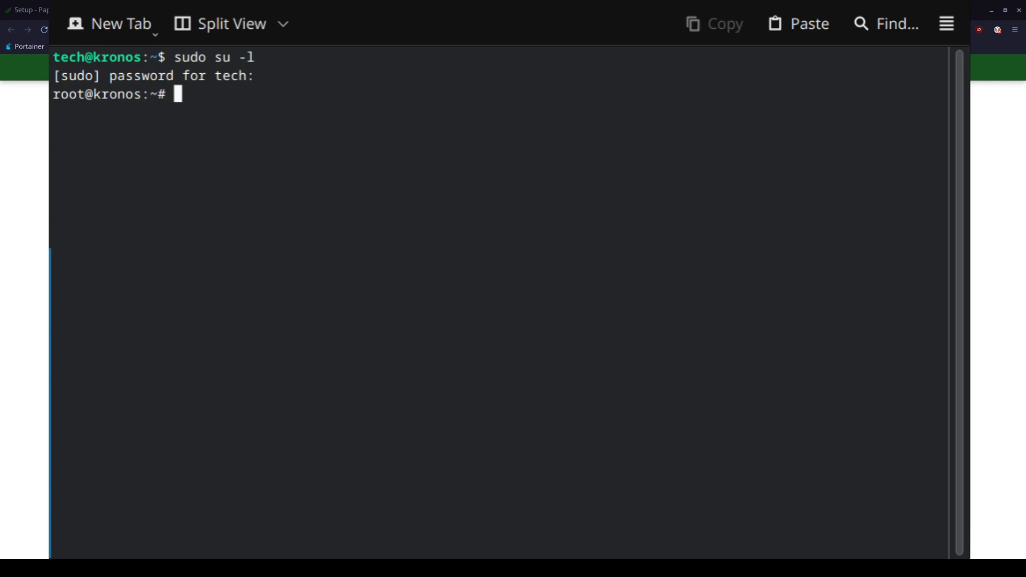
type("clear")
key("Return")
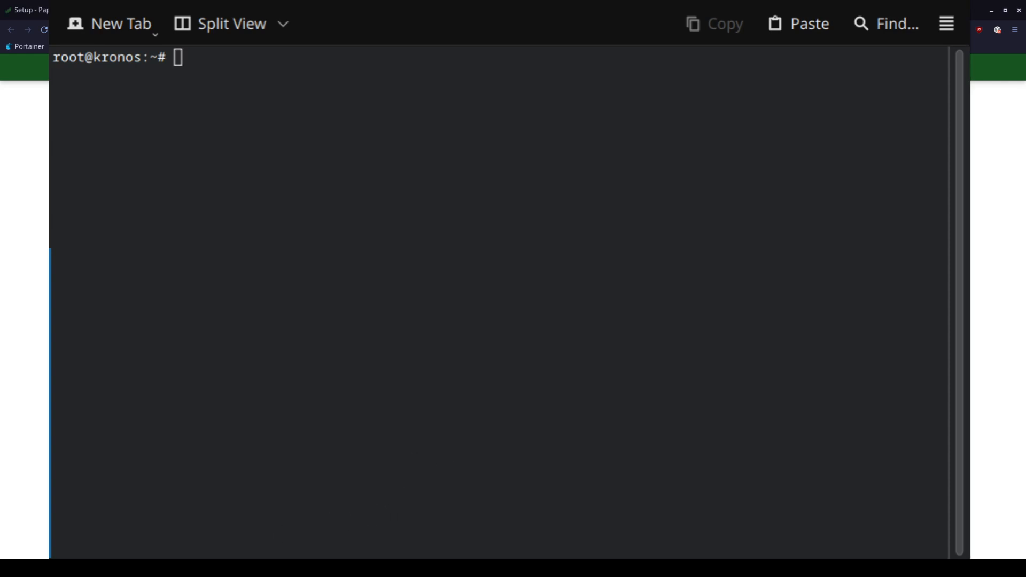
Check root's user and group ids with id -u and id -g
key("alt+Tab")
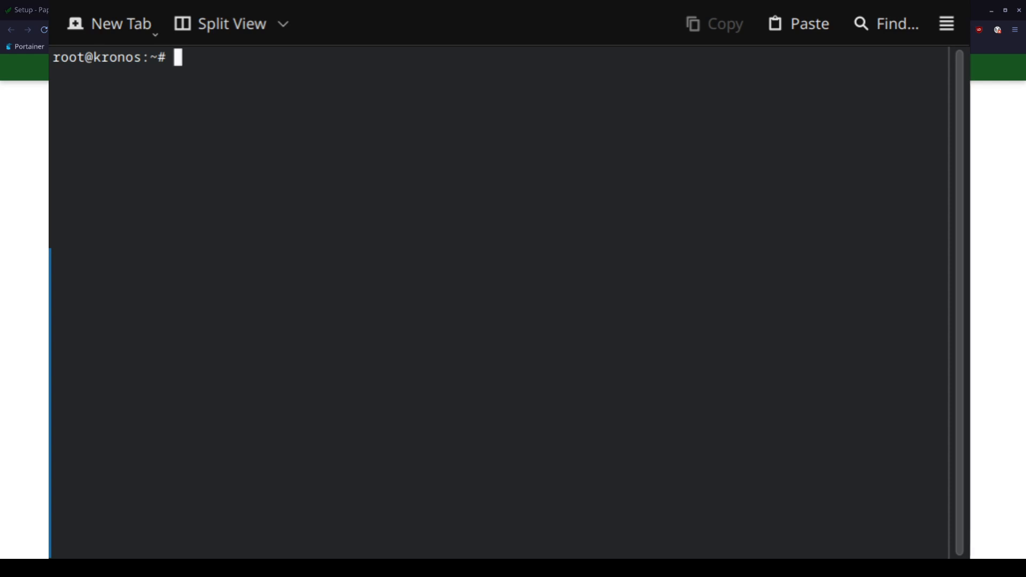
type("id -u")
key("Return")
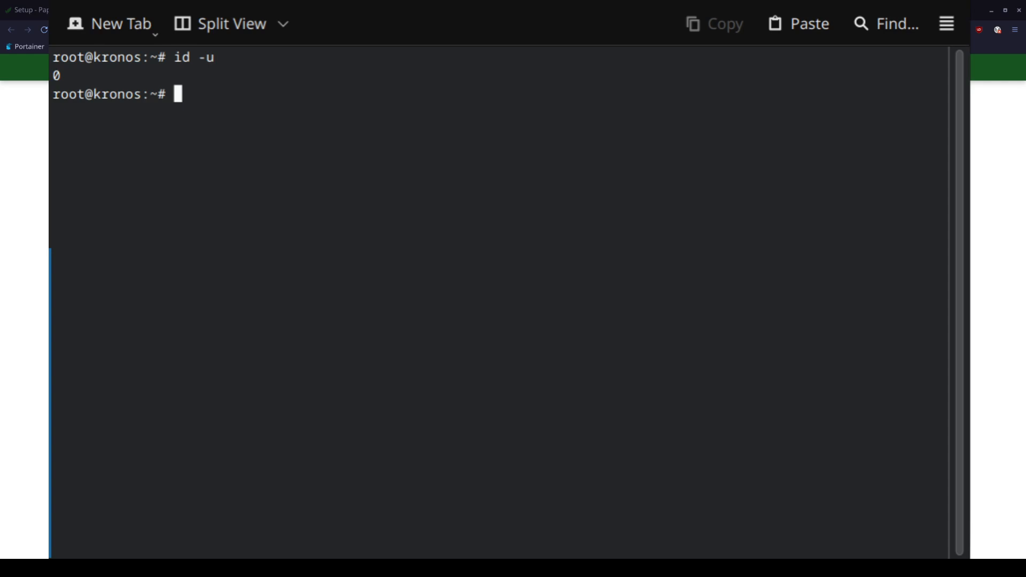
key("alt+Tab")
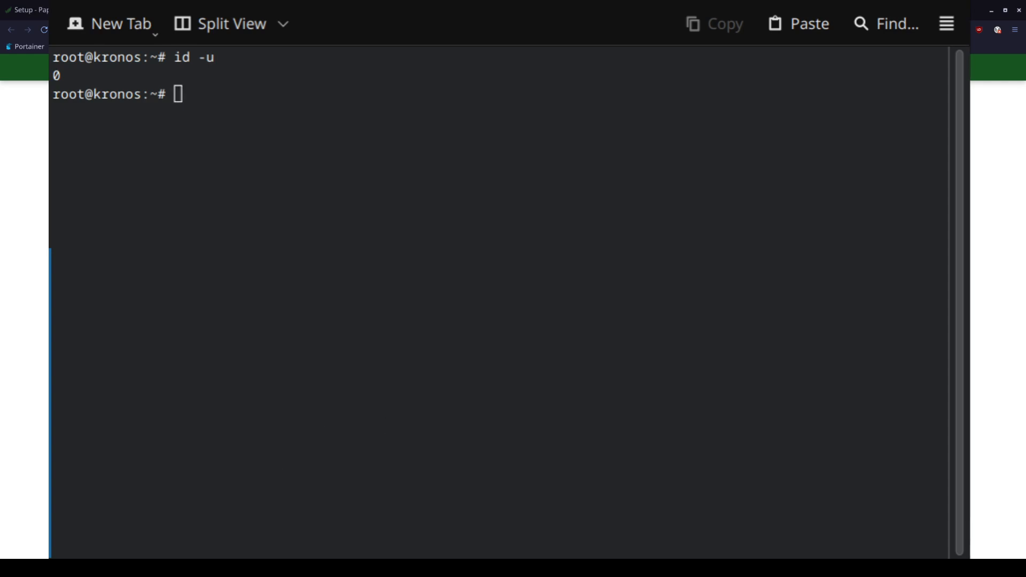
key("alt+Tab")
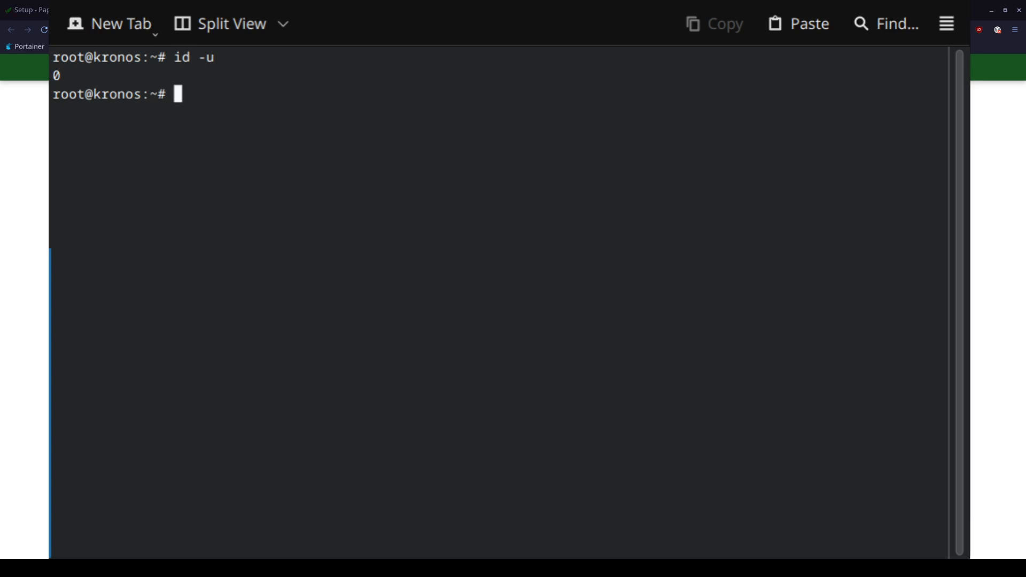
type("id -g")
key("Return")
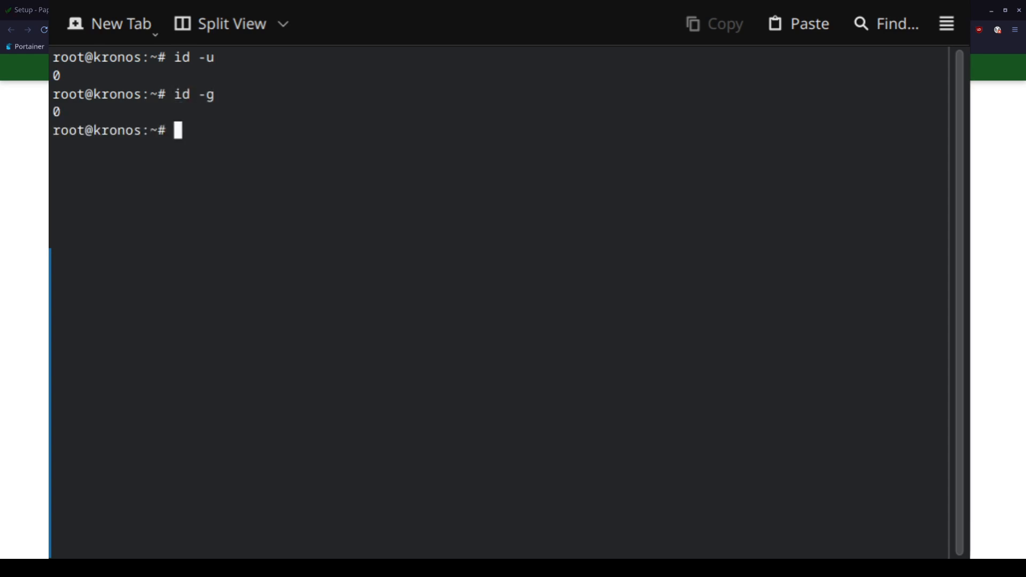
key("alt+Tab")
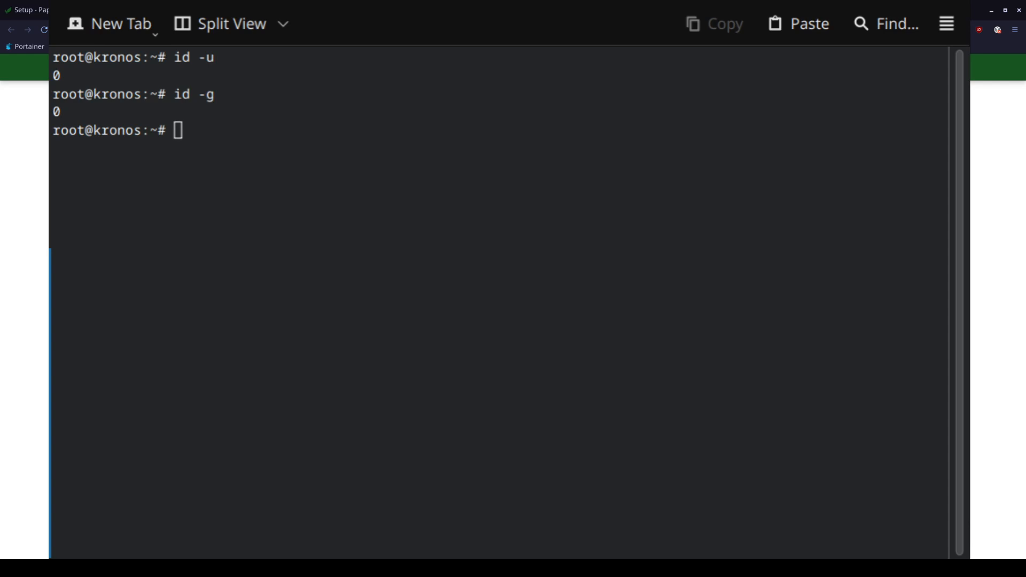
key("alt+Tab")
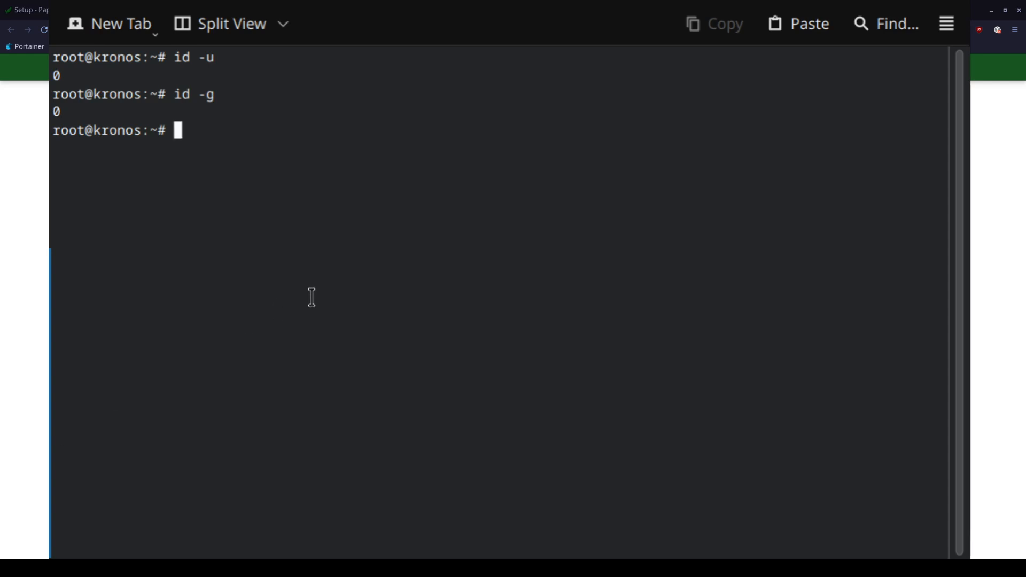
Exit root and confirm the regular user's uid and gid are both 1000
type("exit")
key("Return")
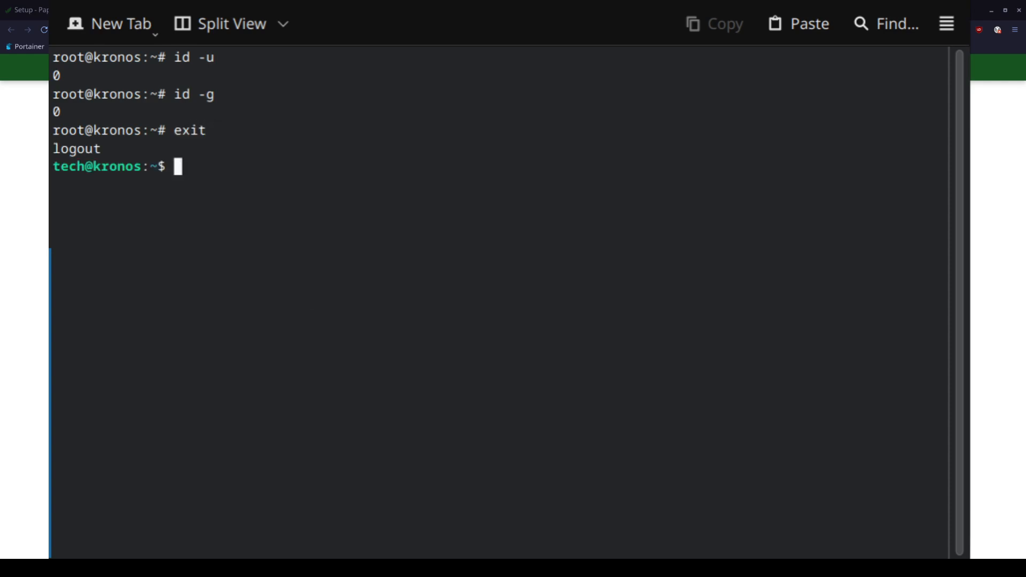
type("id -u")
key("Return")
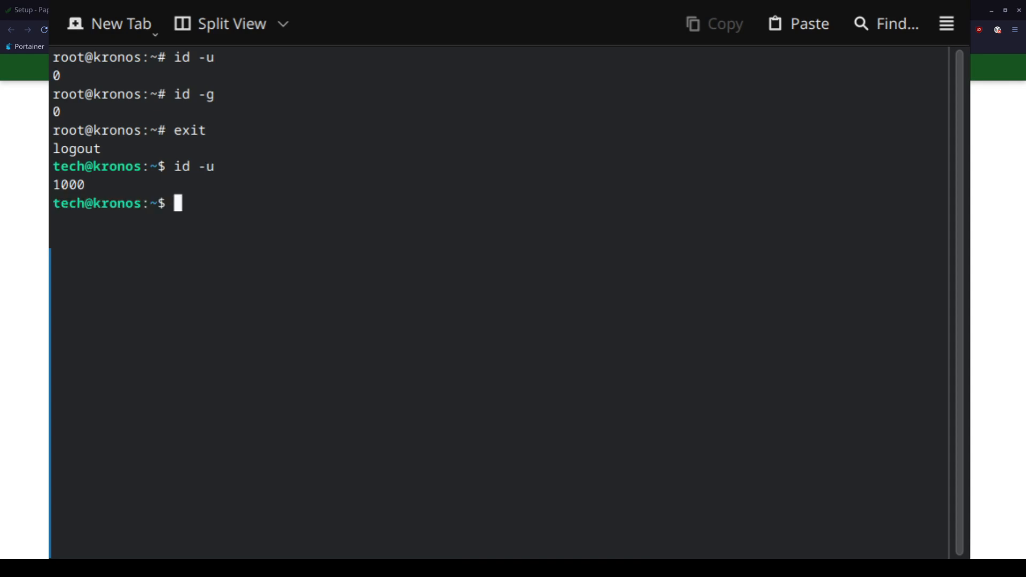
type("id -g")
key("Return")
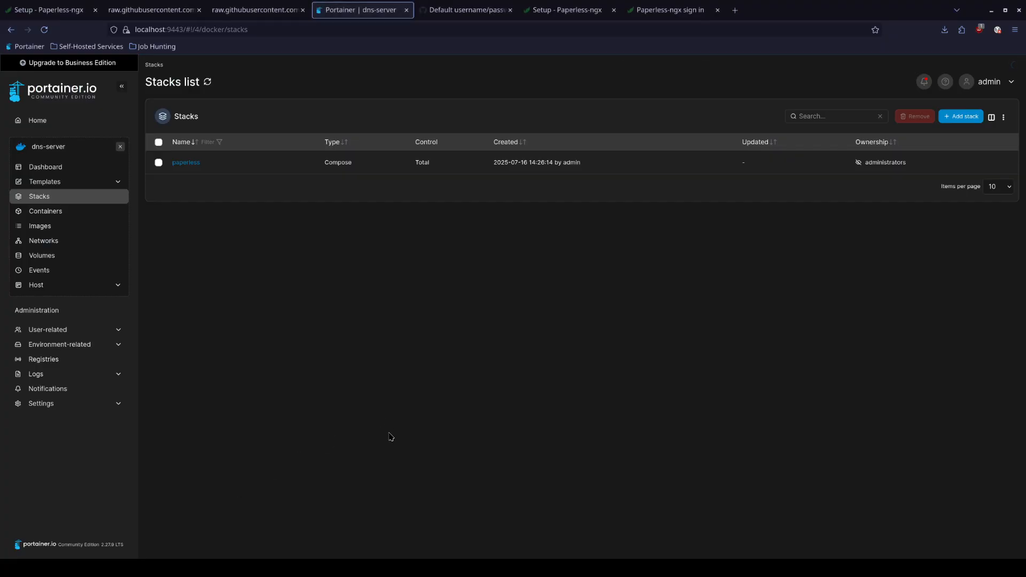
Remove the existing paperless stack, then bring up docker-compose.env in vim
left_click(159, 163)
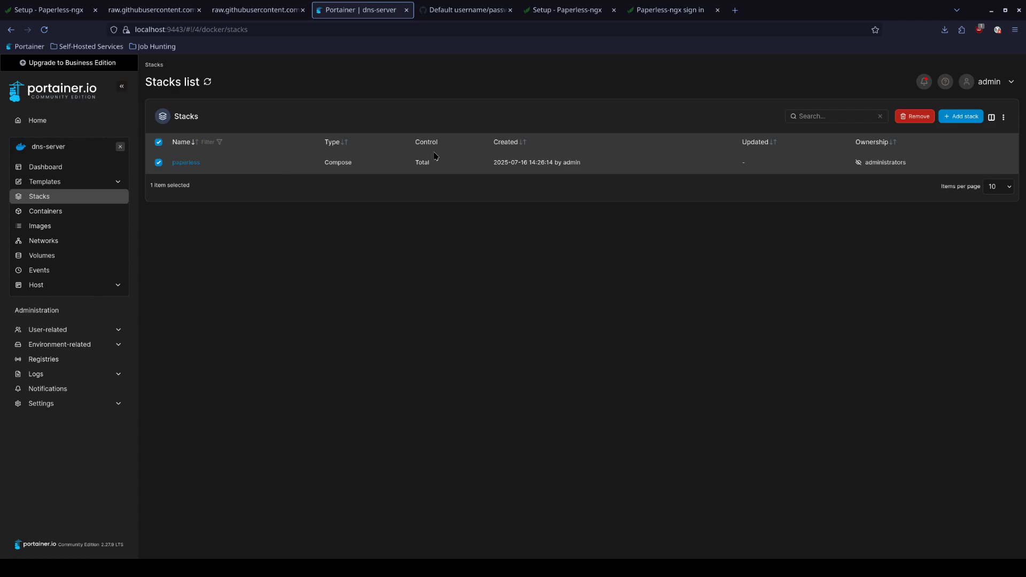
left_click(915, 117)
left_click(586, 348)
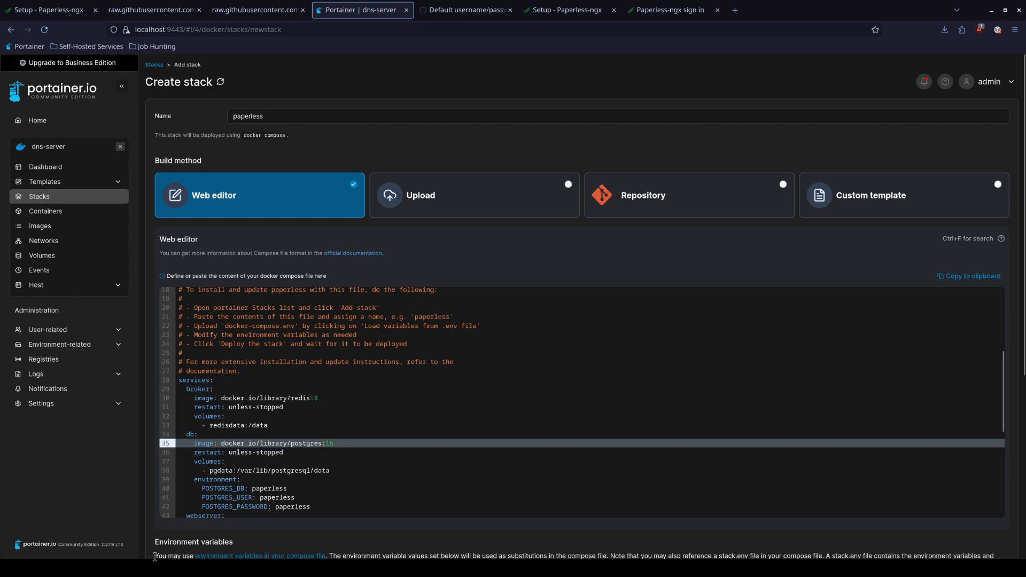
scroll(226, 498, "down", 4)
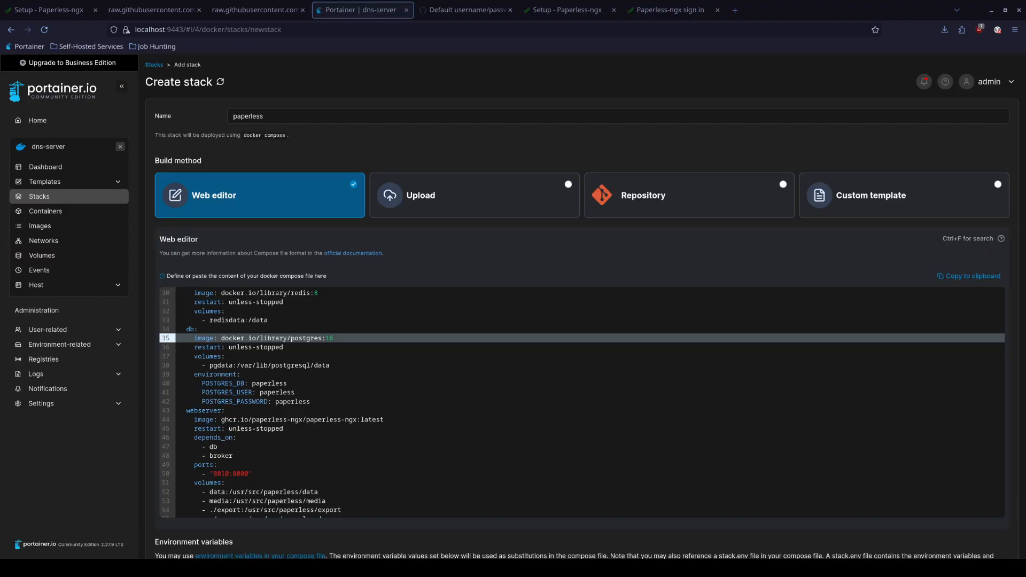
key("alt+Tab")
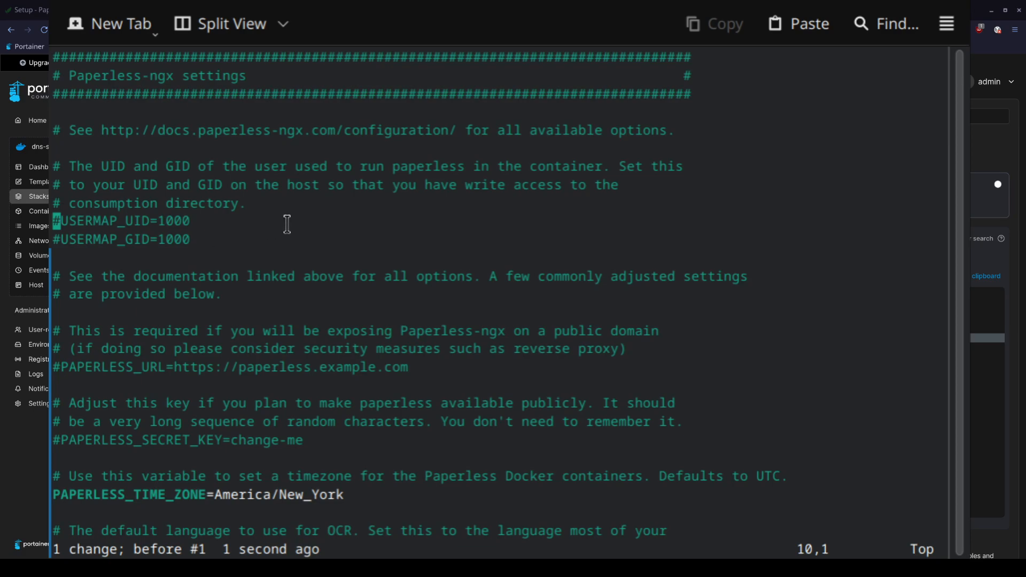
Uncomment USERMAP_UID=1000 and USERMAP_GID=1000 in docker-compose.env, save, and quit vim
type("x:w")
key("Return")
type("j")
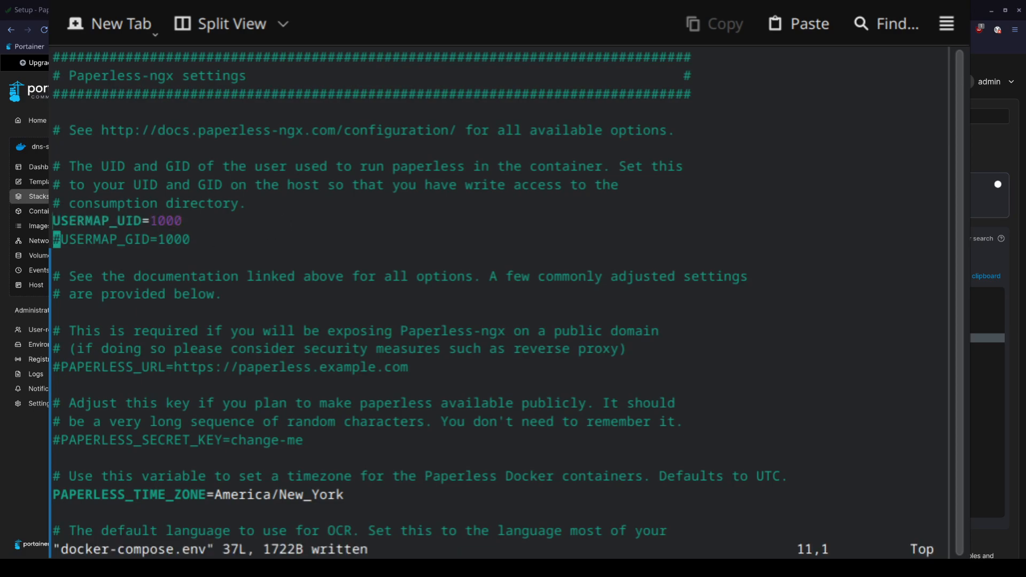
type("x:w")
key("Return")
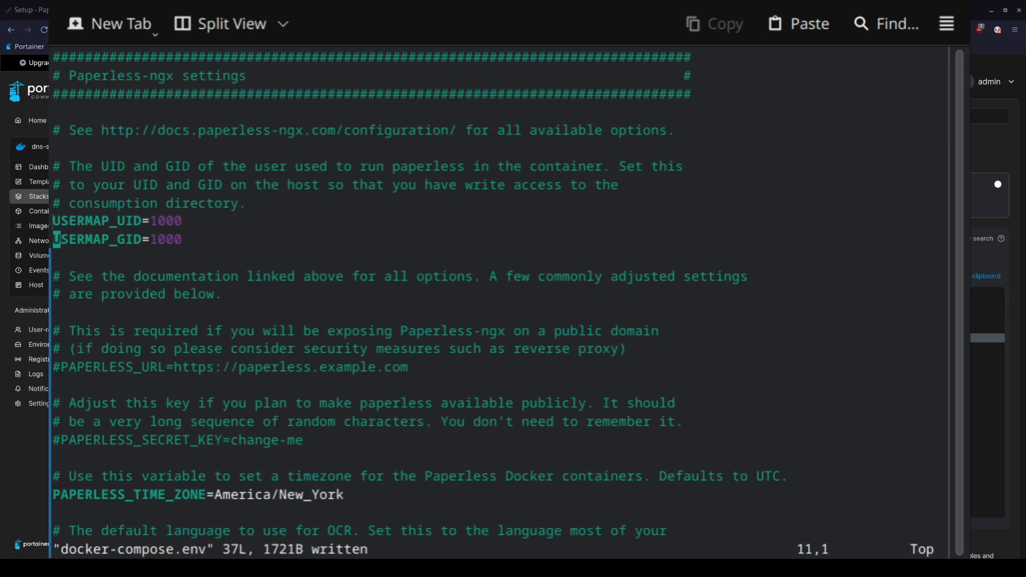
type(":wq")
key("Return")
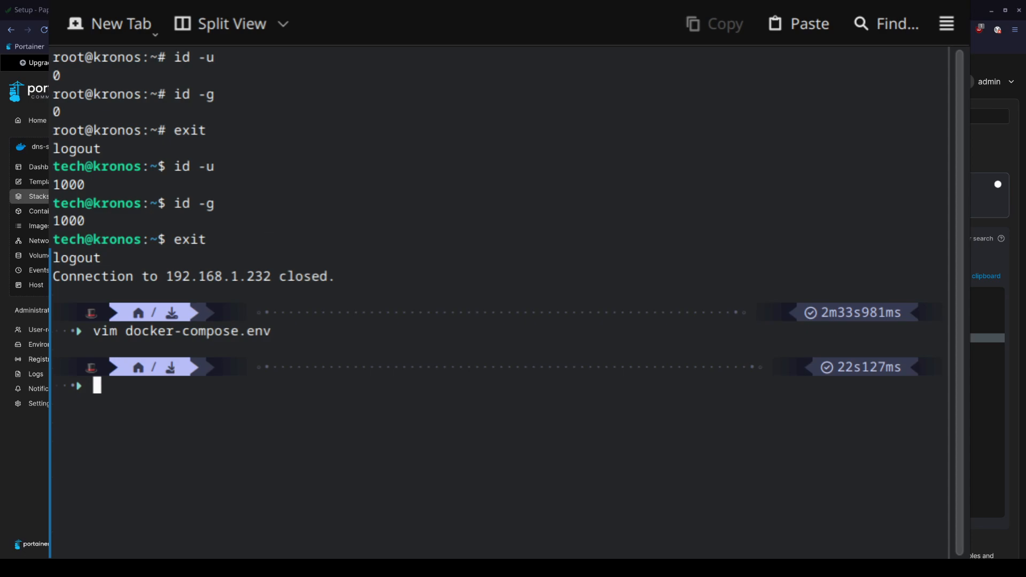
key("alt+Tab")
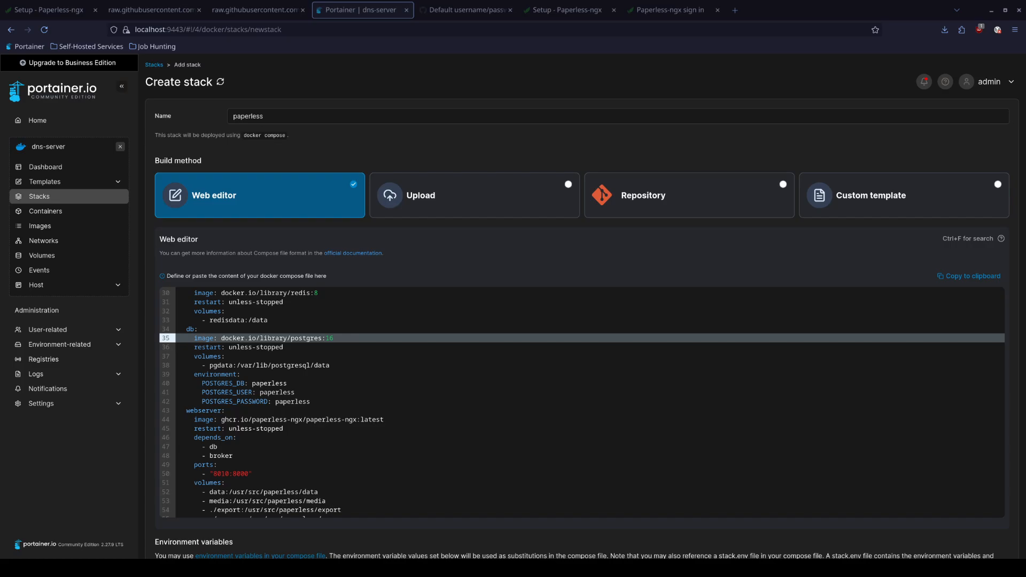
Load the stack's environment variables from the docker-compose.env file
scroll(390, 498, "down", 10)
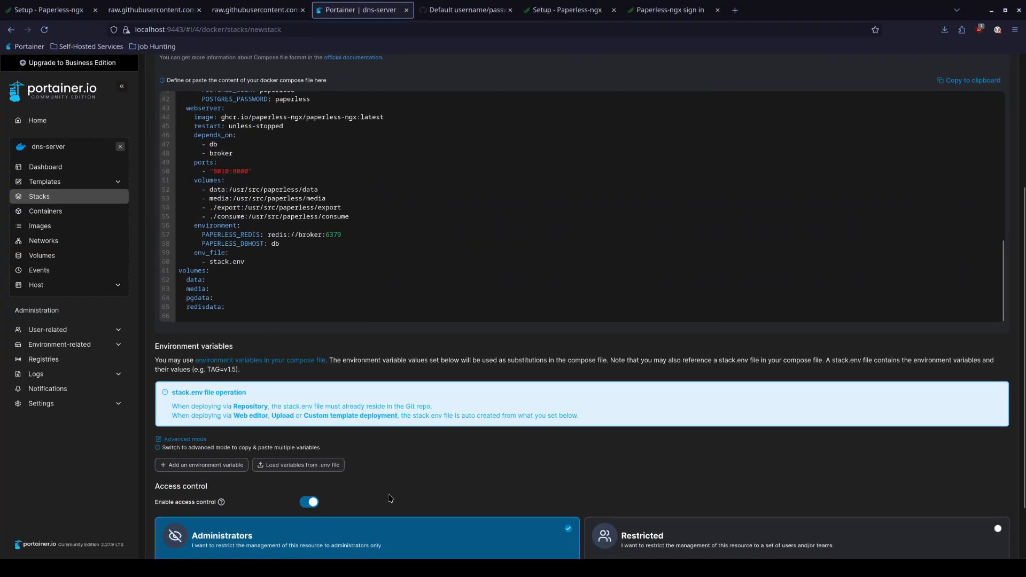
scroll(390, 498, "down", 1)
left_click(302, 427)
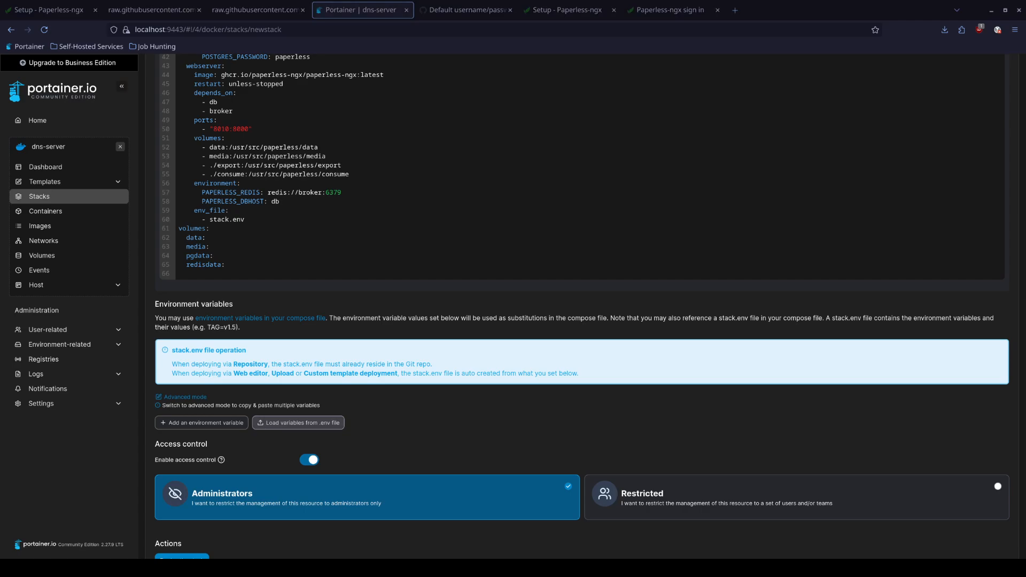
Deploy the paperless stack and open its details to check broker, db and webserver status
scroll(216, 371, "down", 2)
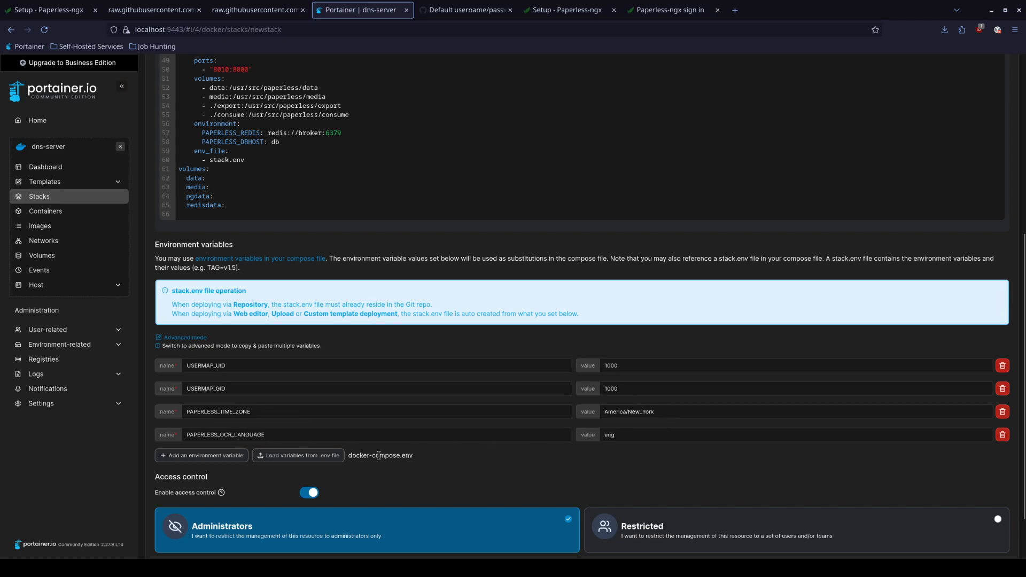
scroll(379, 456, "down", 2)
scroll(206, 507, "up", 4)
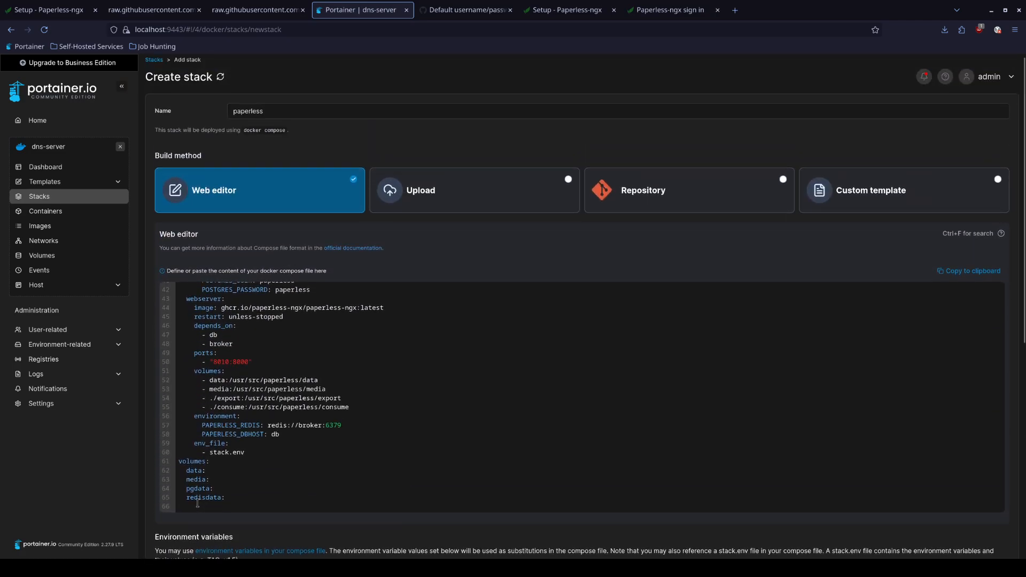
scroll(198, 503, "down", 8)
left_click(193, 530)
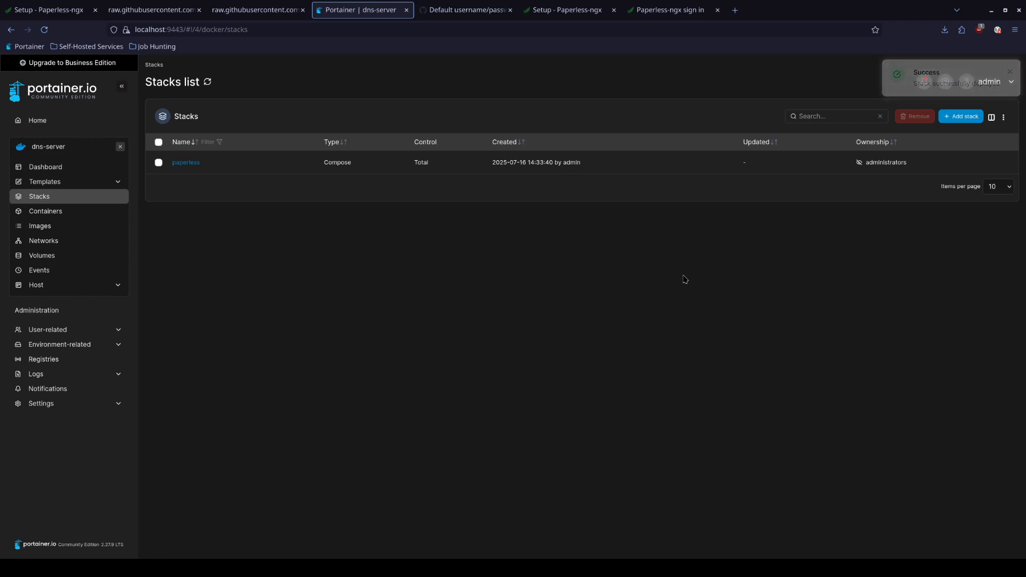
left_click(192, 163)
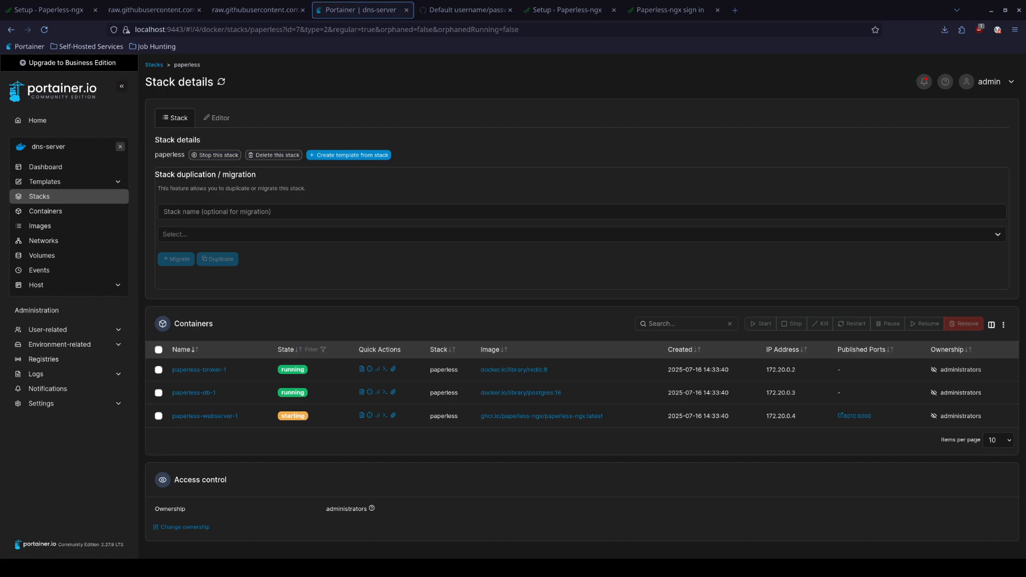
key("ctrl+t")
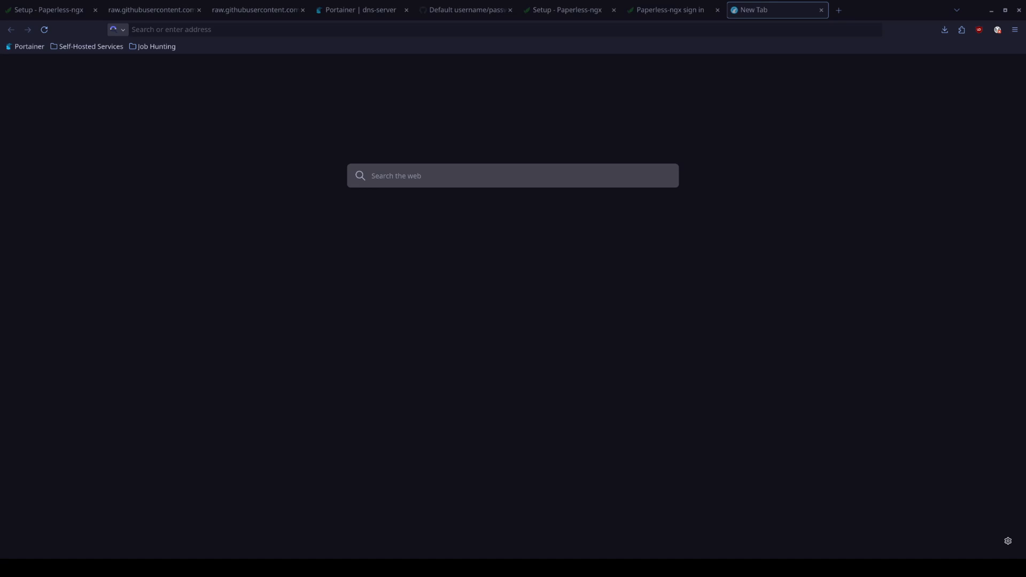
Browse to 192.168.1.232:8010 to reach the freshly deployed Paperless instance
type("192.168.")
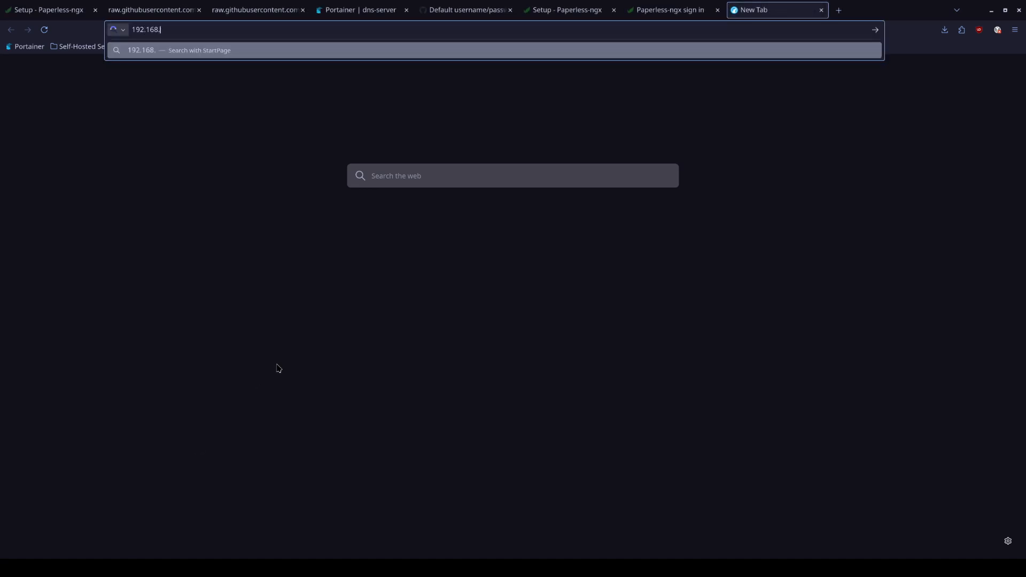
type("1.232:8010")
key("Return")
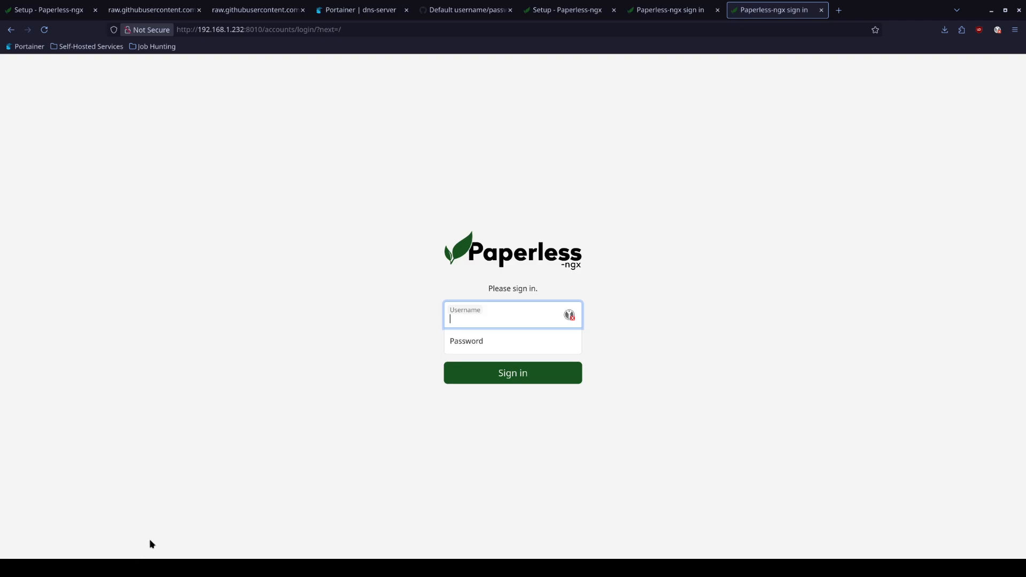
left_click(146, 568)
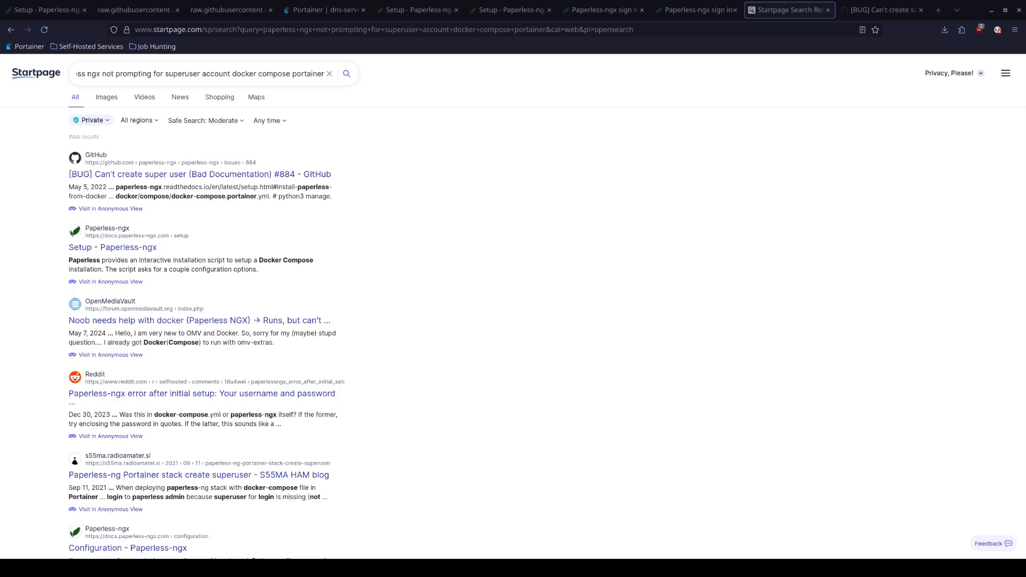
Open GitHub issue #884 and select its python3 manage.py createsuperuser command
left_click(232, 182)
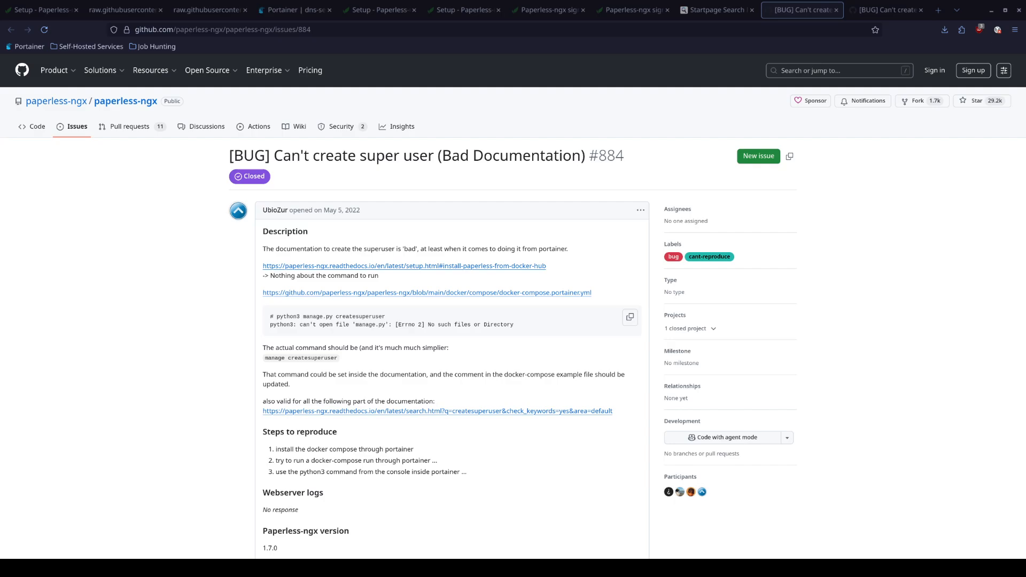
scroll(278, 449, "down", 2)
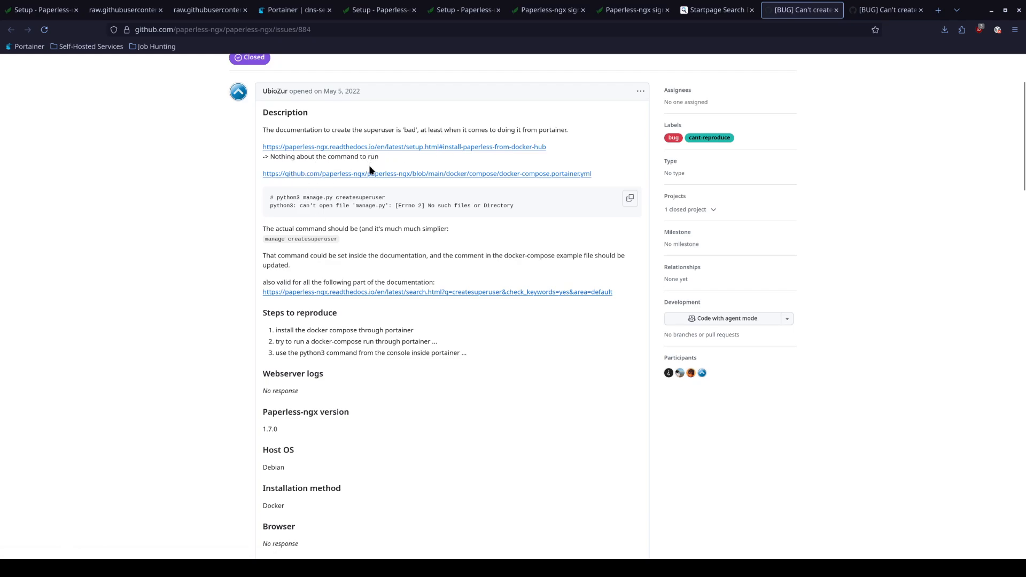
left_click_drag(277, 197, 382, 198)
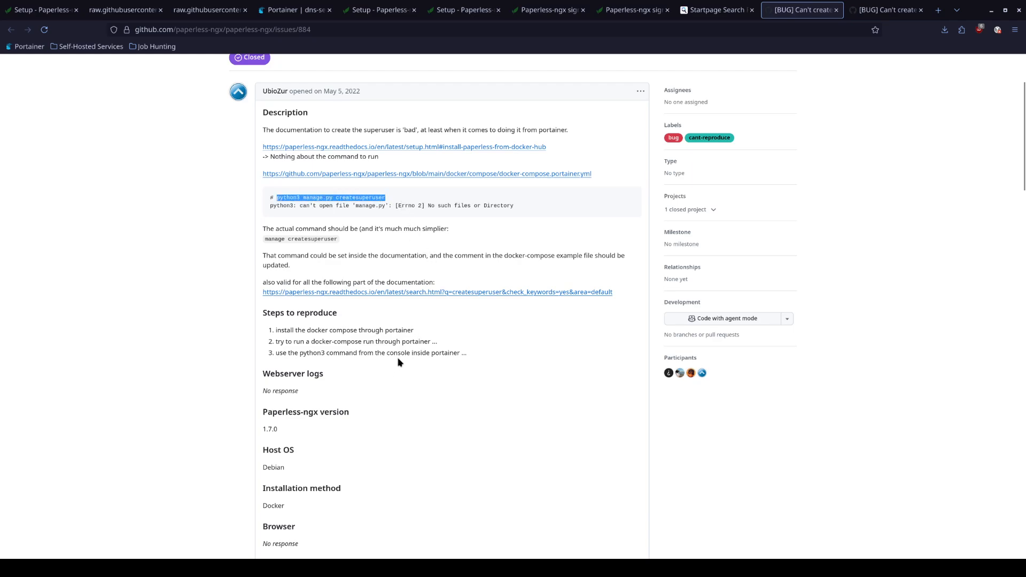
scroll(321, 278, "down", 5)
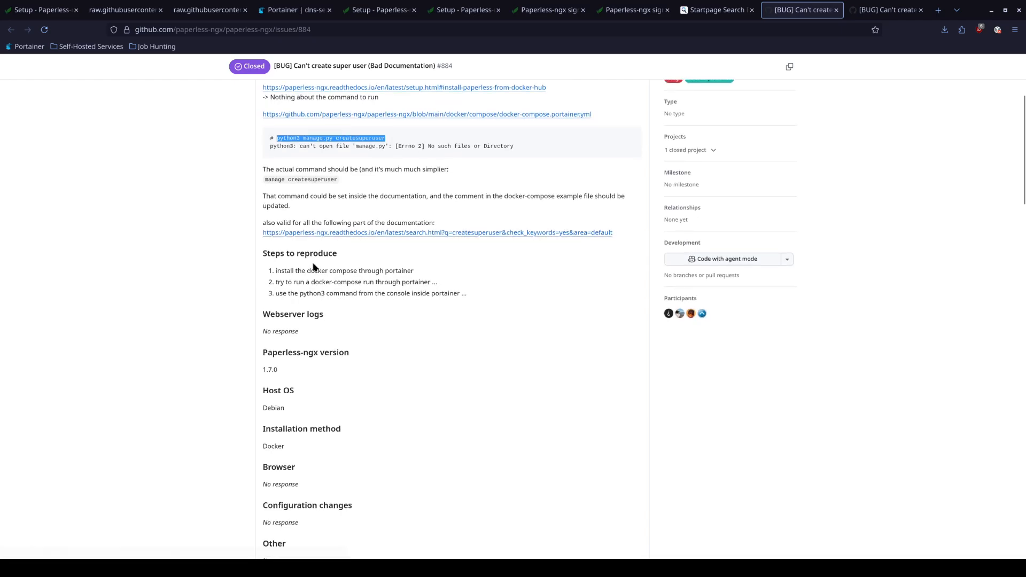
scroll(327, 292, "down", 12)
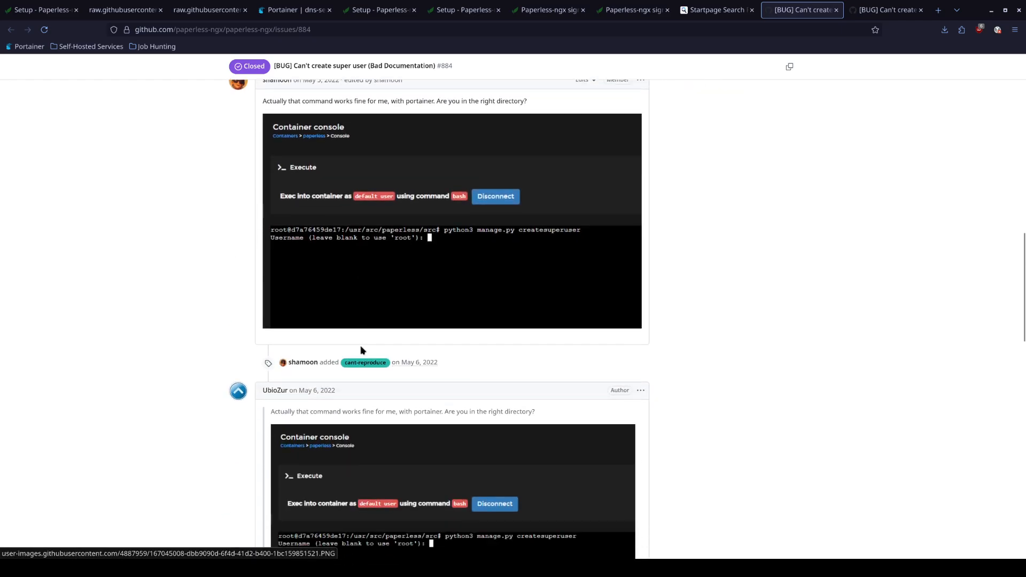
scroll(367, 299, "down", 2)
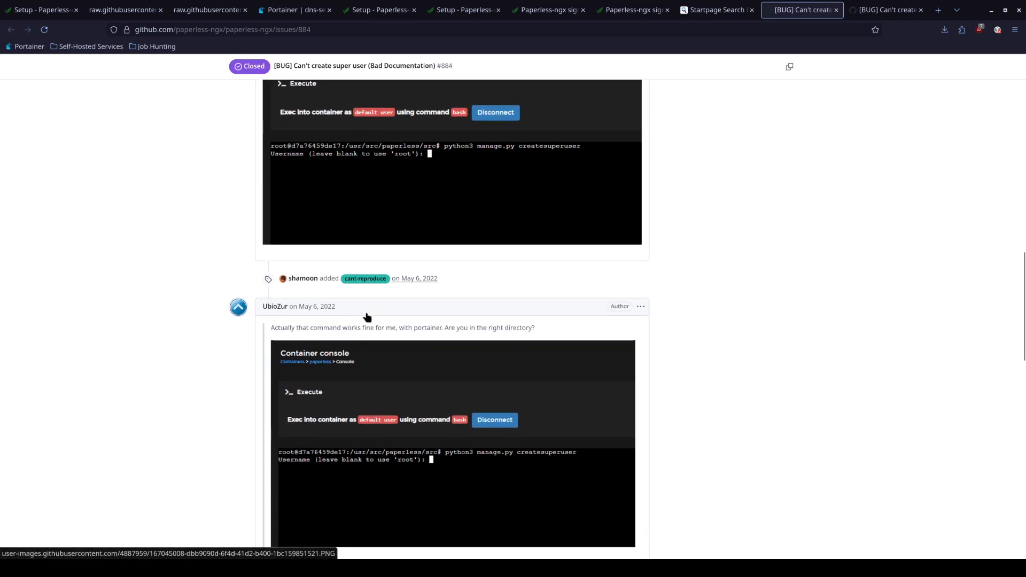
scroll(385, 332, "up", 4)
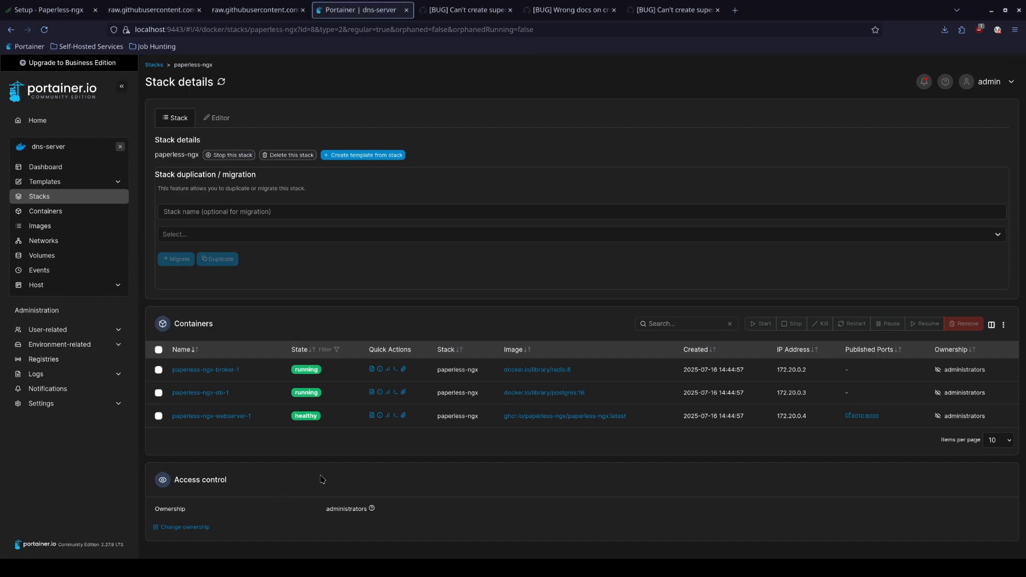
Connect a bash console to the webserver container, checking the GitHub issue for reference
left_click(398, 420)
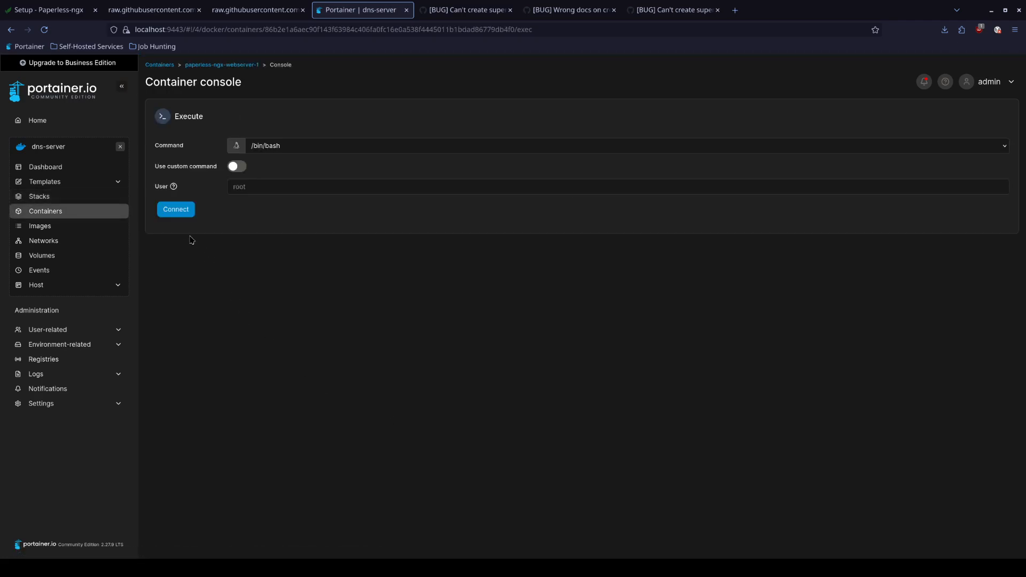
left_click(181, 210)
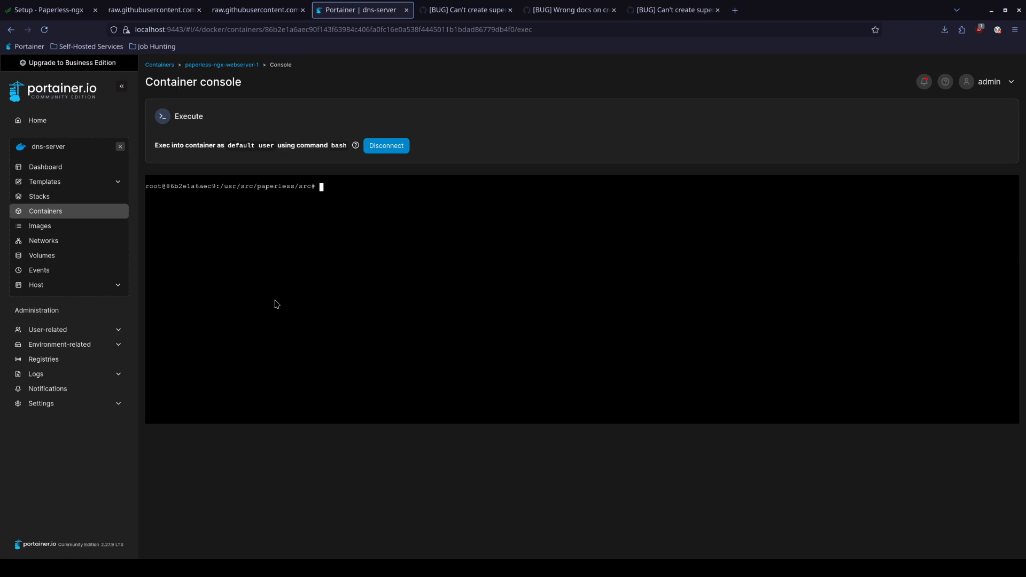
left_click(452, 5)
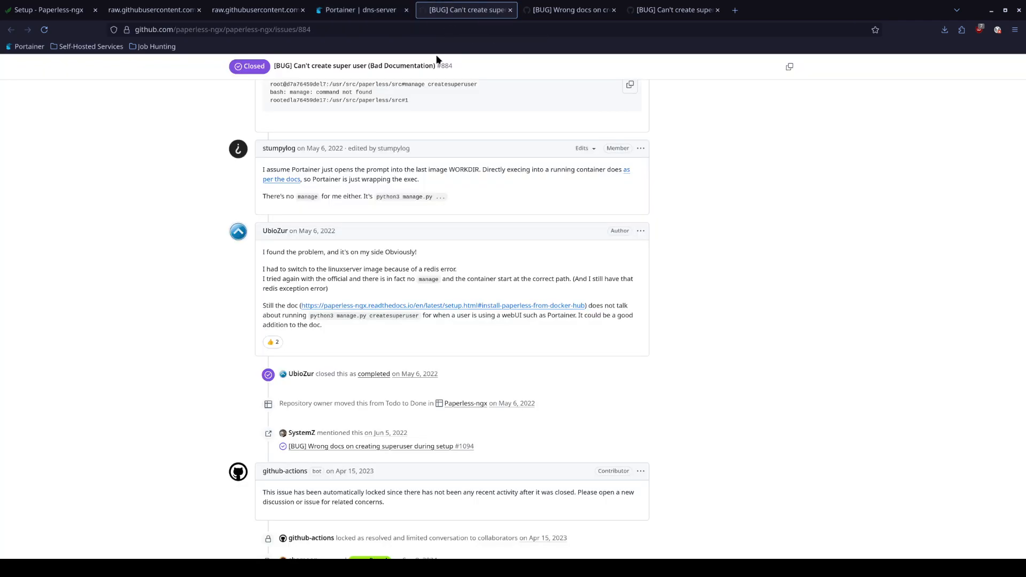
scroll(353, 332, "up", 5)
scroll(342, 374, "up", 5)
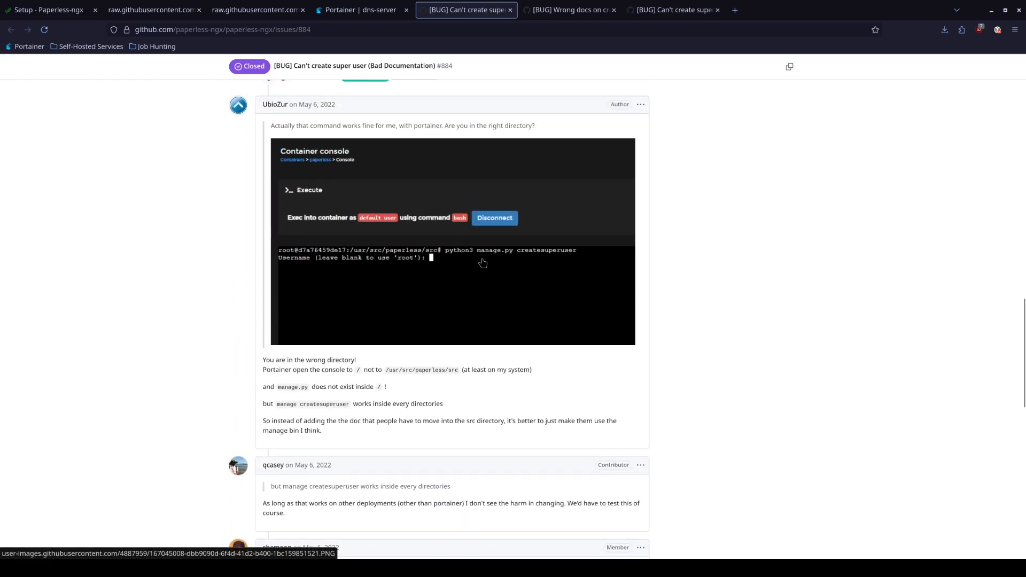
left_click(355, 10)
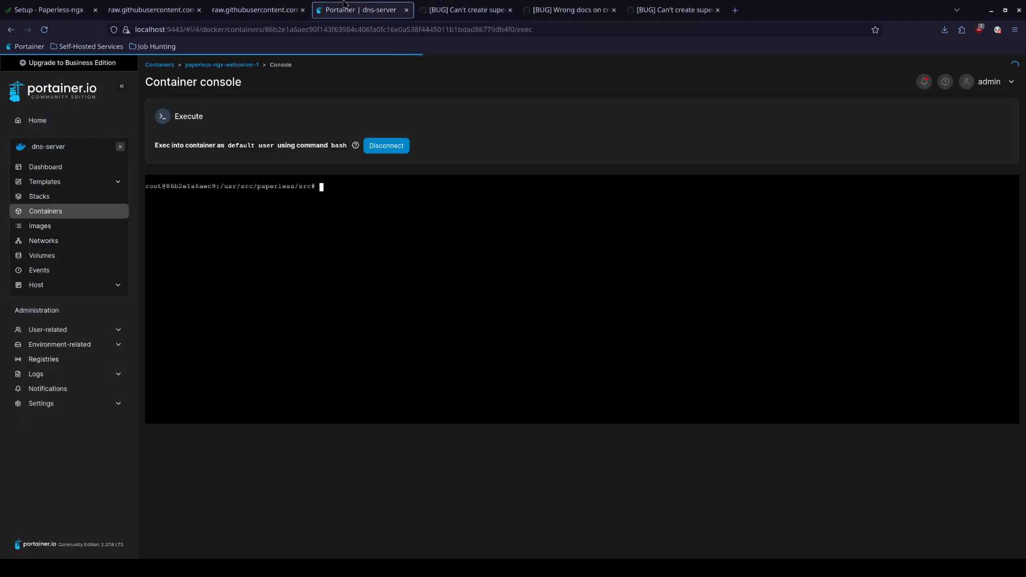
Run python3 manage.py createsuperuser with the default username and an e-mail address, accepting the weak password
type("python3")
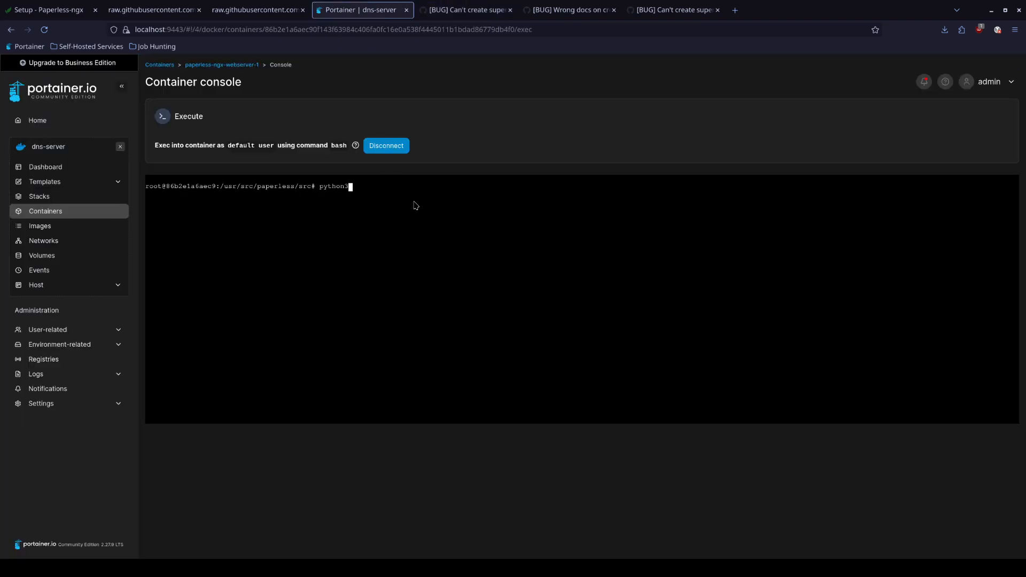
type(" manage.py createsuperuser")
key("Return")
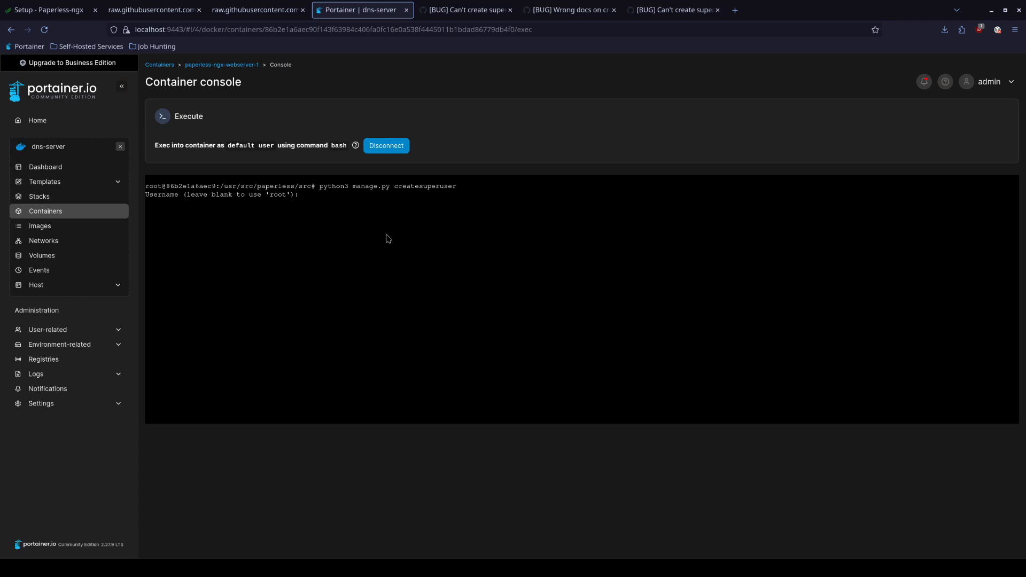
key("Return")
type("test@email.com")
key("Return")
key("Return")
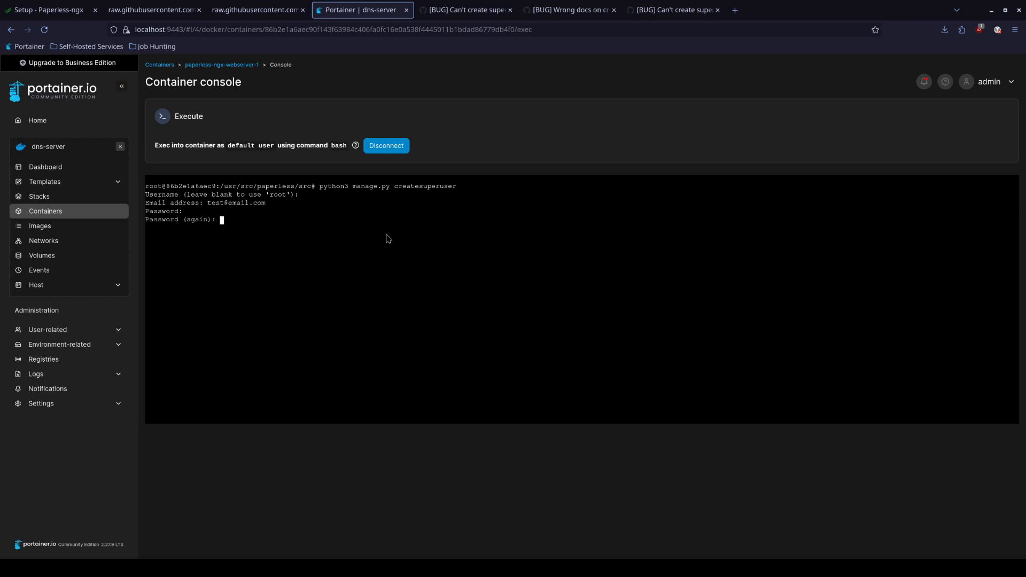
key("Return")
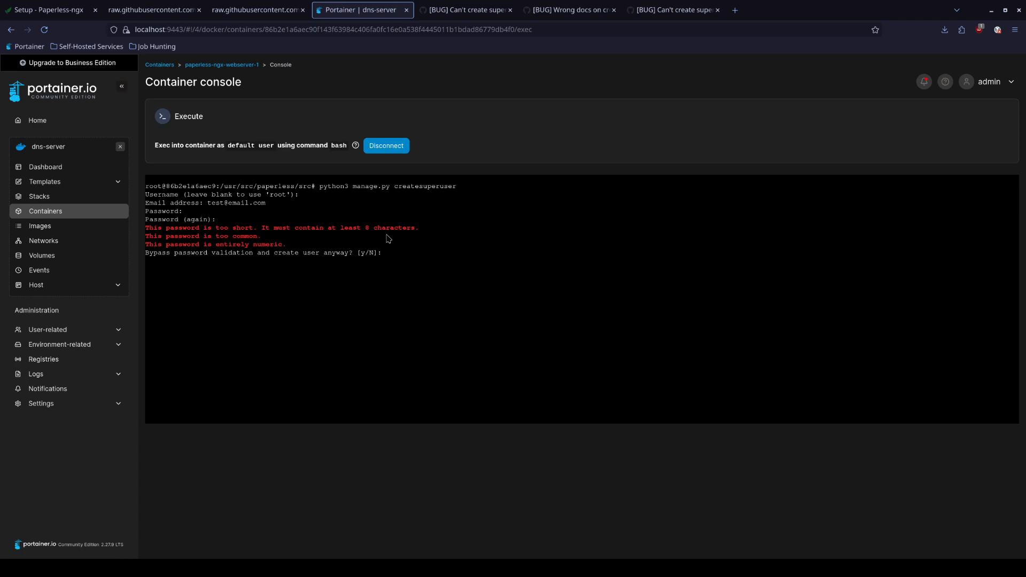
type("y")
key("Return")
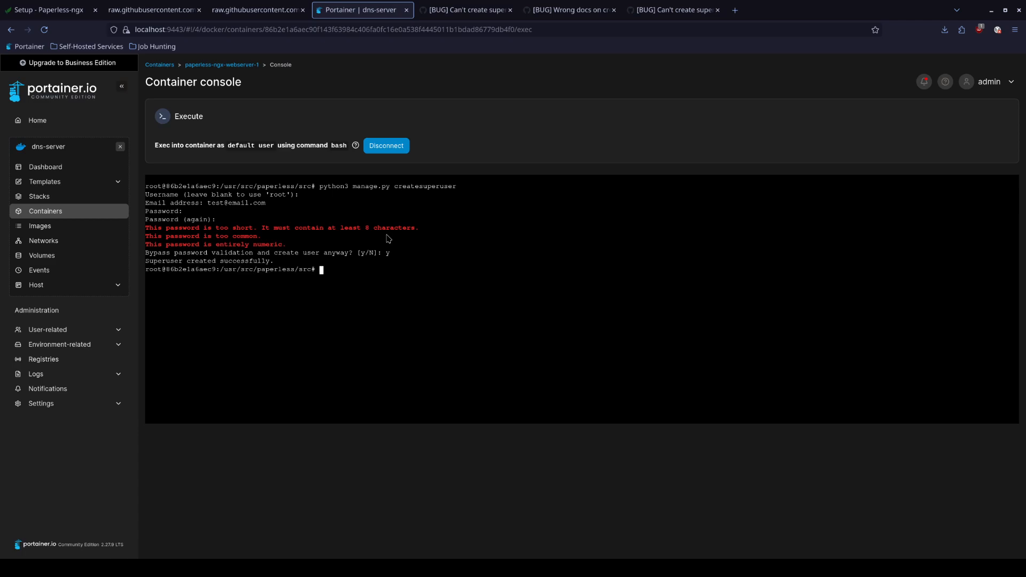
left_click(743, 17)
Load the Paperless sign-in page at 192.168.1.232:8010, fixing the mistyped 0 subnet digit
type("192.168")
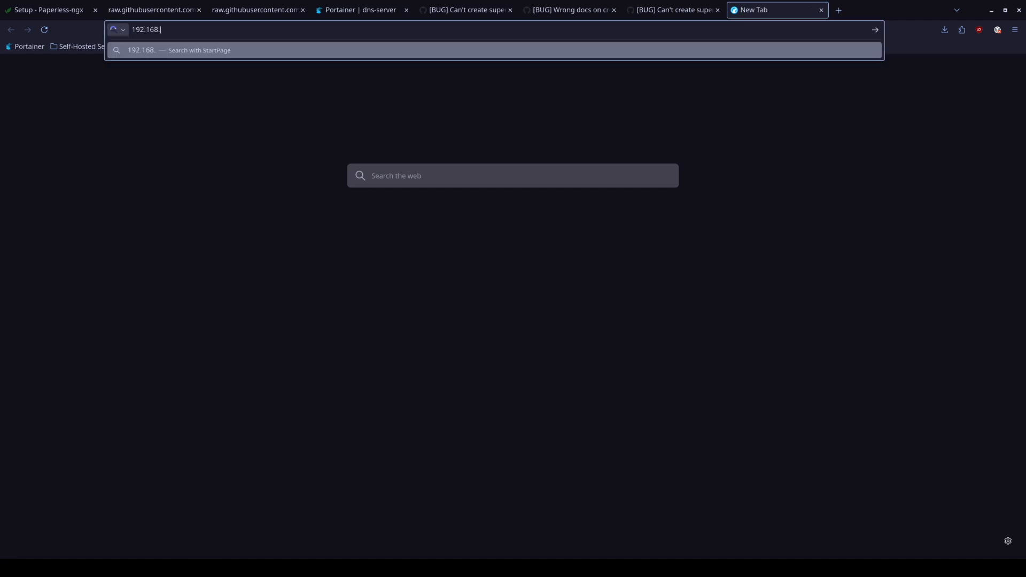
type(".0.232")
type(":8010")
key("Return")
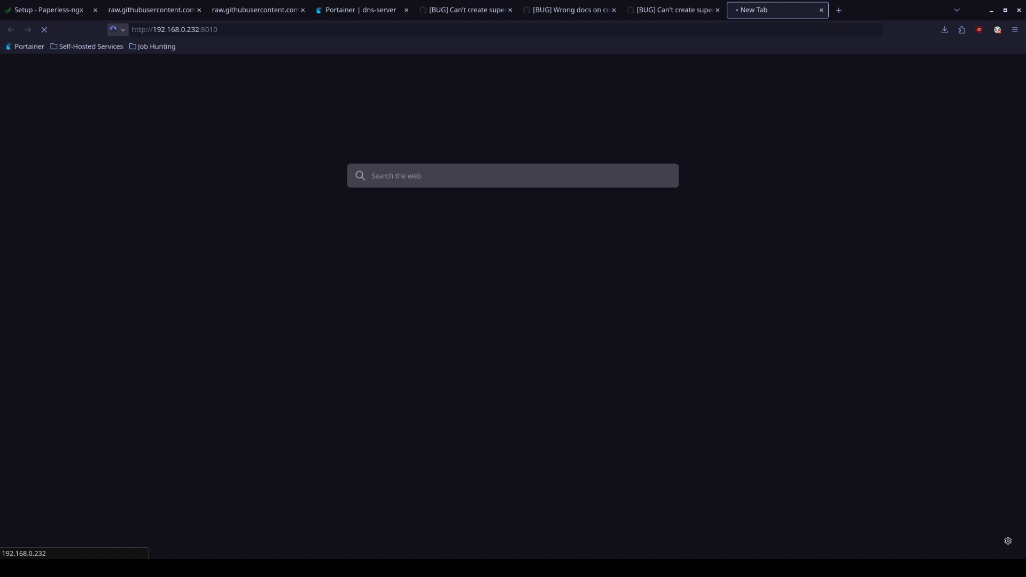
left_click(187, 29)
left_click(186, 29)
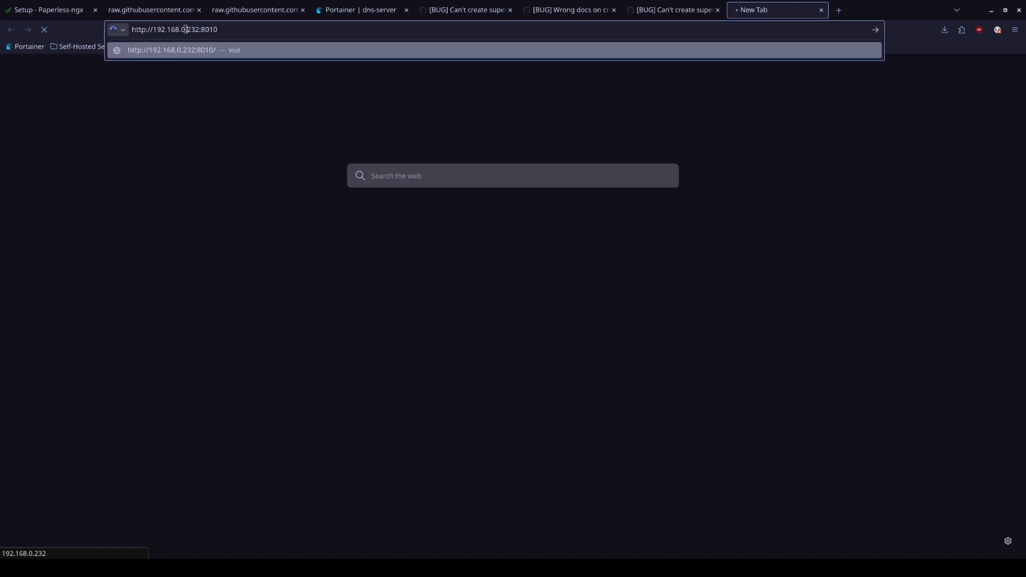
key("BackSpace")
type("1")
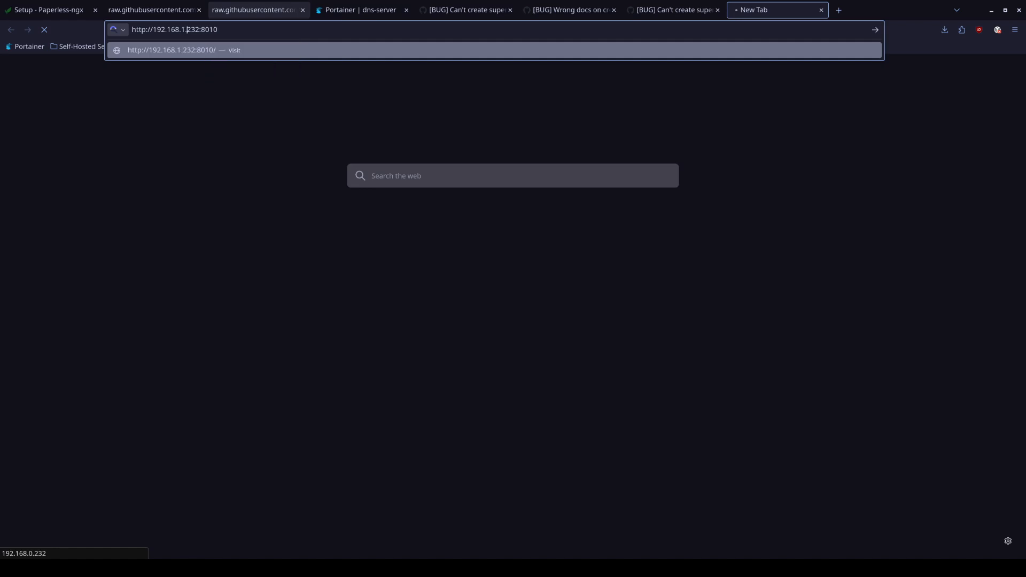
key("Return")
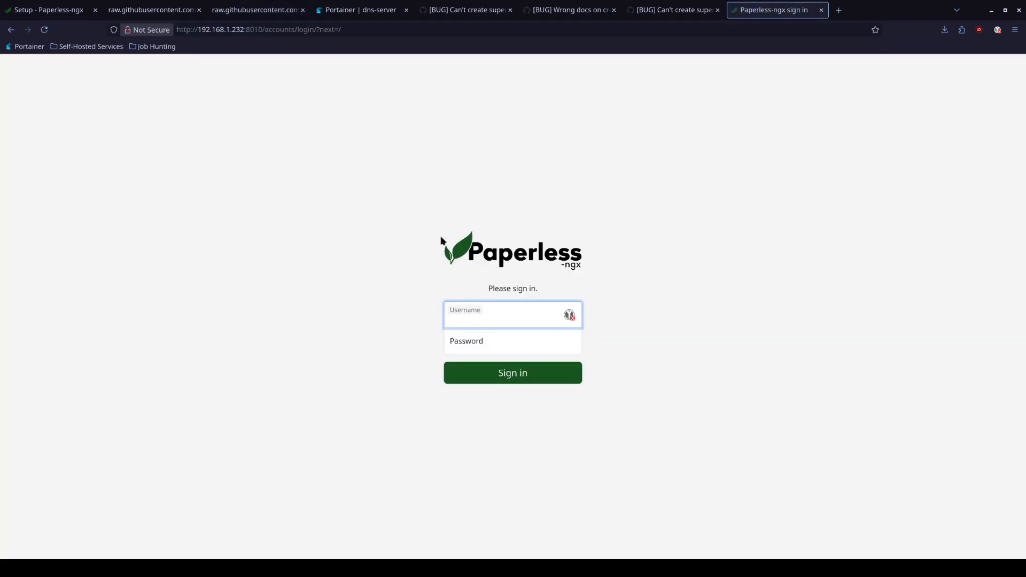
Sign in to Paperless as root with the superuser's password
type("root")
key("Tab")
type("••••")
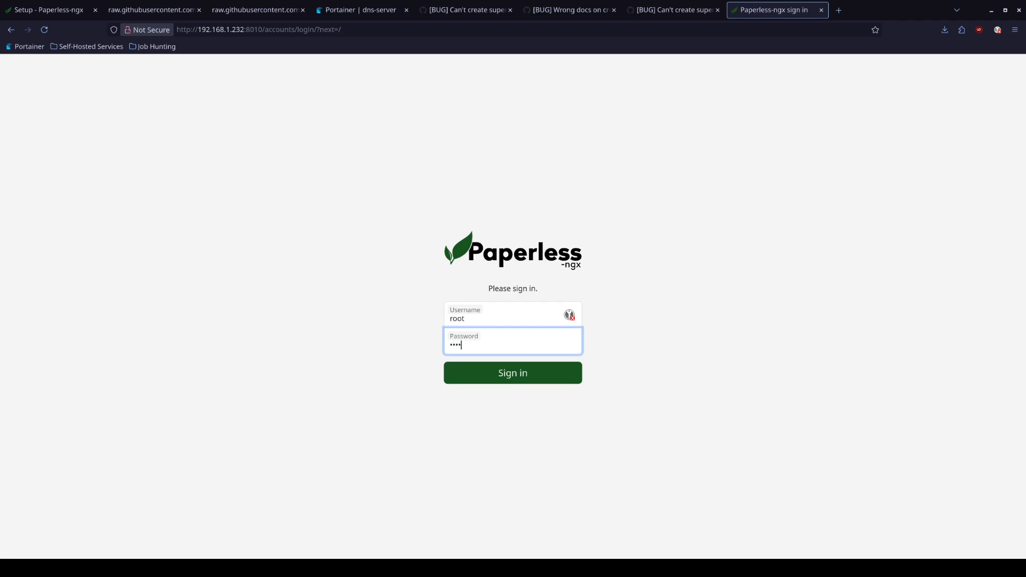
key("Return")
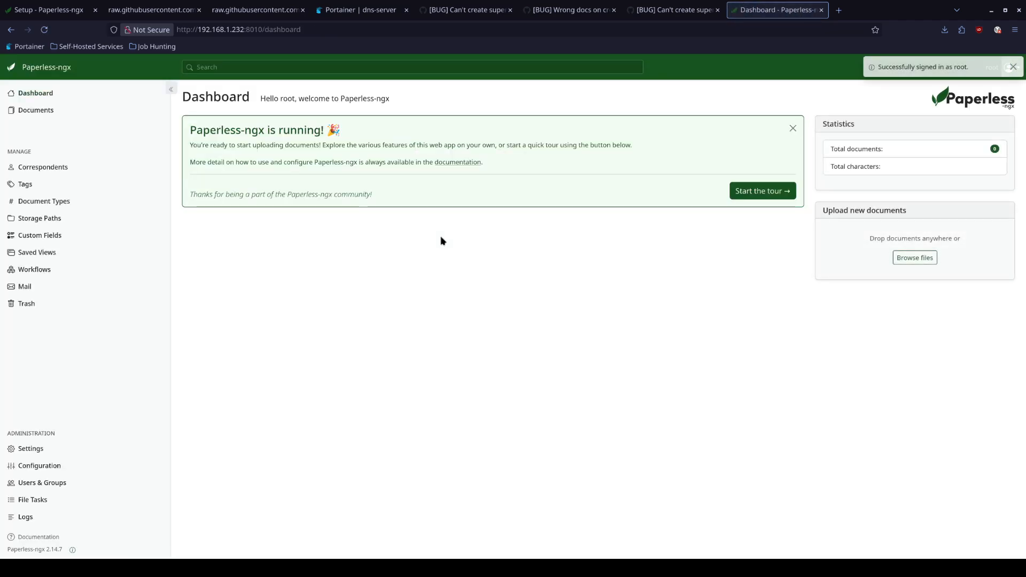